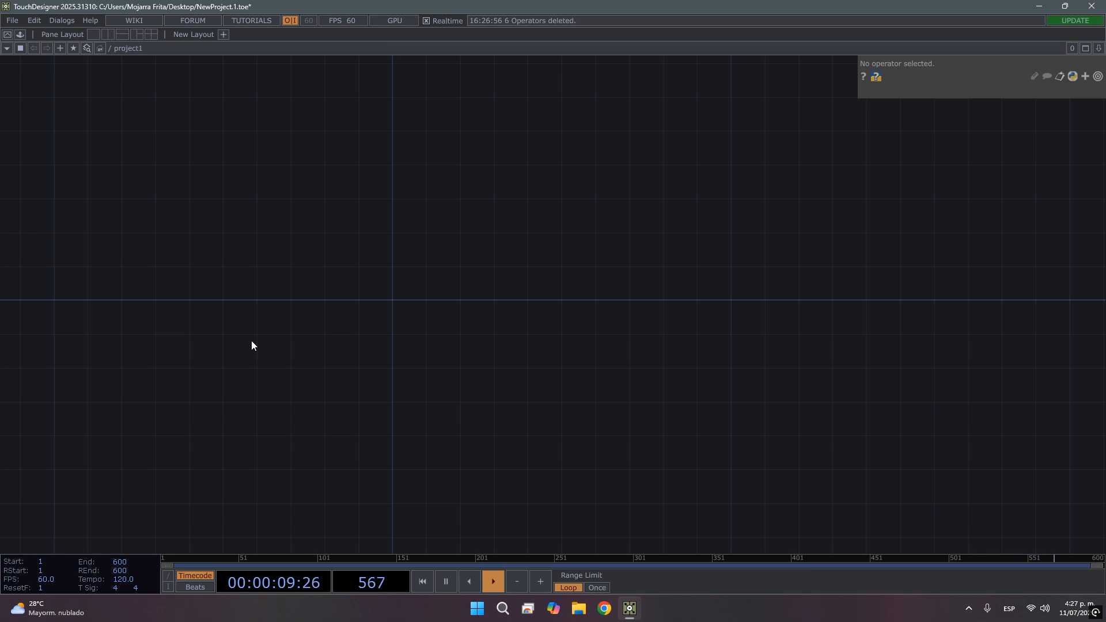
# Create a Point Generator POP in the empty network and set its number of points to 200.
pyautogui.moveTo(252, 342); pyautogui.dragTo(379, 341, button='middle')
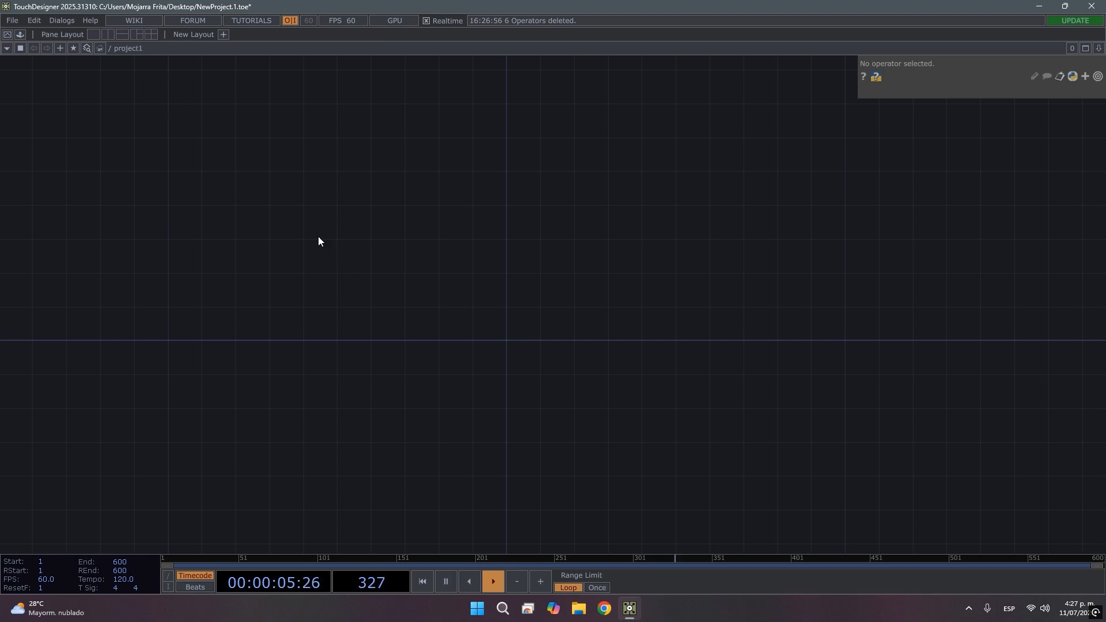
pyautogui.doubleClick(289, 224)
pyautogui.click(214, 76)
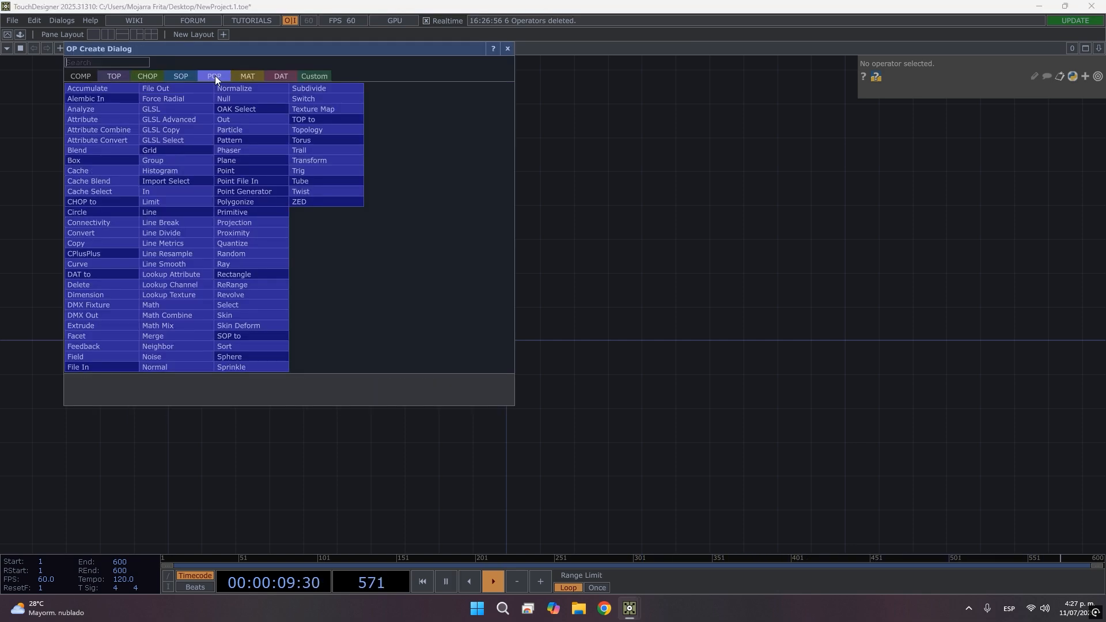
pyautogui.click(232, 194)
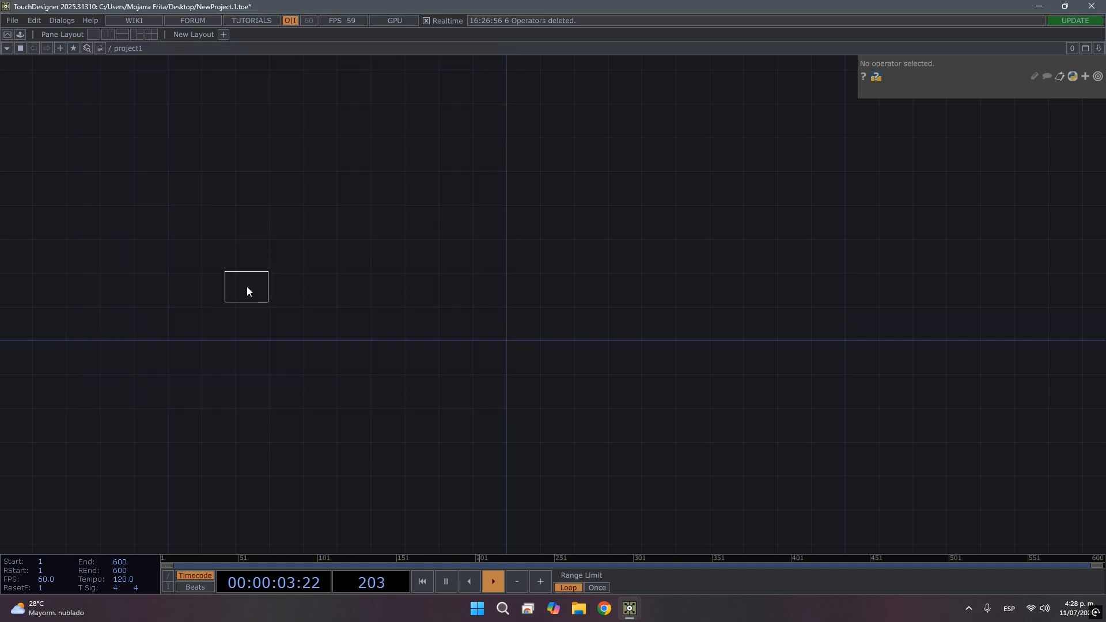
pyautogui.click(246, 286)
pyautogui.scroll(10, 248, 288)
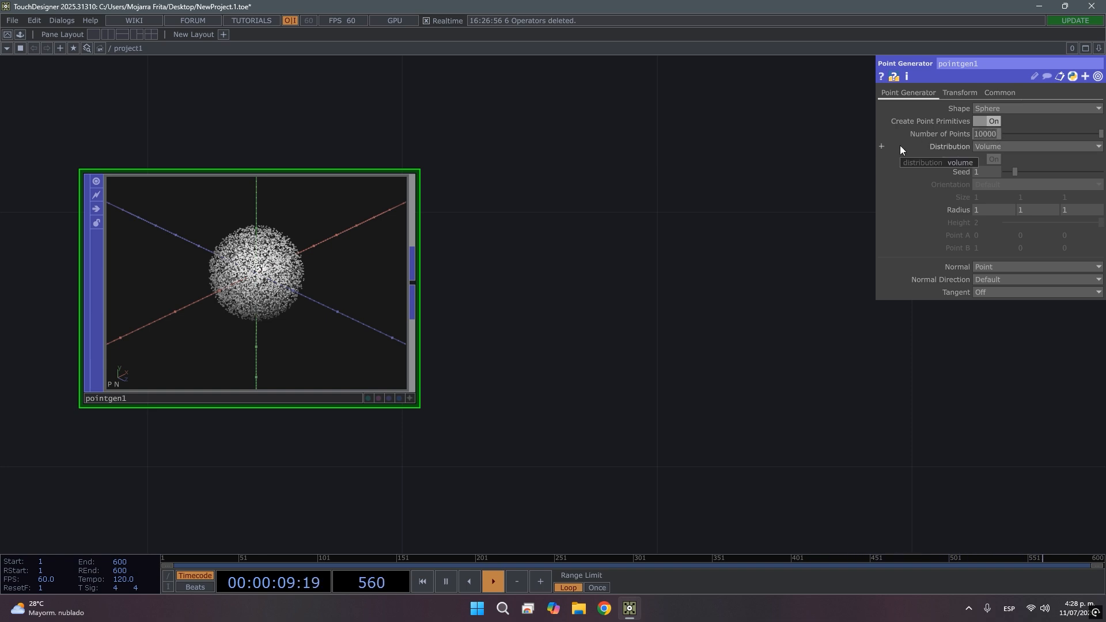
pyautogui.write('200')
pyautogui.press('Return')
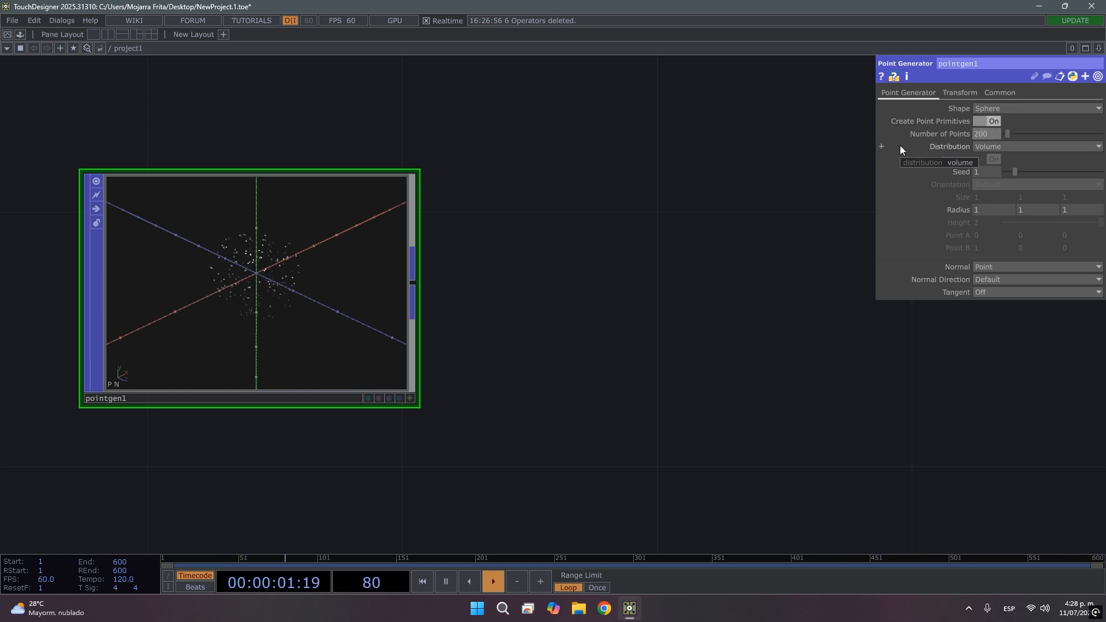
# Add a Geometry COMP fed by the point generator's output, and space the two nodes well apart.
pyautogui.moveTo(468, 328); pyautogui.dragTo(615, 326, button='middle')
pyautogui.moveTo(614, 326); pyautogui.dragTo(471, 343)
pyautogui.moveTo(472, 343); pyautogui.dragTo(633, 379, button='middle')
pyautogui.moveTo(585, 372); pyautogui.dragTo(464, 367)
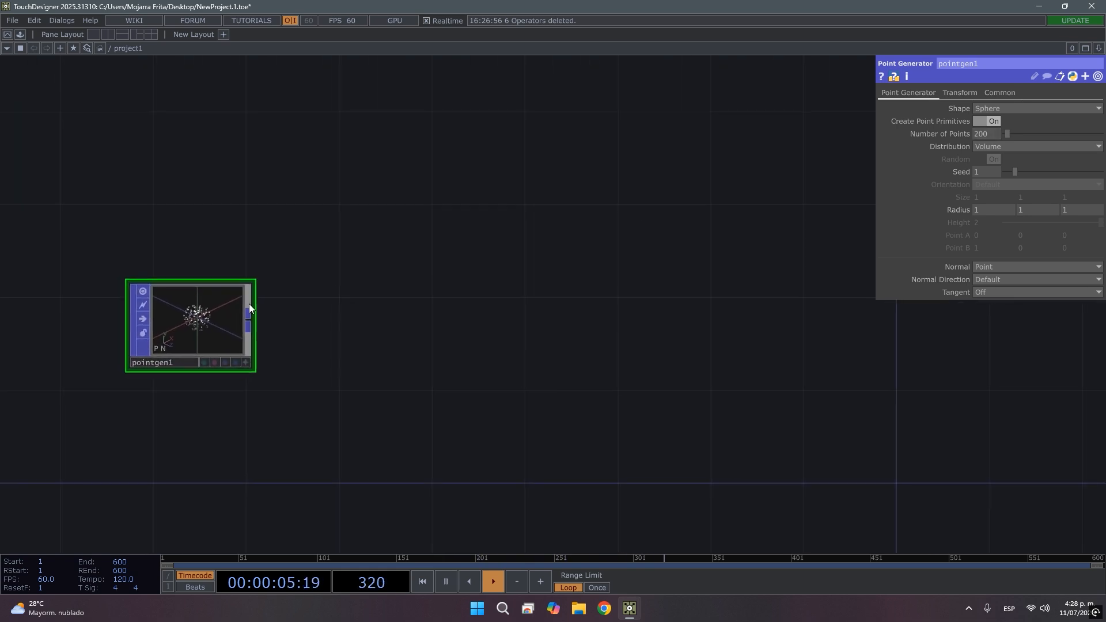
pyautogui.click(248, 324)
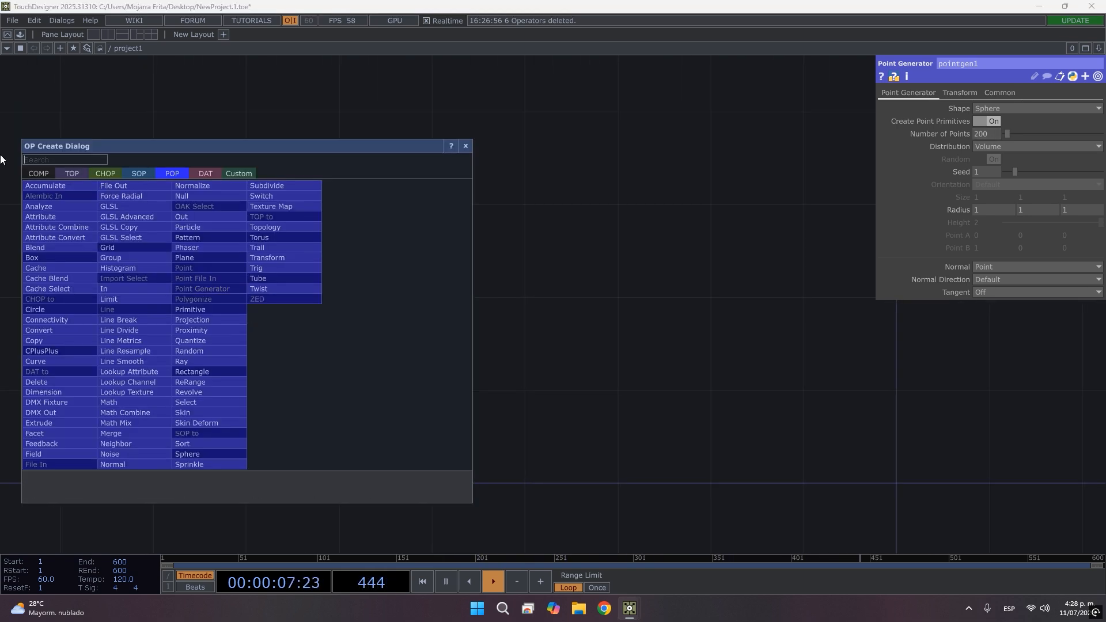
pyautogui.click(29, 173)
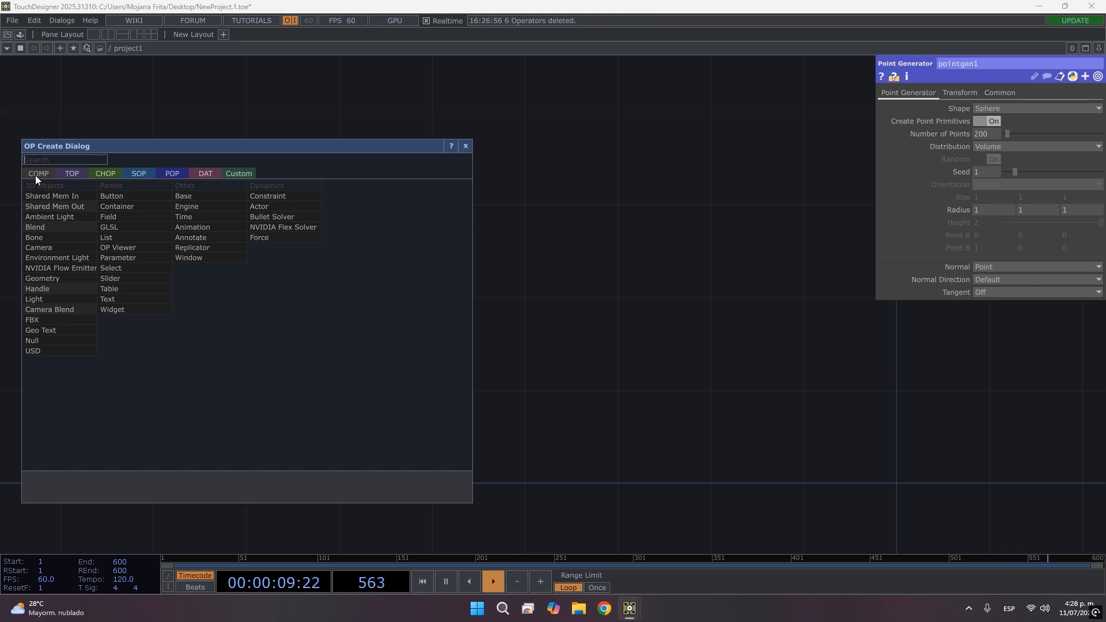
pyautogui.click(58, 281)
pyautogui.click(842, 327)
pyautogui.moveTo(573, 429); pyautogui.dragTo(207, 406)
pyautogui.scroll(-5, 306, 406)
pyautogui.moveTo(357, 371); pyautogui.dragTo(553, 371)
pyautogui.click(439, 435)
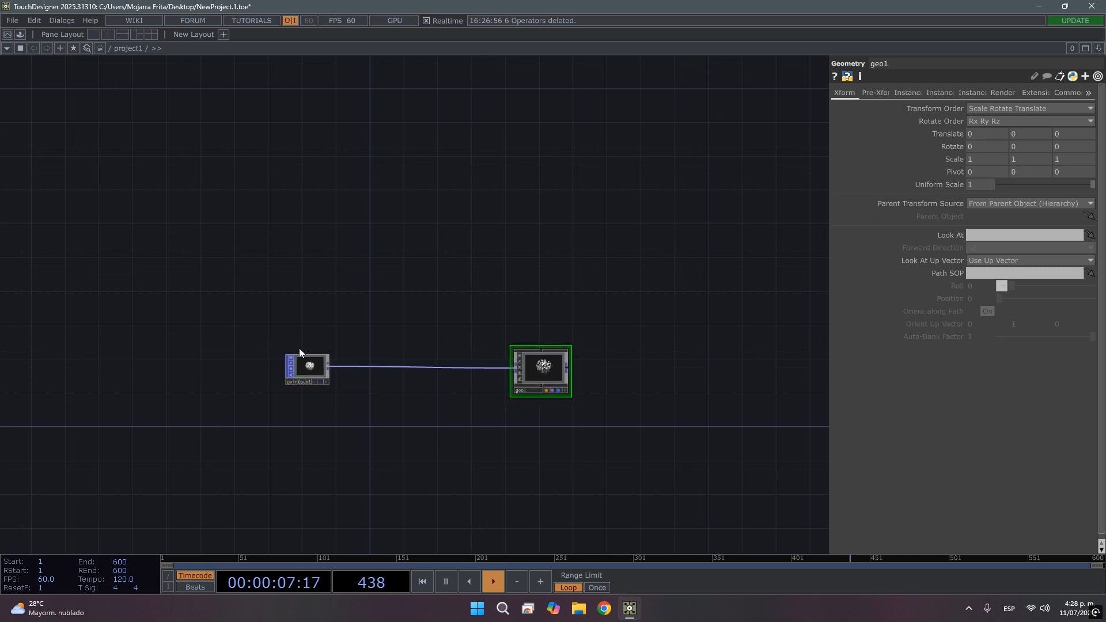
pyautogui.moveTo(298, 370); pyautogui.dragTo(42, 362)
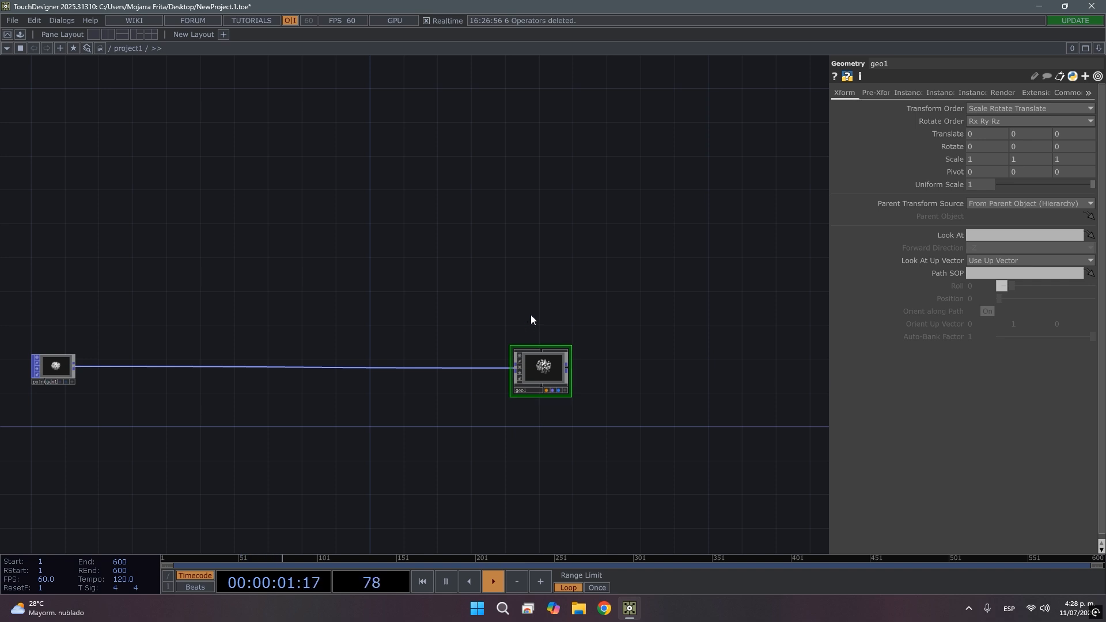
# Add a Camera COMP just above the Geometry component.
pyautogui.press('Tab')
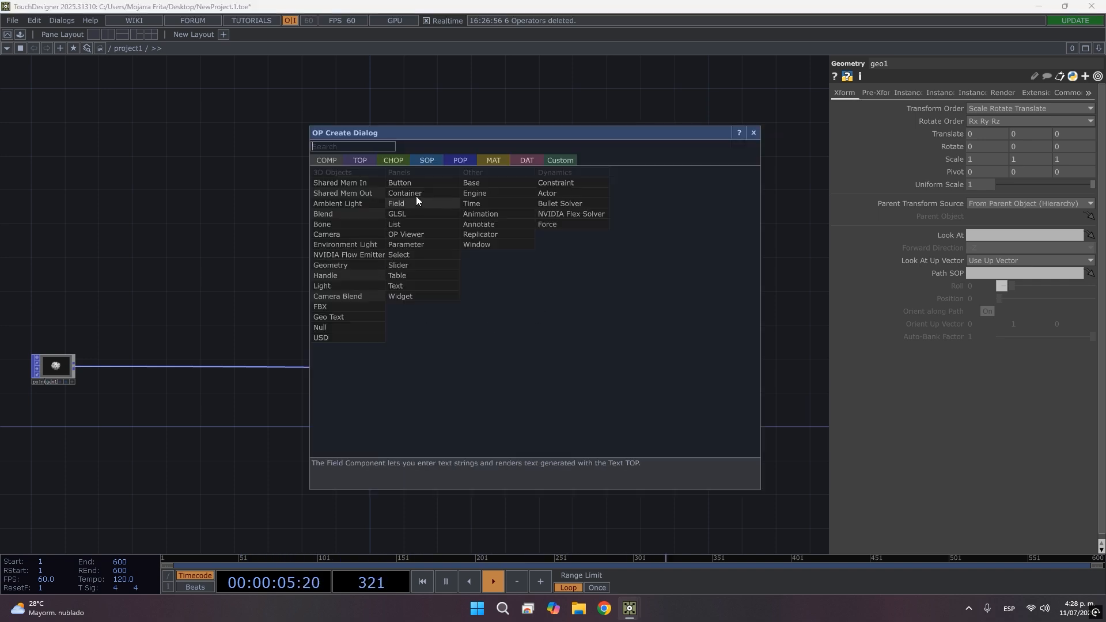
pyautogui.click(336, 247)
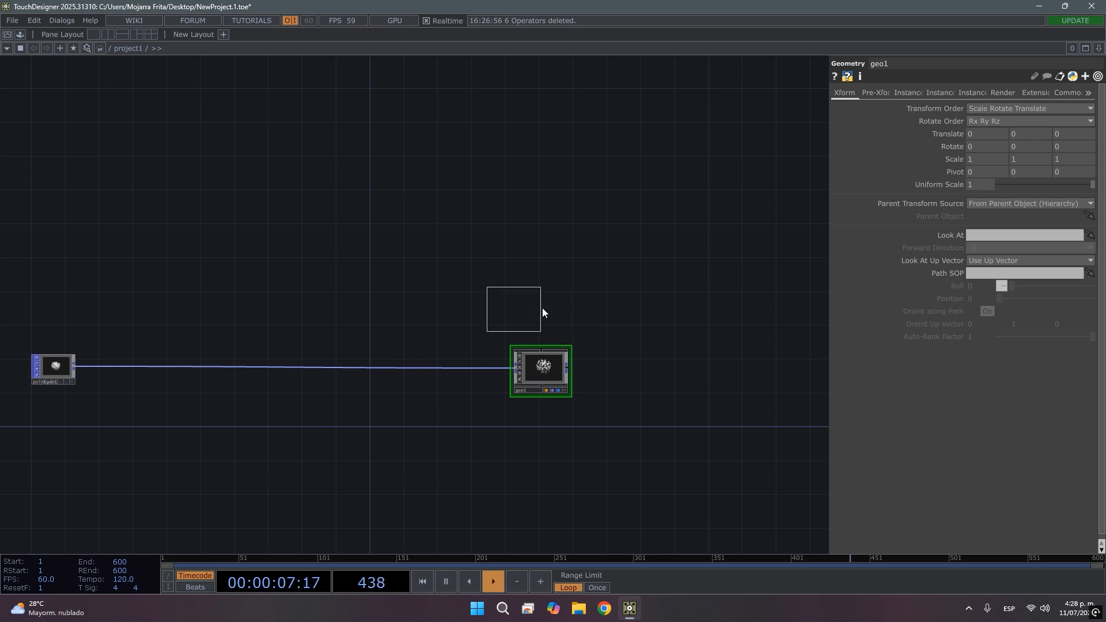
pyautogui.click(539, 316)
# Add a Render TOP beside the camera and Geometry components.
pyautogui.moveTo(613, 390); pyautogui.dragTo(543, 374)
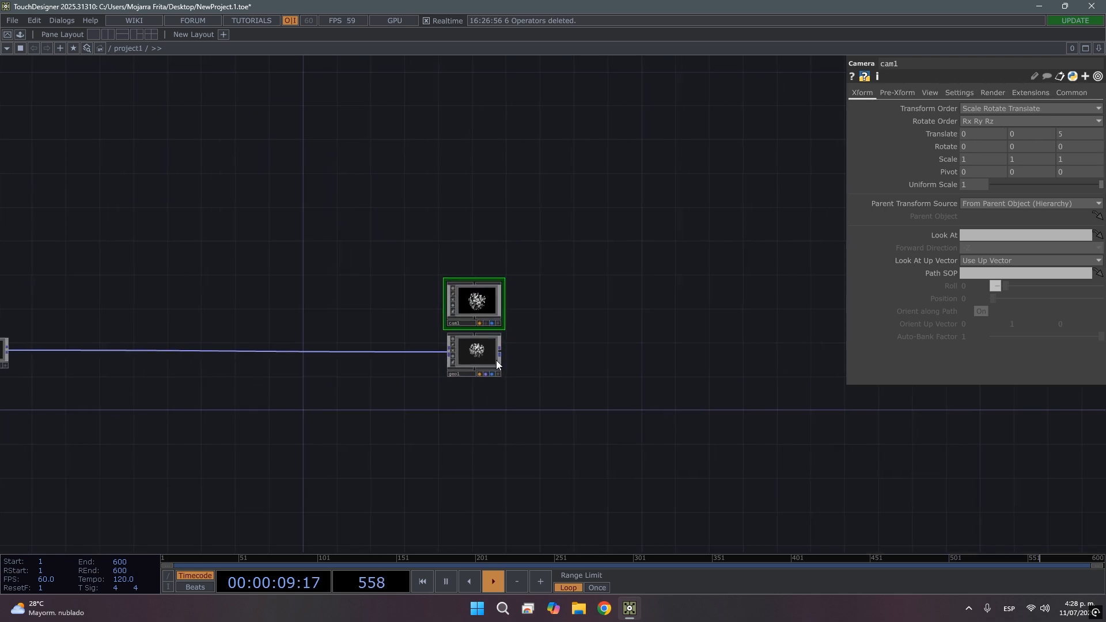
pyautogui.press('Tab')
pyautogui.click(388, 206)
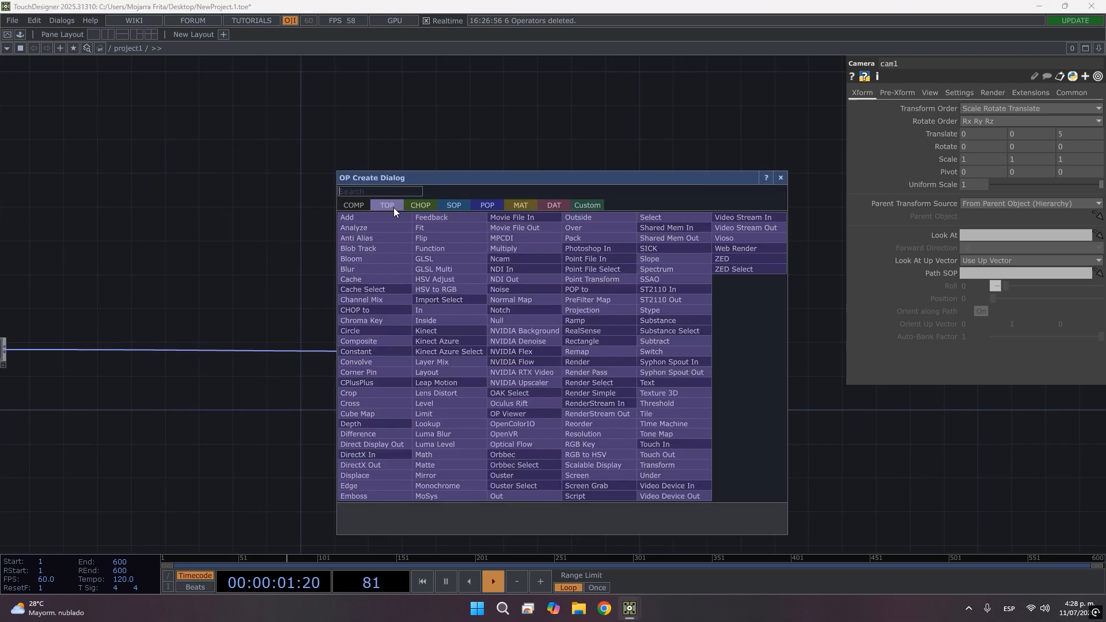
pyautogui.write('render')
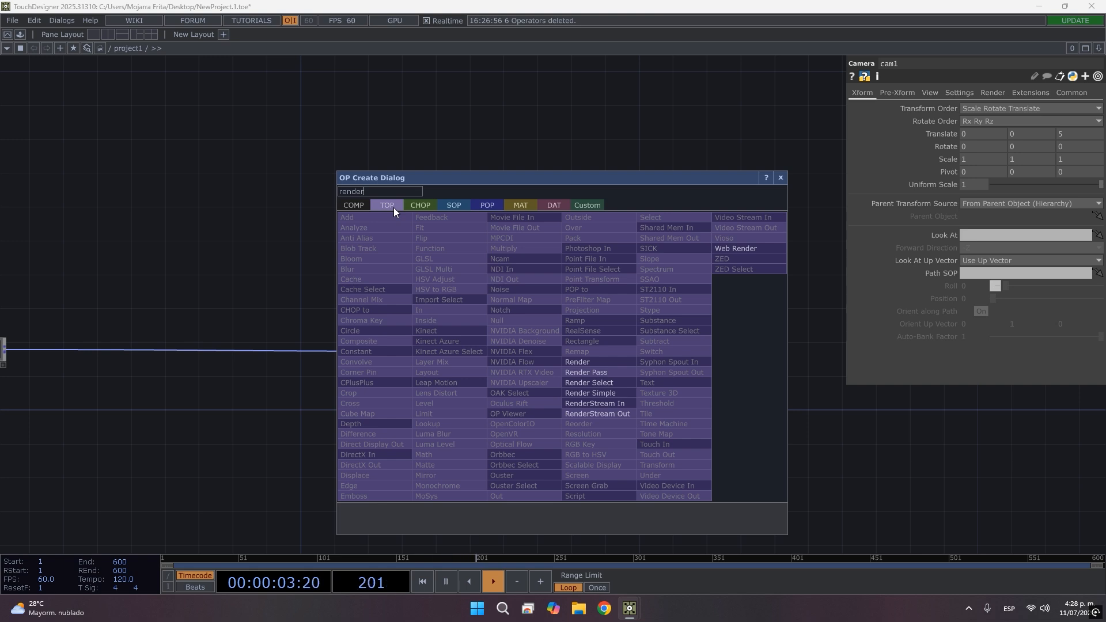
pyautogui.click(590, 363)
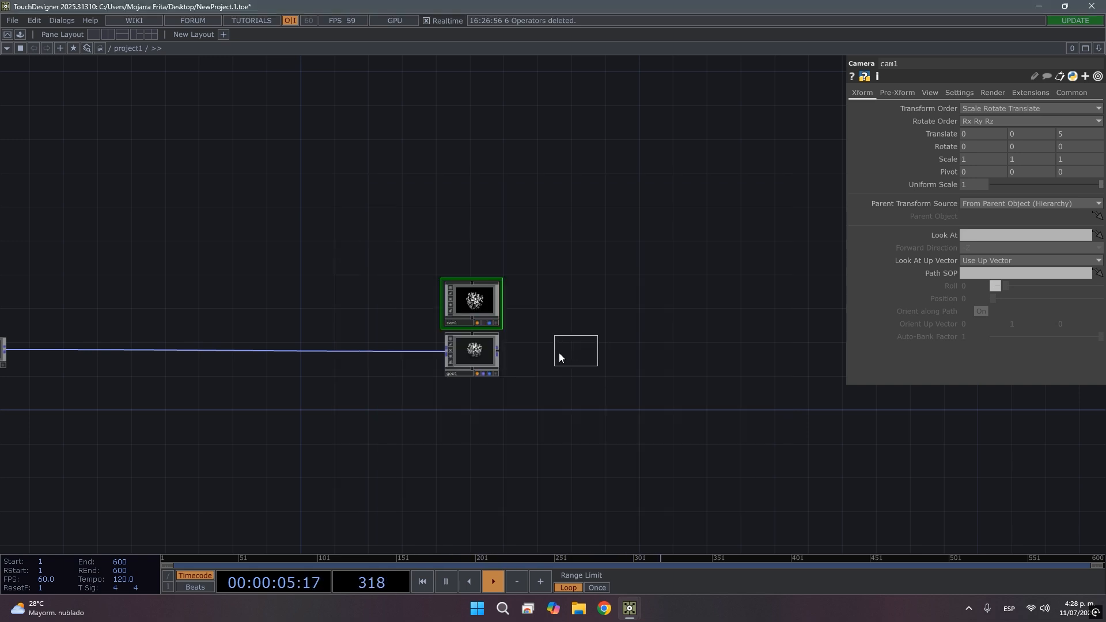
pyautogui.click(559, 352)
# Connect a Null TOP to the Render TOP's output, place it at the end of the chain and display it as network background.
pyautogui.moveTo(645, 414); pyautogui.dragTo(501, 414)
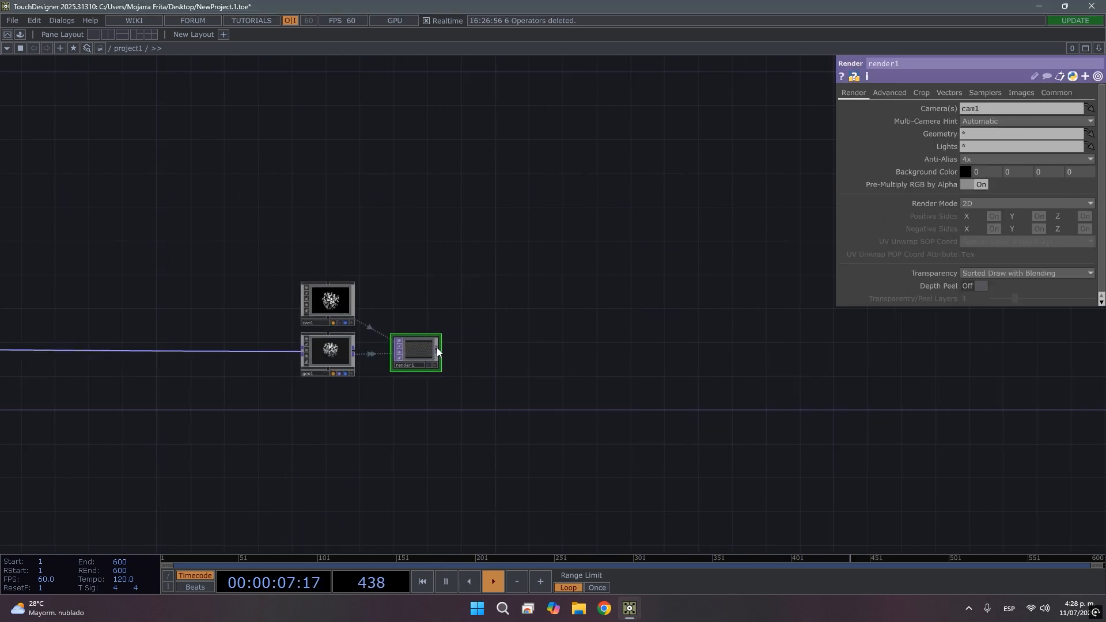
pyautogui.rightClick(437, 348)
pyautogui.write('nu')
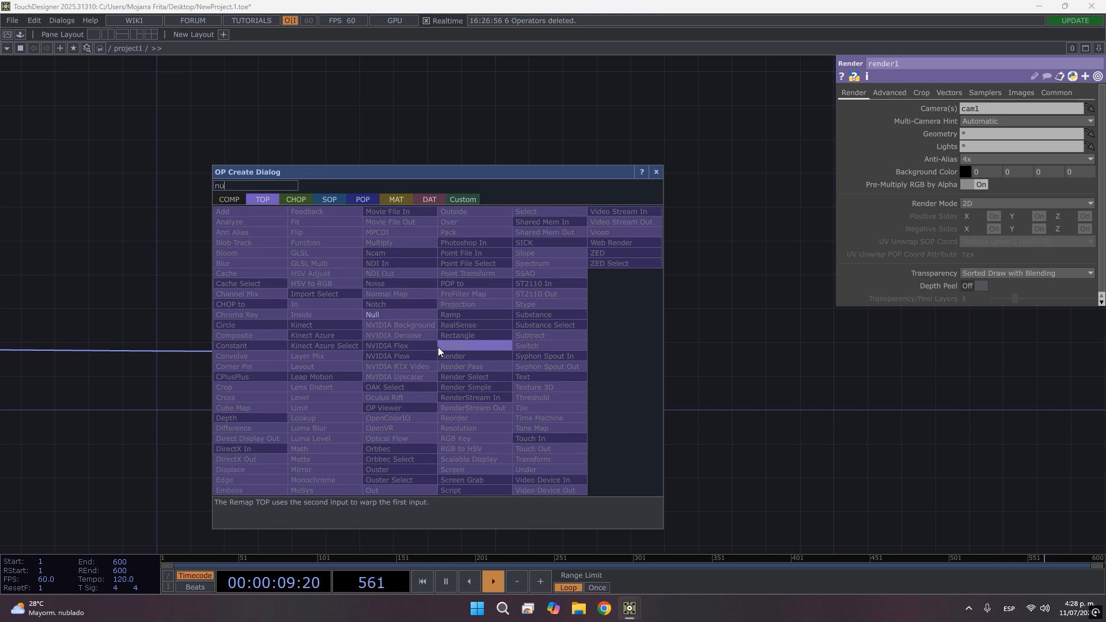
pyautogui.write('ll')
pyautogui.press('Return')
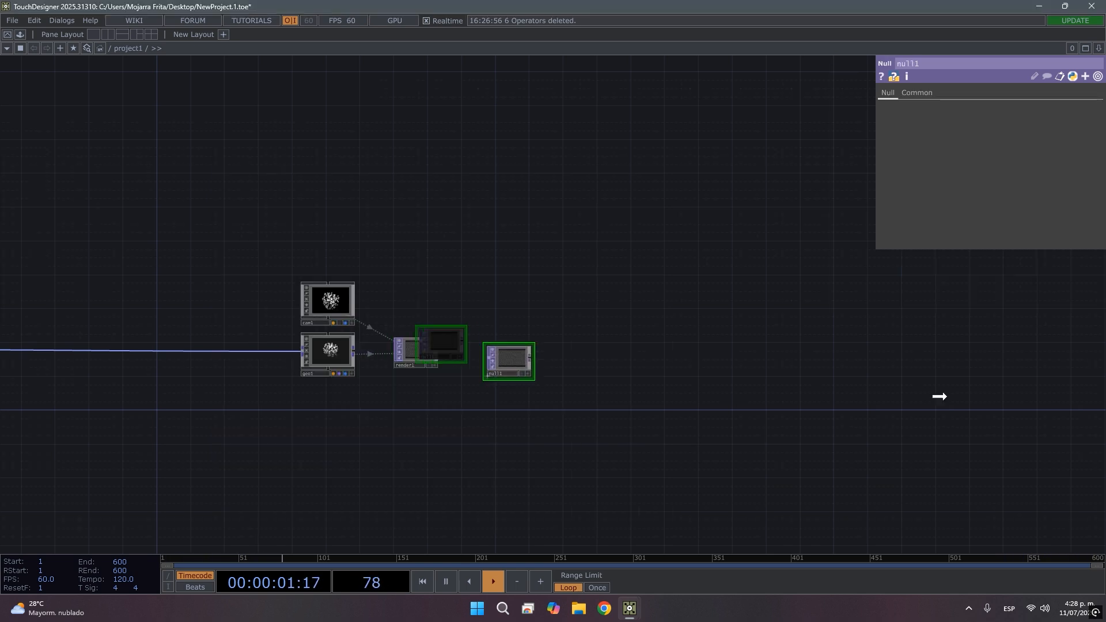
pyautogui.click(862, 349)
pyautogui.moveTo(870, 351); pyautogui.dragTo(872, 360)
pyautogui.click(876, 363)
pyautogui.moveTo(704, 402); pyautogui.dragTo(867, 372)
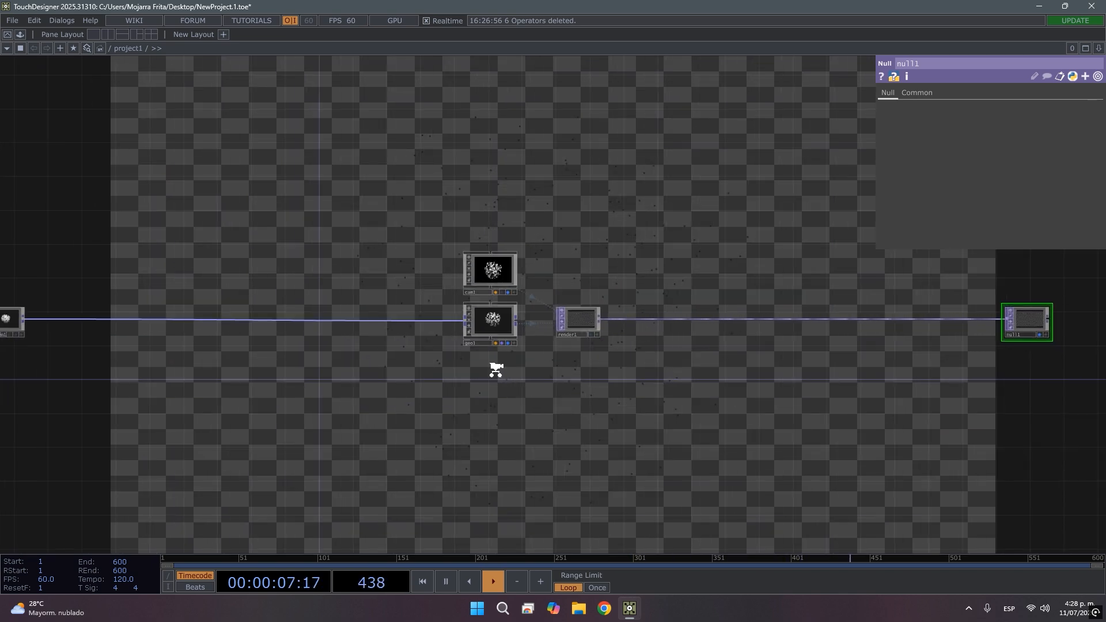
# Add a Constant MAT below the Geometry component and assign it as that component's material.
pyautogui.scroll(2, 495, 372)
pyautogui.press('Tab')
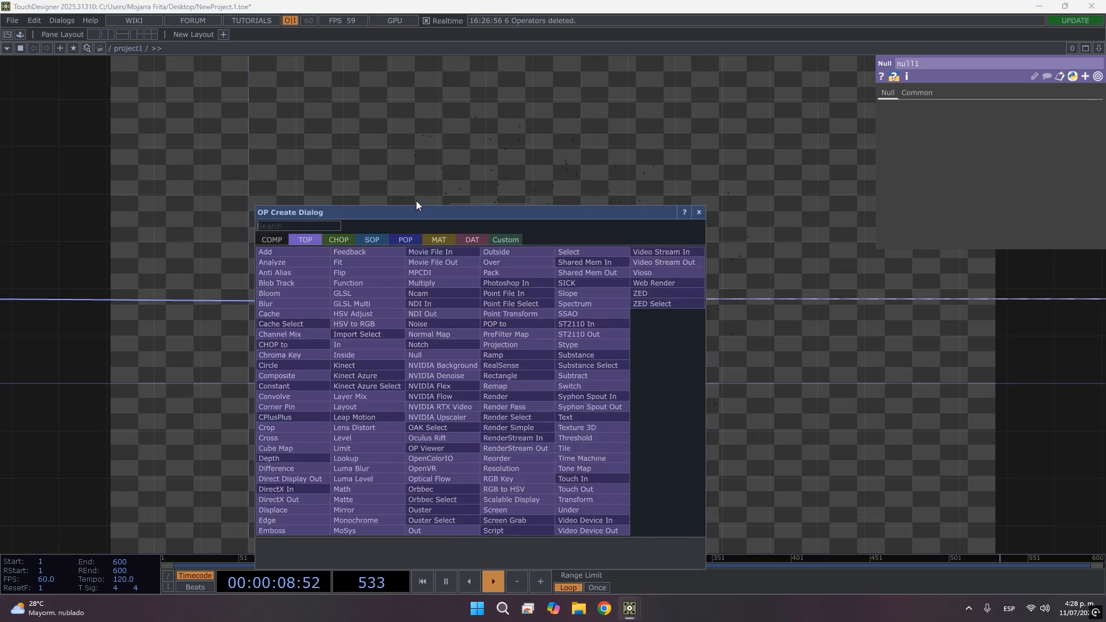
pyautogui.click(435, 238)
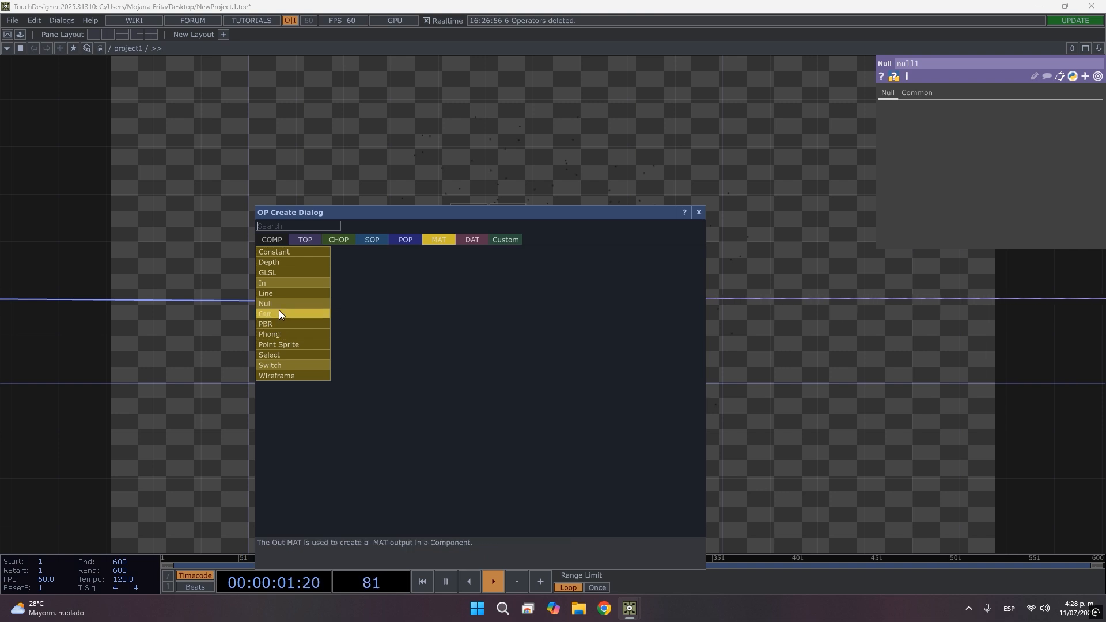
pyautogui.click(289, 253)
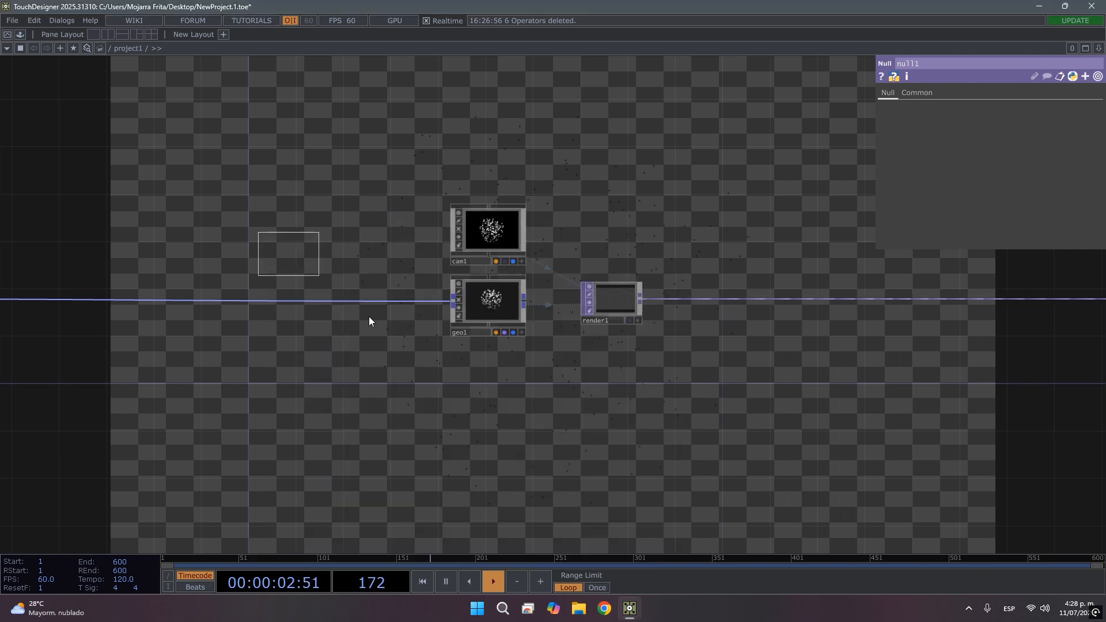
pyautogui.click(490, 370)
pyautogui.moveTo(497, 378); pyautogui.dragTo(491, 282)
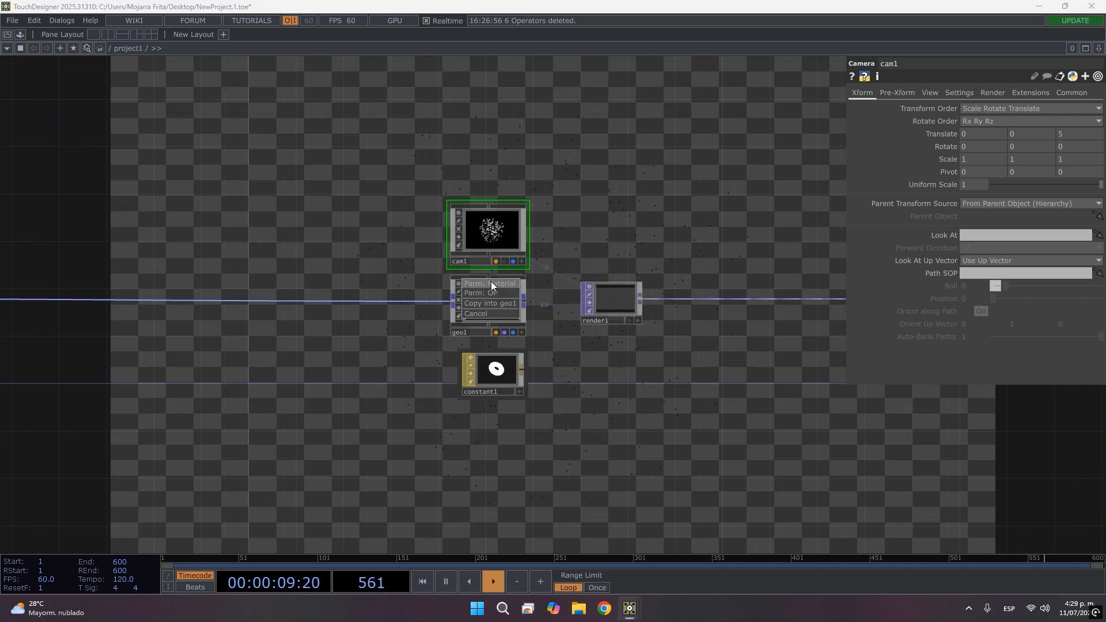
pyautogui.click(491, 282)
# Insert a Particle POP into the wire between the point generator and the Geometry component.
pyautogui.moveTo(576, 392); pyautogui.dragTo(467, 457)
pyautogui.moveTo(693, 315); pyautogui.dragTo(887, 419)
pyautogui.moveTo(531, 340); pyautogui.dragTo(620, 312)
pyautogui.scroll(-3, 486, 382)
pyautogui.moveTo(440, 407)
pyautogui.mouseDown()
pyautogui.moveTo(466, 395)
pyautogui.moveTo(459, 404)
pyautogui.mouseUp()
pyautogui.moveTo(267, 339); pyautogui.dragTo(224, 338)
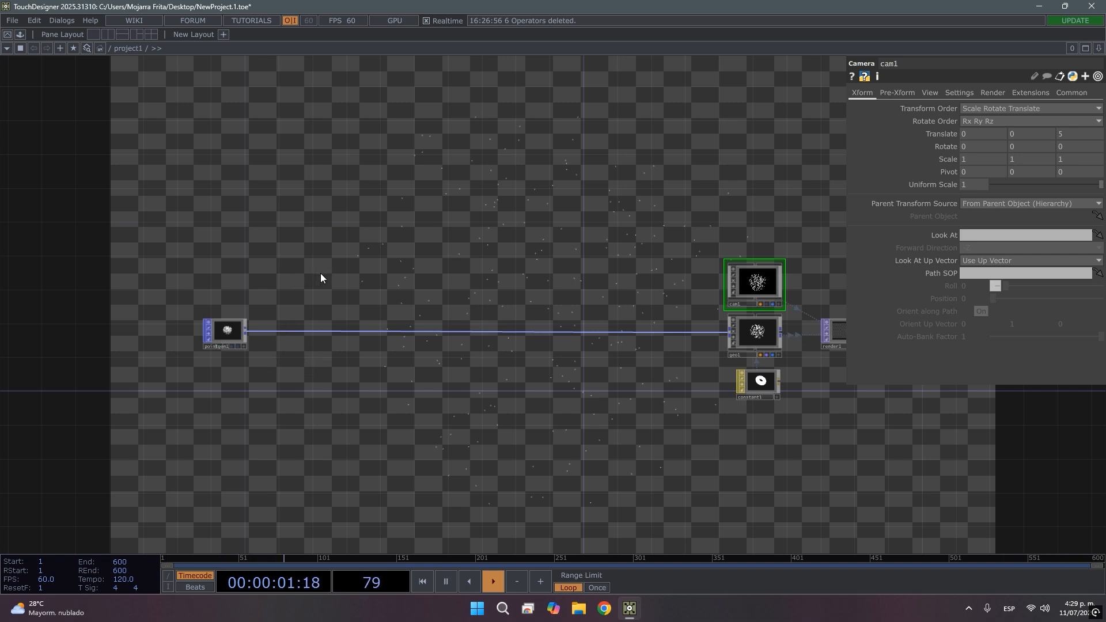
pyautogui.rightClick(270, 331)
pyautogui.click(280, 320)
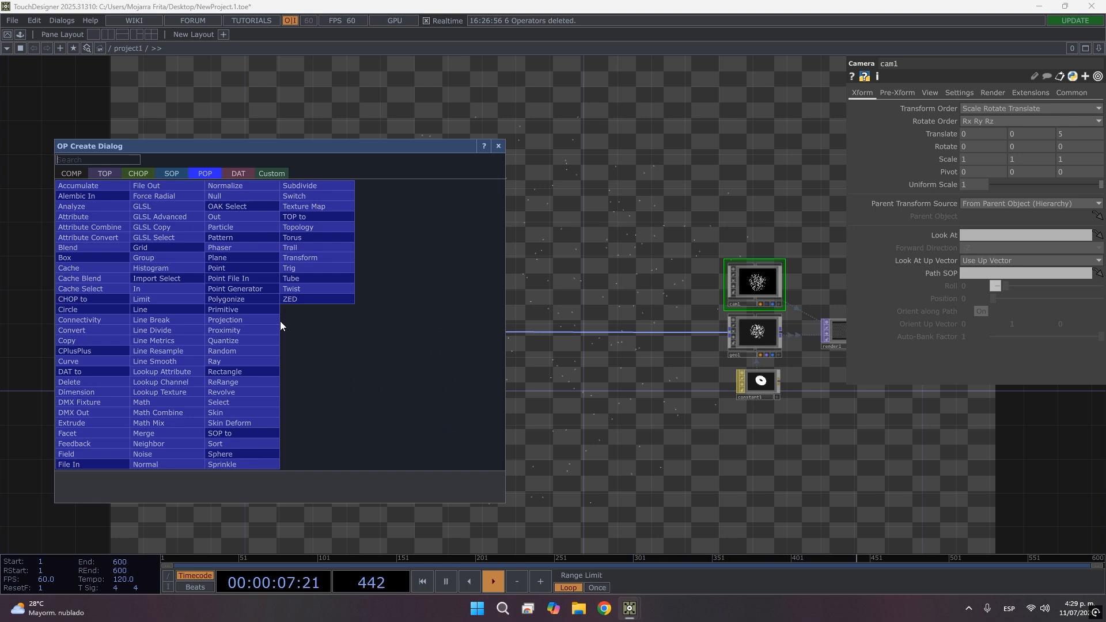
pyautogui.write('particl')
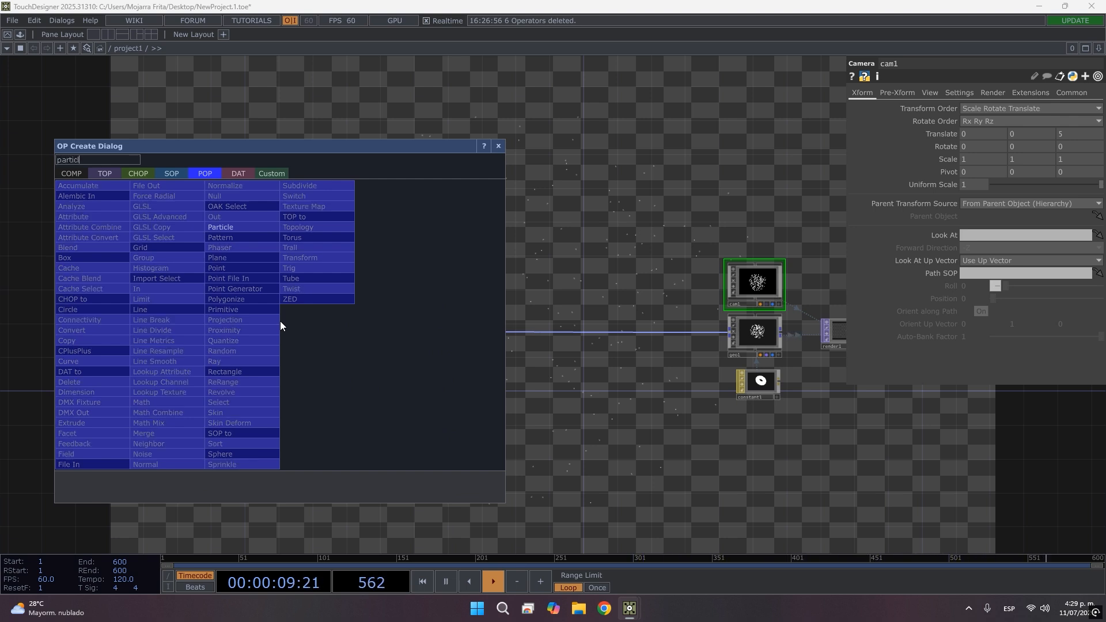
pyautogui.write('e')
pyautogui.press('Return')
pyautogui.click(281, 326)
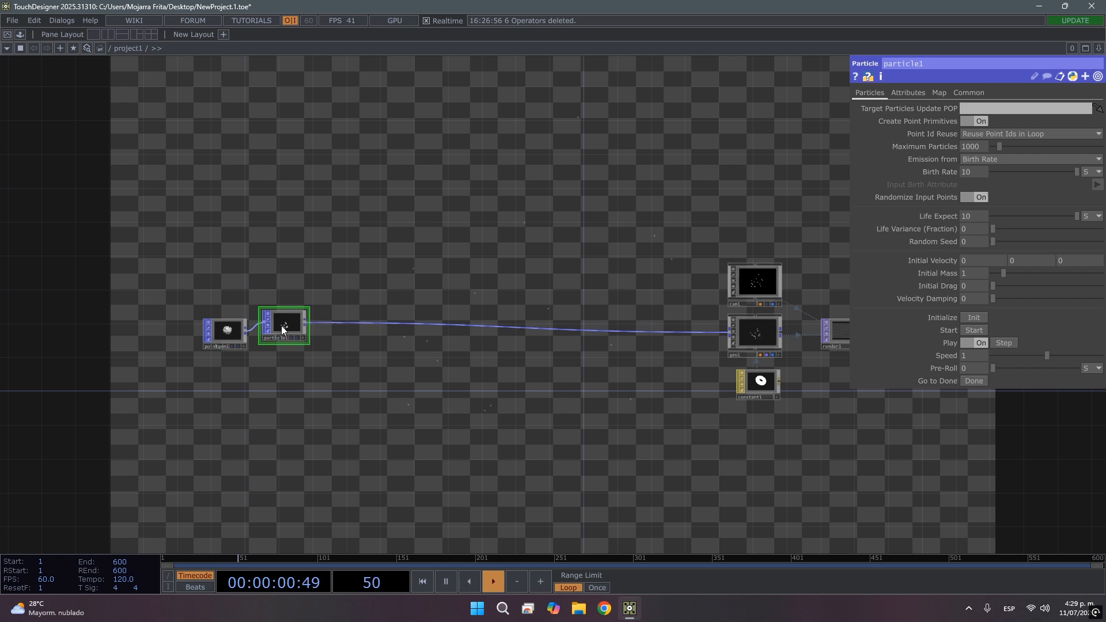
# Insert a Noise POP into the wire right after the Particle POP.
pyautogui.rightClick(324, 336)
pyautogui.click(336, 320)
pyautogui.write('noise')
pyautogui.press('Return')
pyautogui.click(334, 309)
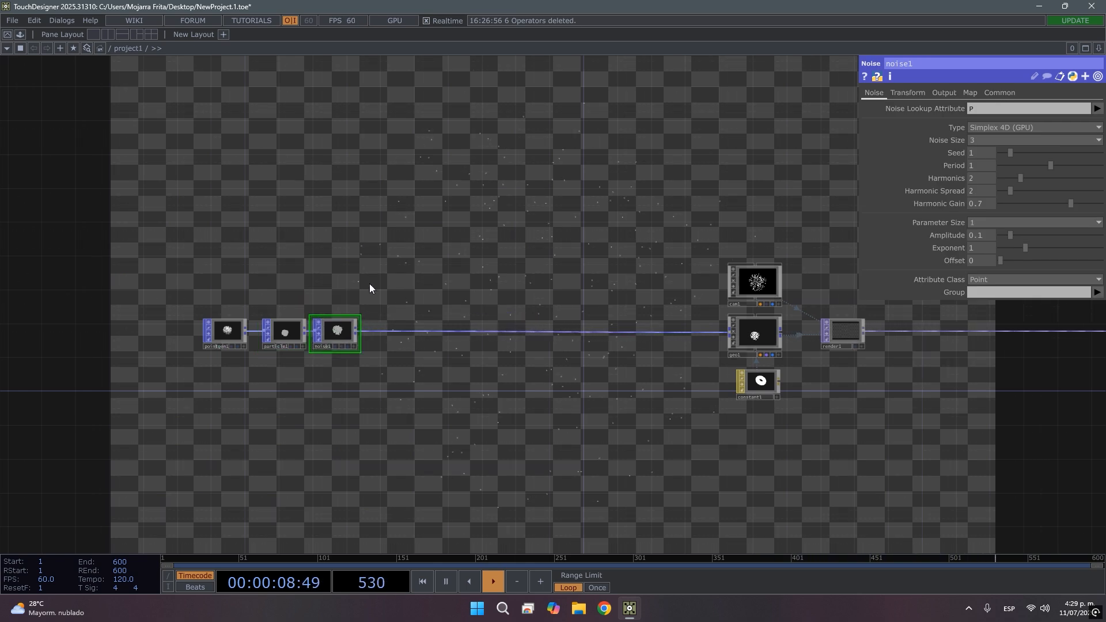
# Add a Copy POP above the chain and connect the Noise POP's output to its second input.
pyautogui.press('Tab')
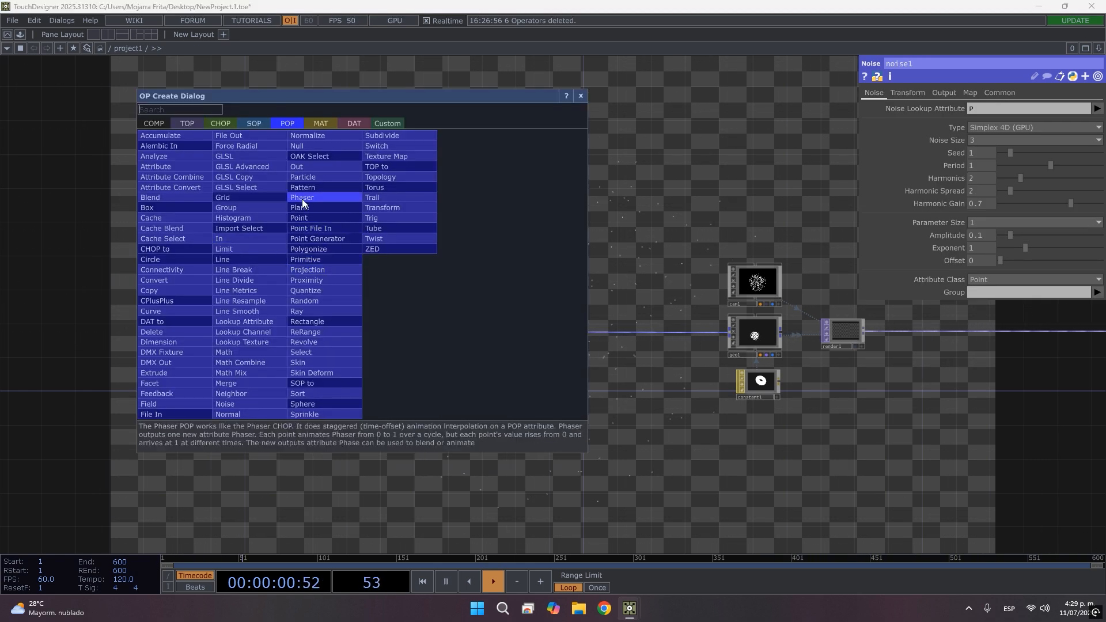
pyautogui.write('copy')
pyautogui.press('Return')
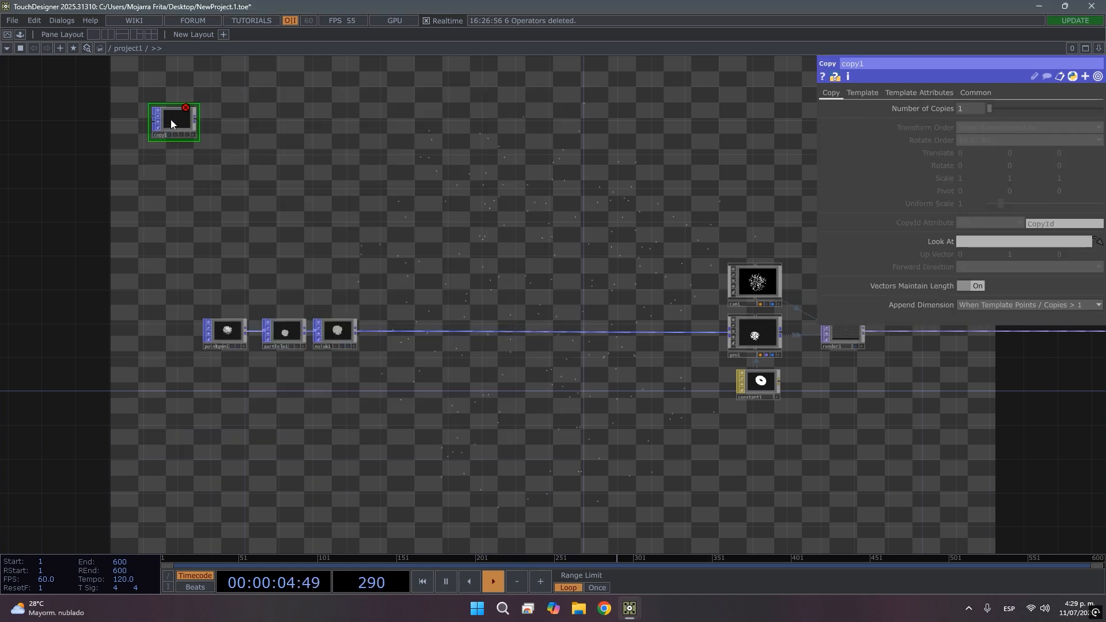
pyautogui.click(402, 291)
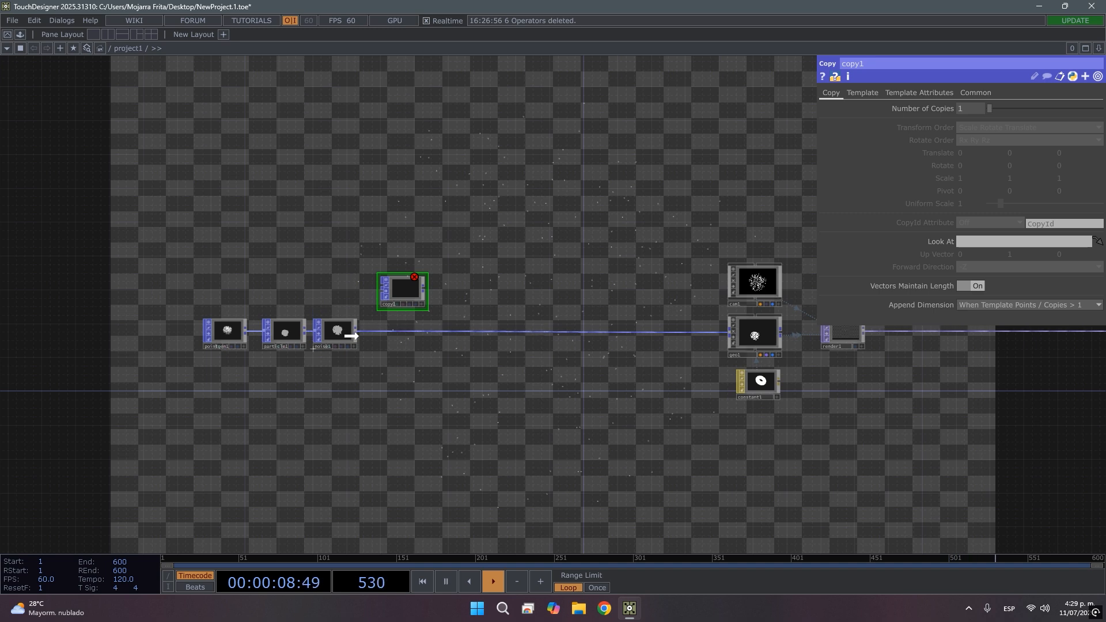
pyautogui.click(358, 332)
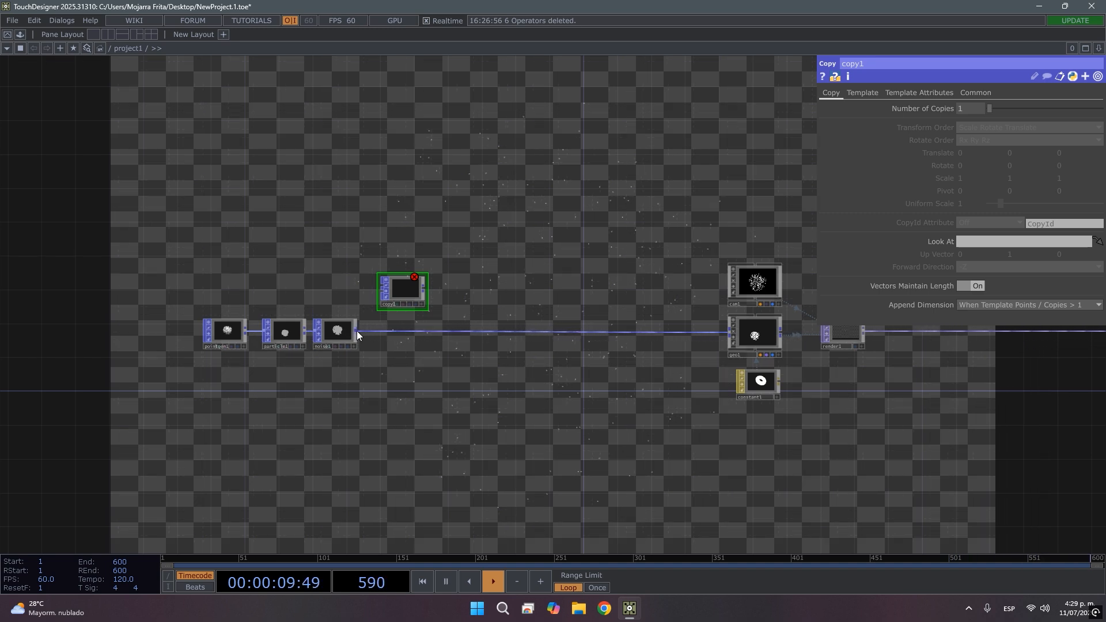
pyautogui.click(381, 291)
pyautogui.scroll(3, 361, 333)
pyautogui.moveTo(333, 245); pyautogui.dragTo(355, 285)
pyautogui.moveTo(440, 304); pyautogui.dragTo(440, 256)
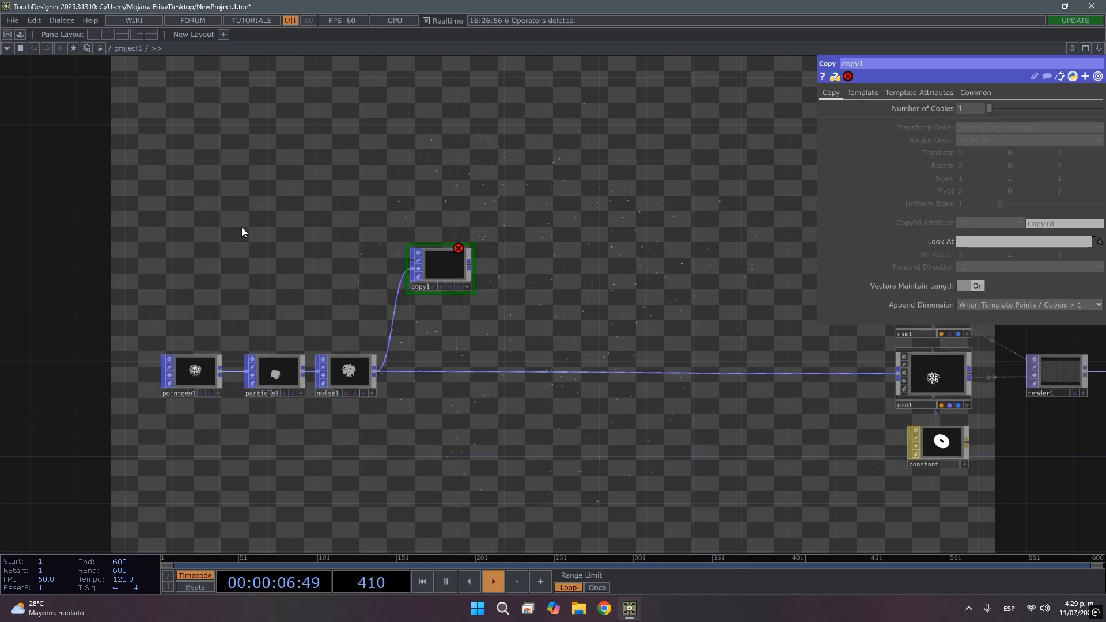
# Add a Rectangle POP above the particle chain and connect it to the Copy POP's first input.
pyautogui.press('Tab')
pyautogui.write('r')
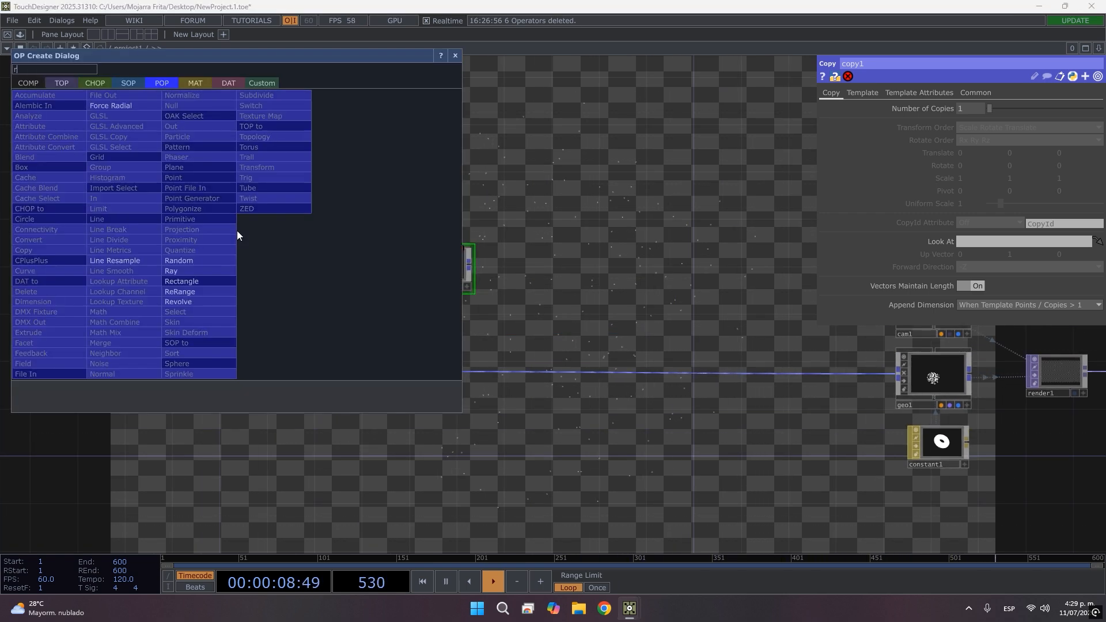
pyautogui.write('ect')
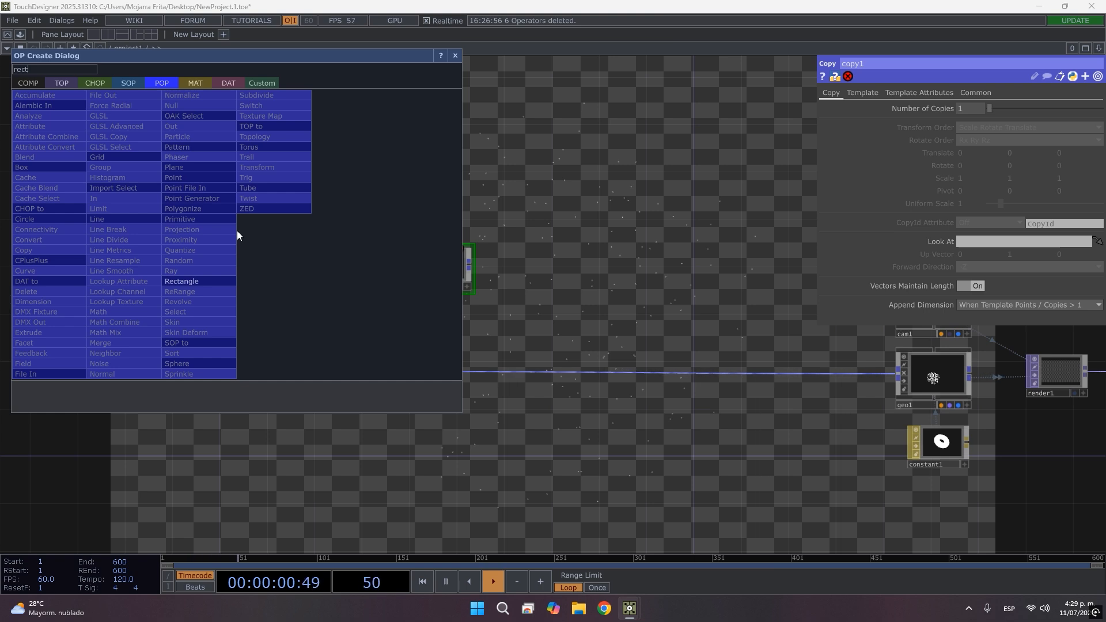
pyautogui.press('Return')
pyautogui.click(237, 230)
pyautogui.moveTo(269, 230); pyautogui.dragTo(398, 260)
pyautogui.scroll(6, 457, 279)
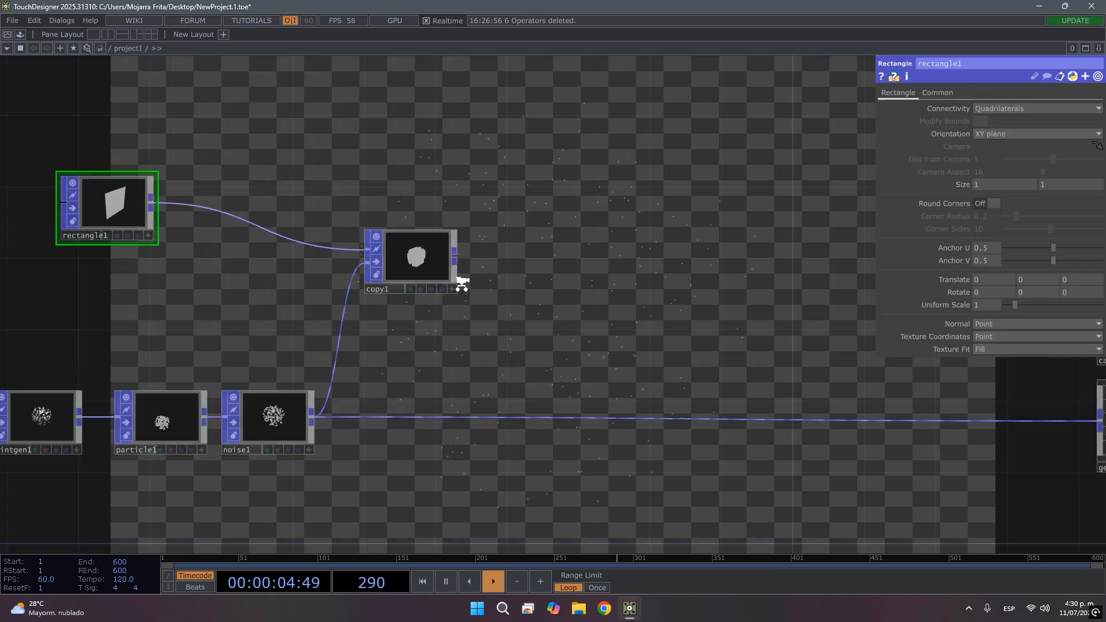
pyautogui.scroll(2, 217, 201)
pyautogui.scroll(-8, 216, 199)
pyautogui.moveTo(282, 323); pyautogui.dragTo(564, 356)
pyautogui.moveTo(125, 168); pyautogui.dragTo(171, 180)
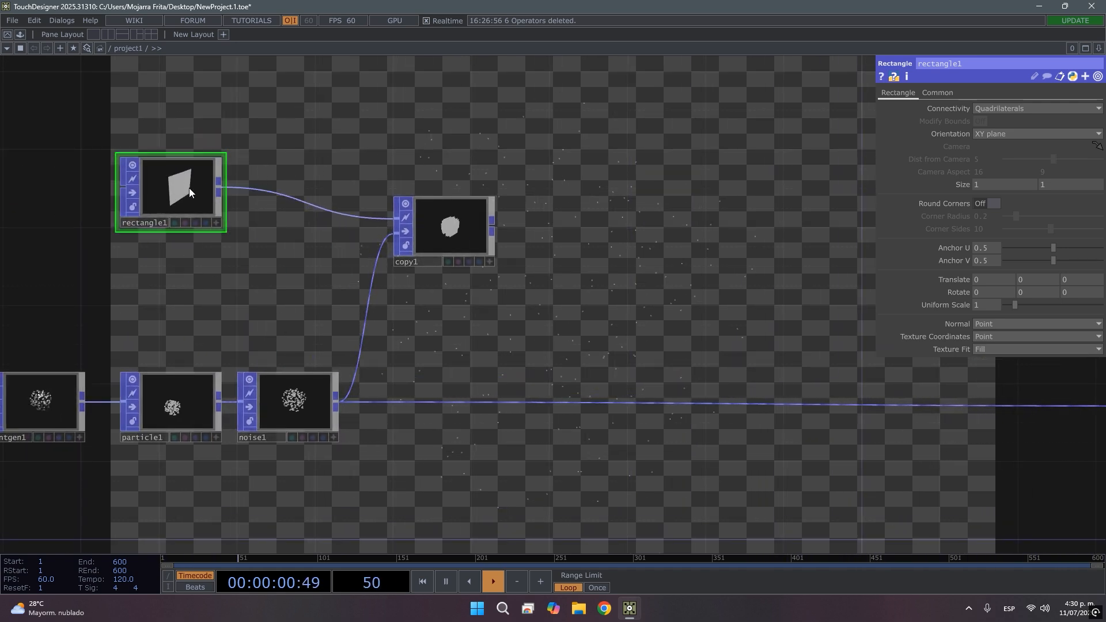
# Turn on the rectangle's round corners with a corner radius of 0.1 and set its size to 0 by 0.
pyautogui.moveTo(1042, 247); pyautogui.dragTo(952, 261)
pyautogui.hotkey('ctrl', 'z')
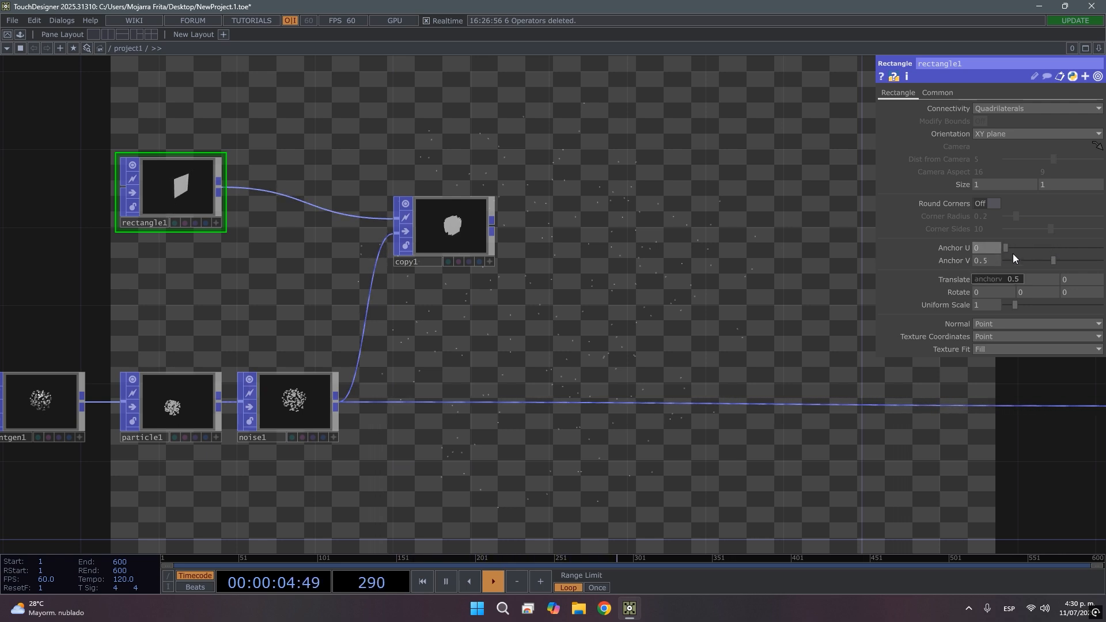
pyautogui.click(982, 205)
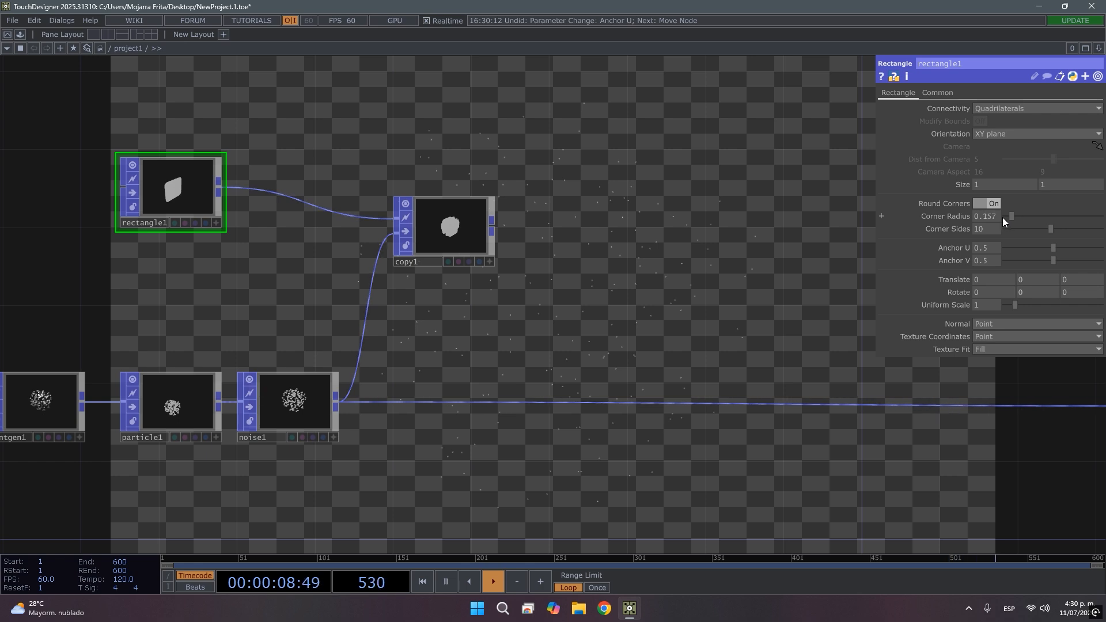
pyautogui.scroll(4, 148, 168)
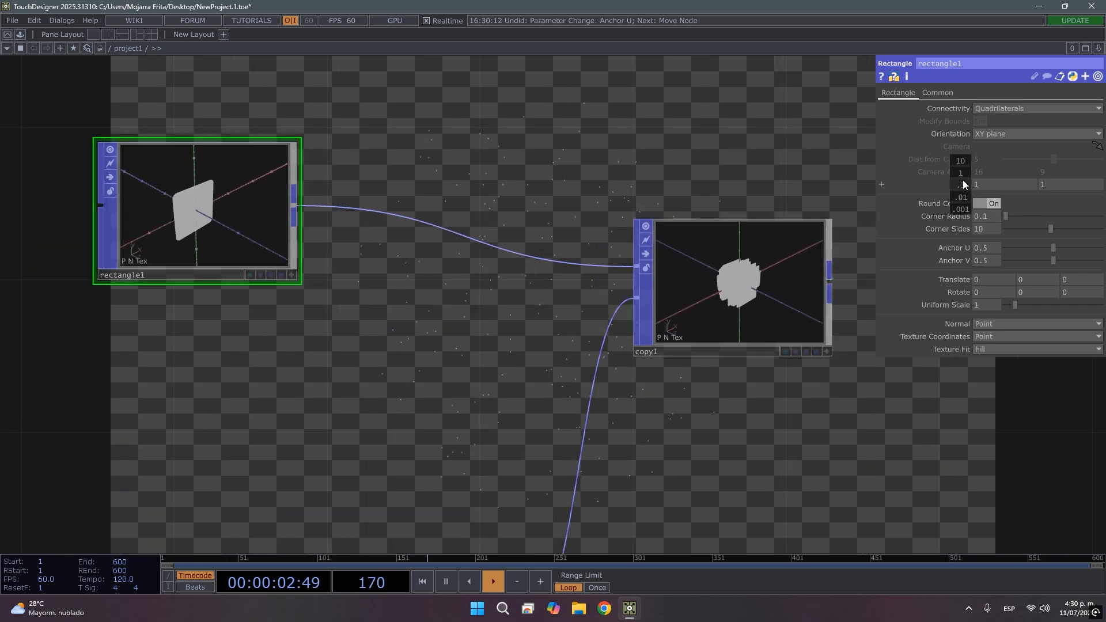
pyautogui.moveTo(959, 175); pyautogui.dragTo(372, 264, button='middle')
# Examine the star shape in the Rectangle POP's viewer and its copies in the Copy POP's viewer.
pyautogui.scroll(5, 52, 192)
pyautogui.scroll(3, 457, 271)
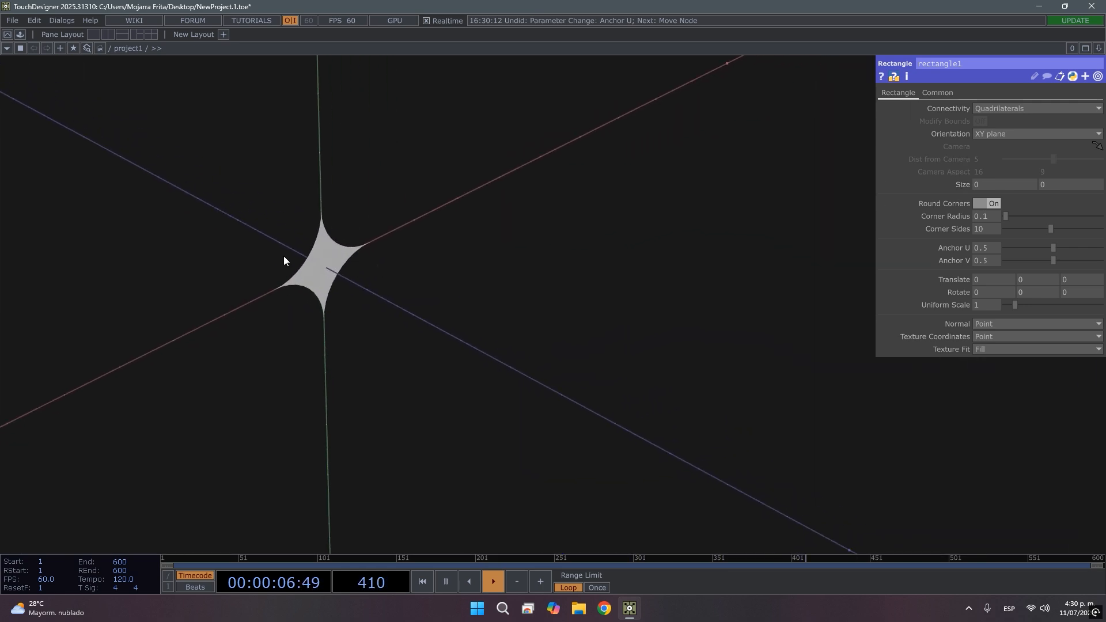
pyautogui.scroll(-8, 311, 280)
pyautogui.moveTo(478, 345); pyautogui.dragTo(115, 313)
pyautogui.scroll(10, 309, 347)
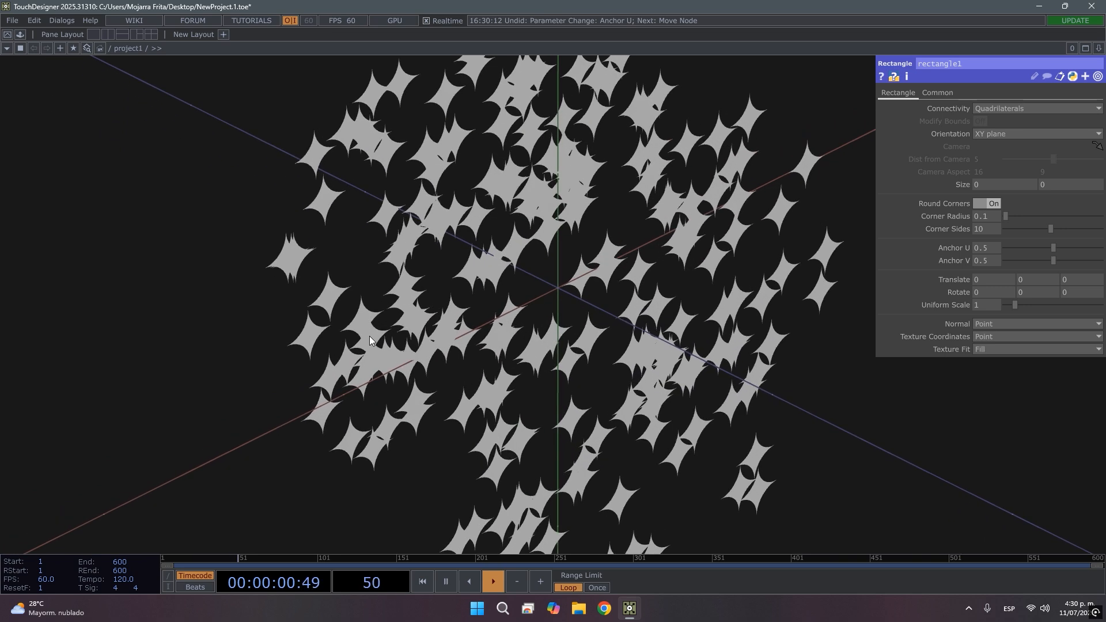
pyautogui.scroll(-10, 369, 337)
pyautogui.scroll(-3, 368, 337)
pyautogui.moveTo(324, 197); pyautogui.dragTo(659, 257)
pyautogui.moveTo(586, 256); pyautogui.dragTo(646, 265)
pyautogui.moveTo(525, 238); pyautogui.dragTo(375, 205)
pyautogui.moveTo(432, 320); pyautogui.dragTo(342, 189)
# Add a Merge POP fed by the Copy POP's output and place it just before the Geometry component.
pyautogui.scroll(-5, 611, 423)
pyautogui.moveTo(677, 447); pyautogui.dragTo(406, 342)
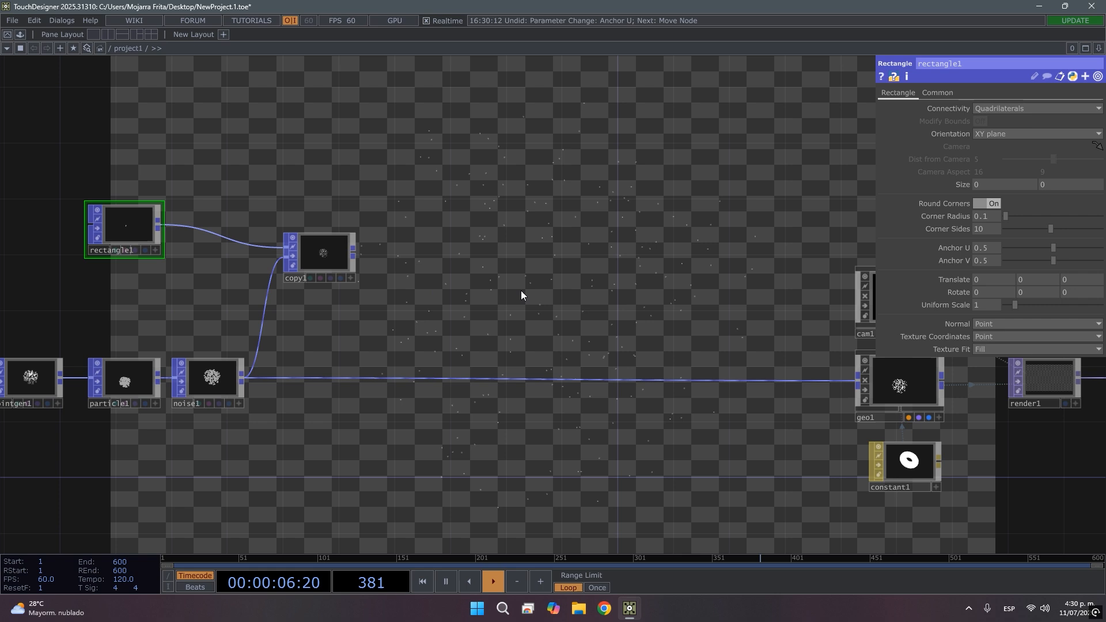
pyautogui.rightClick(355, 253)
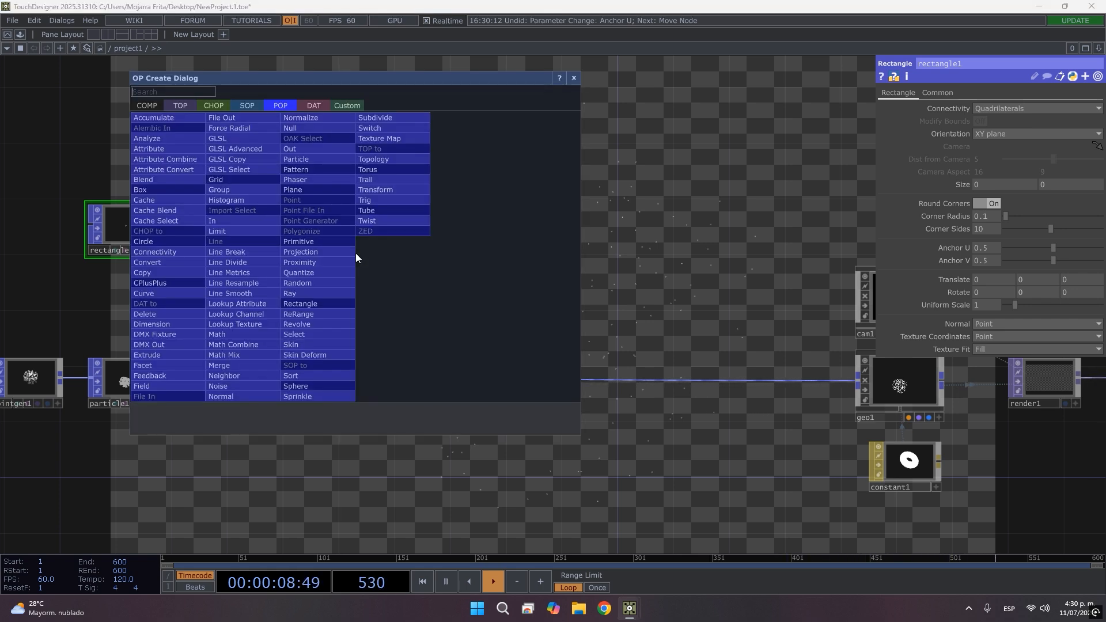
pyautogui.write('merge')
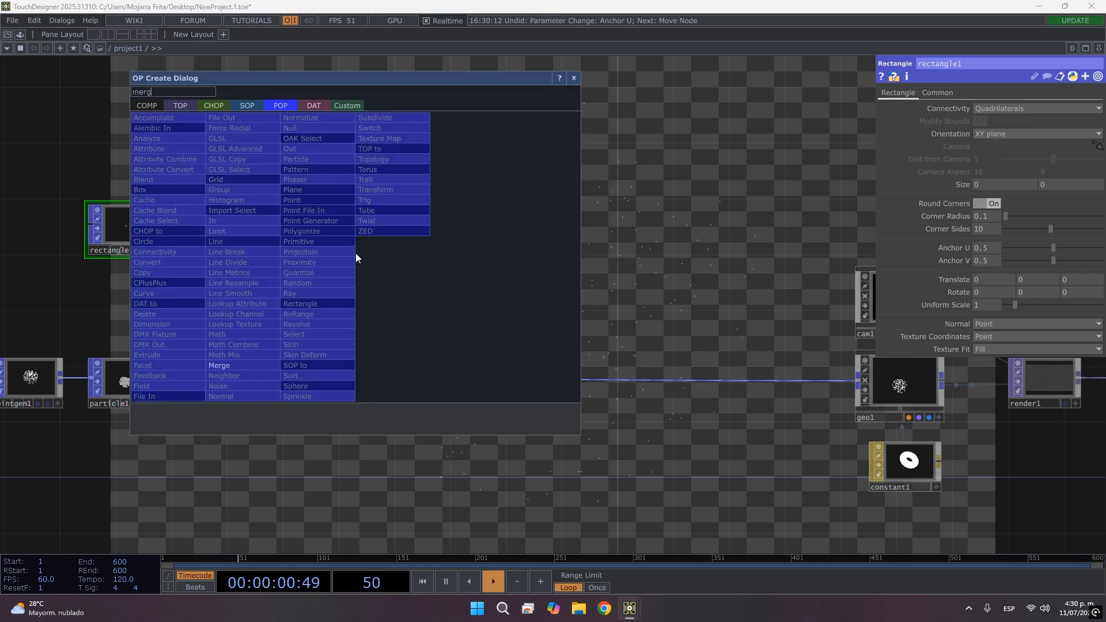
pyautogui.press('Return')
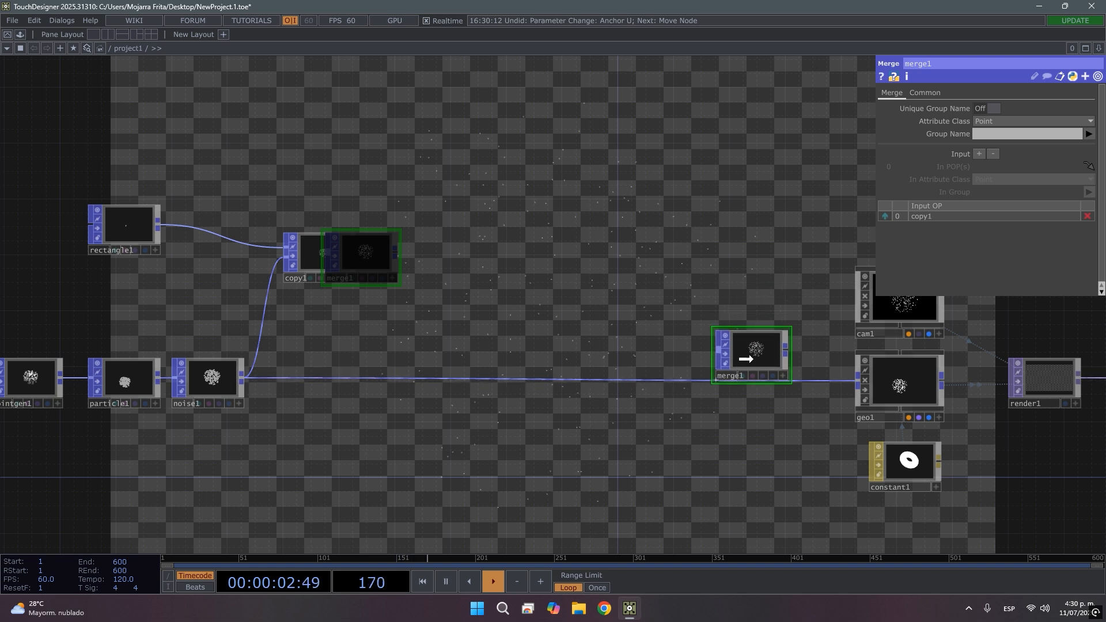
pyautogui.click(746, 380)
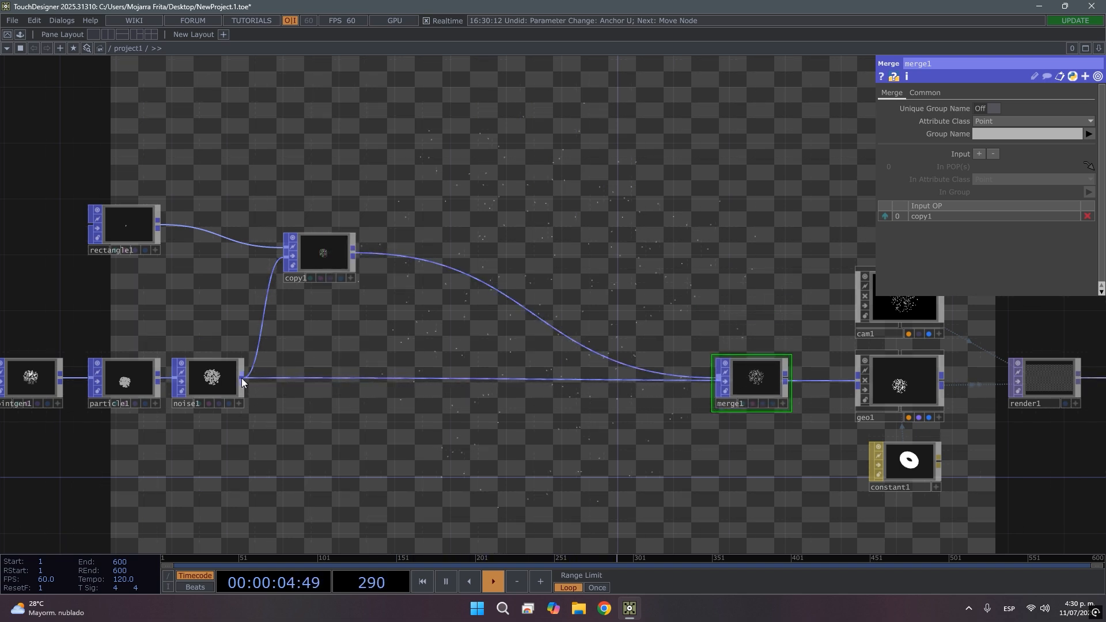
# Connect the Noise POP as the Merge POP's second input and feed the merged output into the Geometry component.
pyautogui.moveTo(241, 378); pyautogui.dragTo(719, 383)
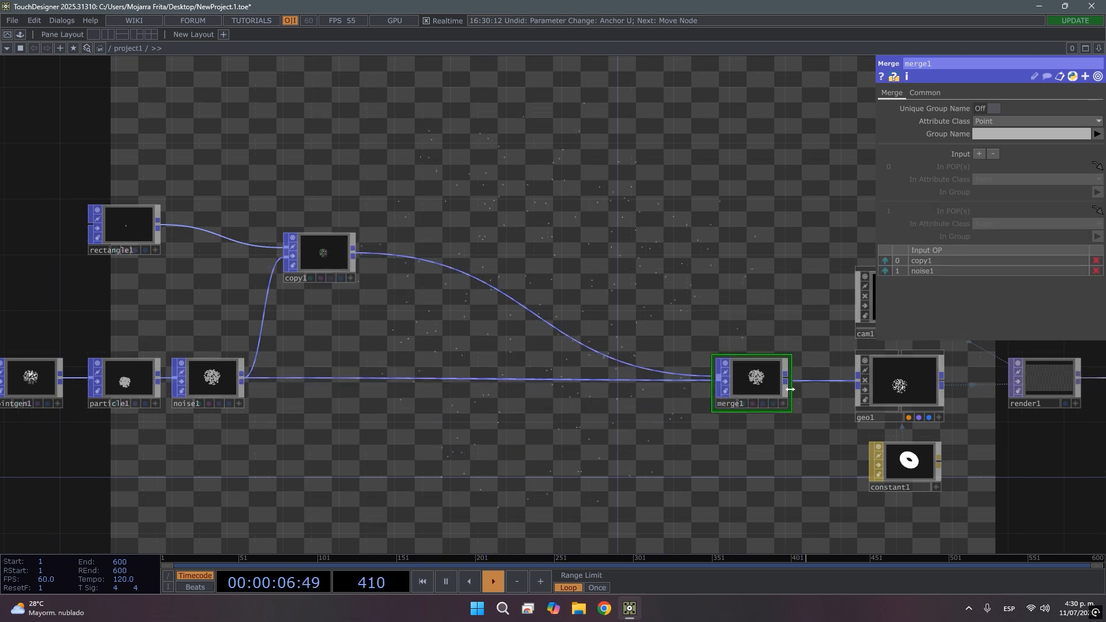
pyautogui.moveTo(788, 377); pyautogui.dragTo(857, 381)
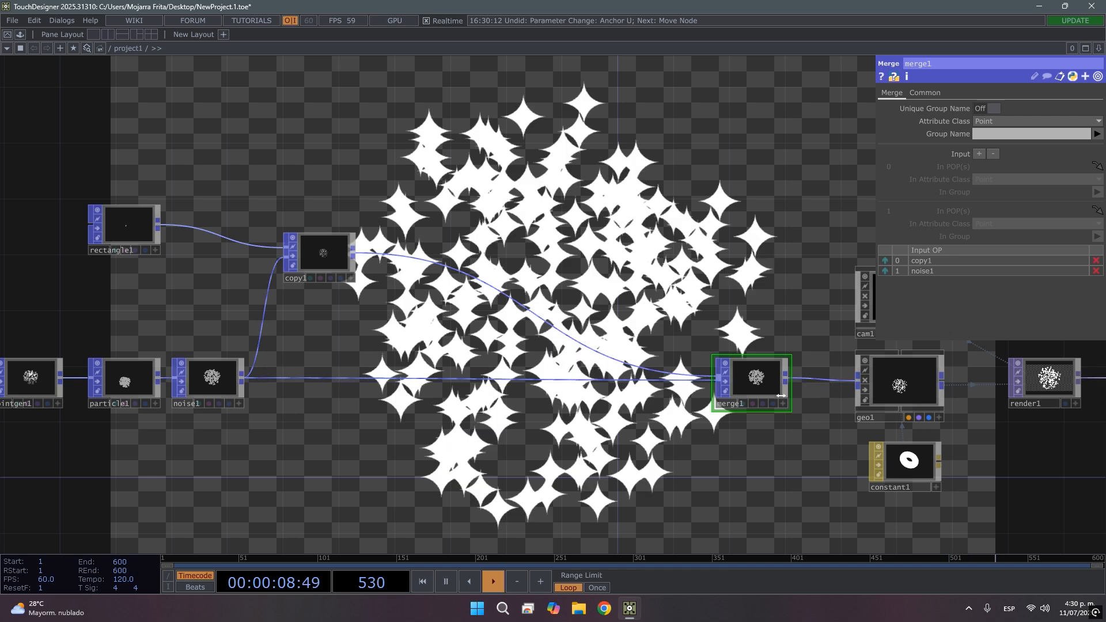
pyautogui.moveTo(754, 388); pyautogui.dragTo(795, 388)
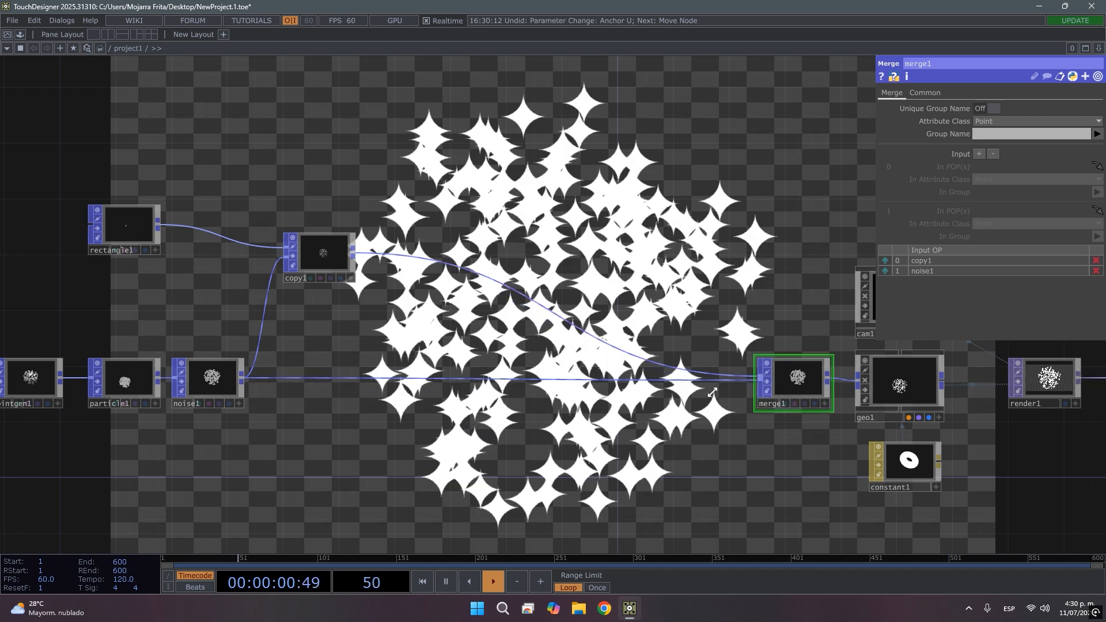
# Set the Rectangle POP's uniform scale to 0.4.
pyautogui.moveTo(156, 283); pyautogui.dragTo(333, 302)
pyautogui.click(302, 254)
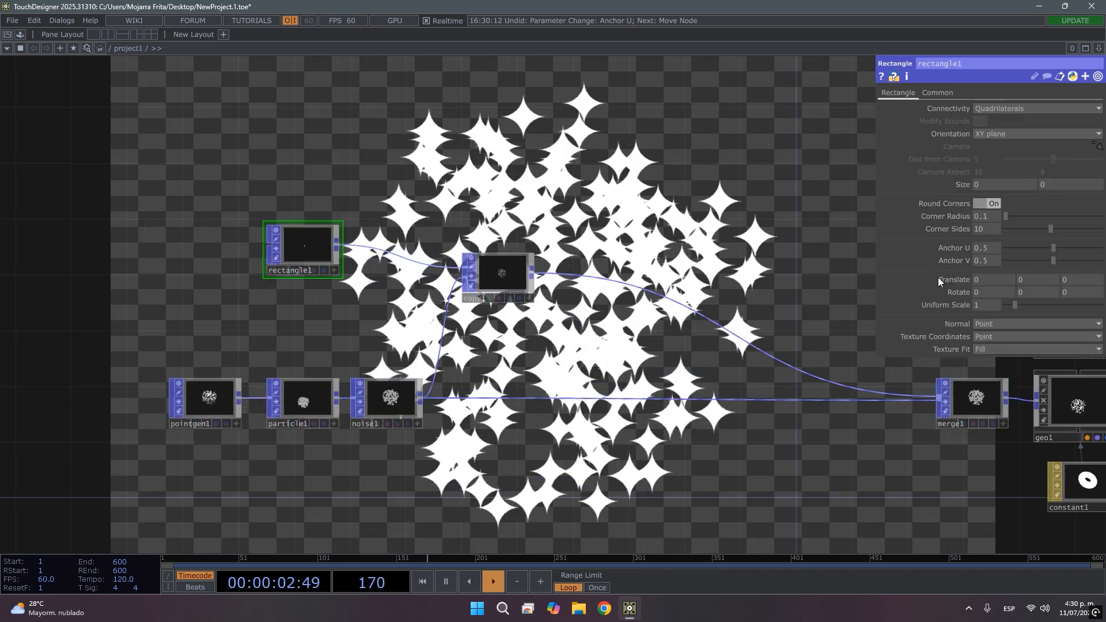
pyautogui.moveTo(1014, 305); pyautogui.dragTo(1009, 305)
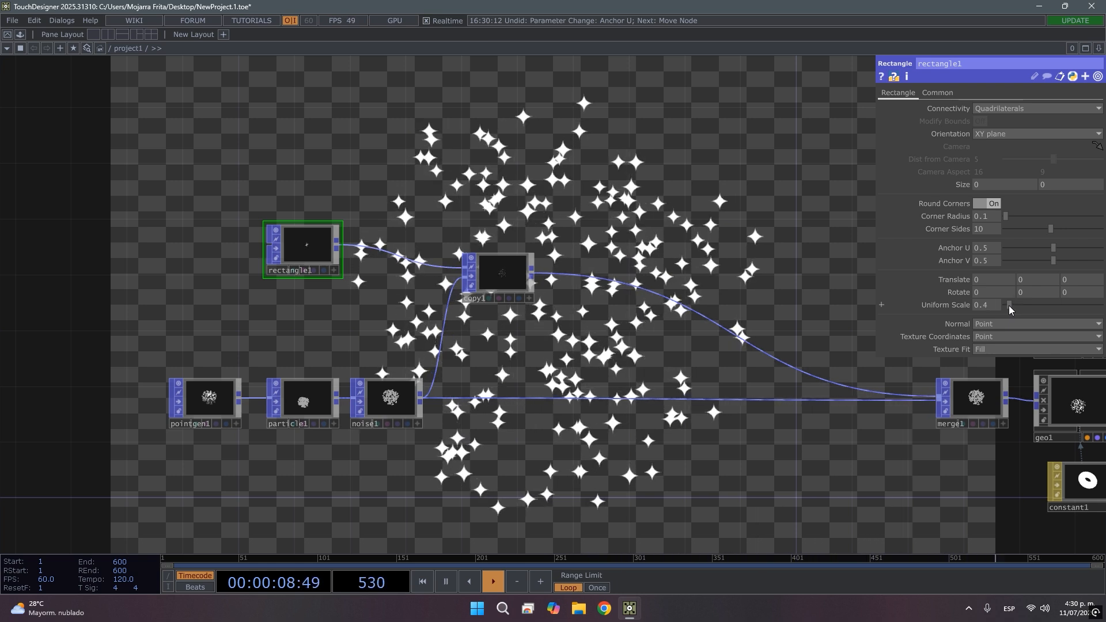
# Insert a Connectivity POP into the wire between the Noise POP and the Merge POP.
pyautogui.moveTo(480, 486); pyautogui.dragTo(400, 411)
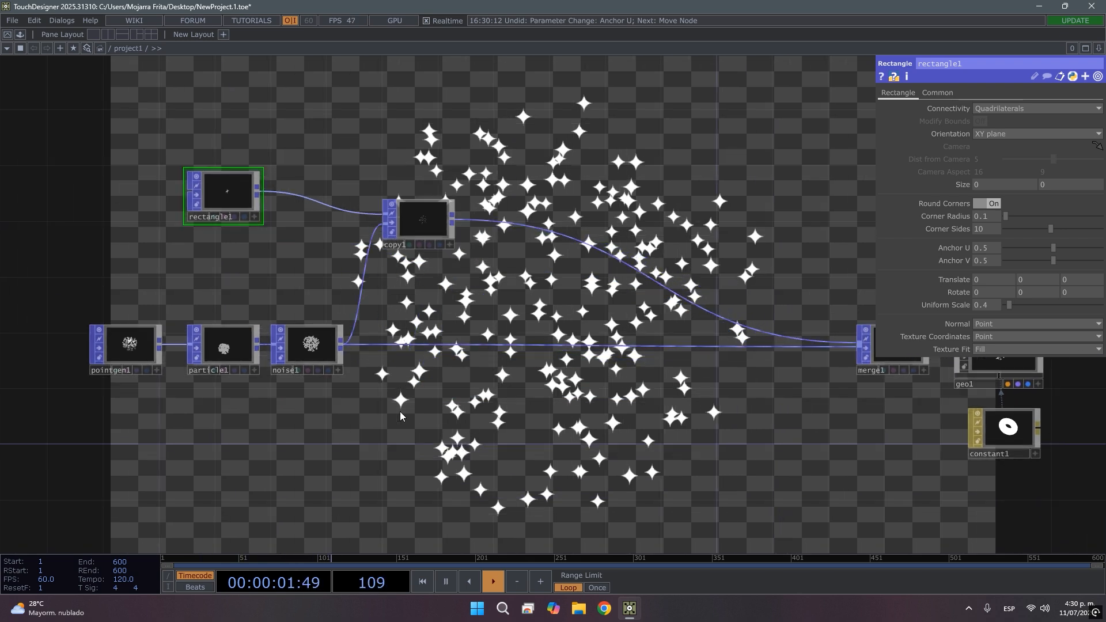
pyautogui.rightClick(379, 343)
pyautogui.click(390, 330)
pyautogui.write('conne')
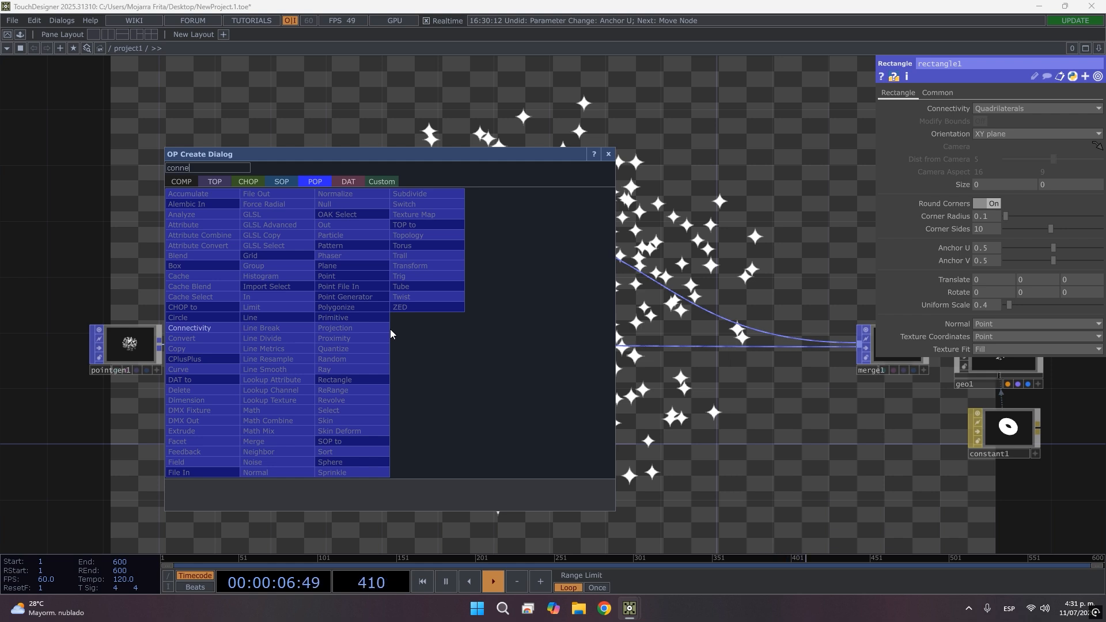
pyautogui.click(201, 332)
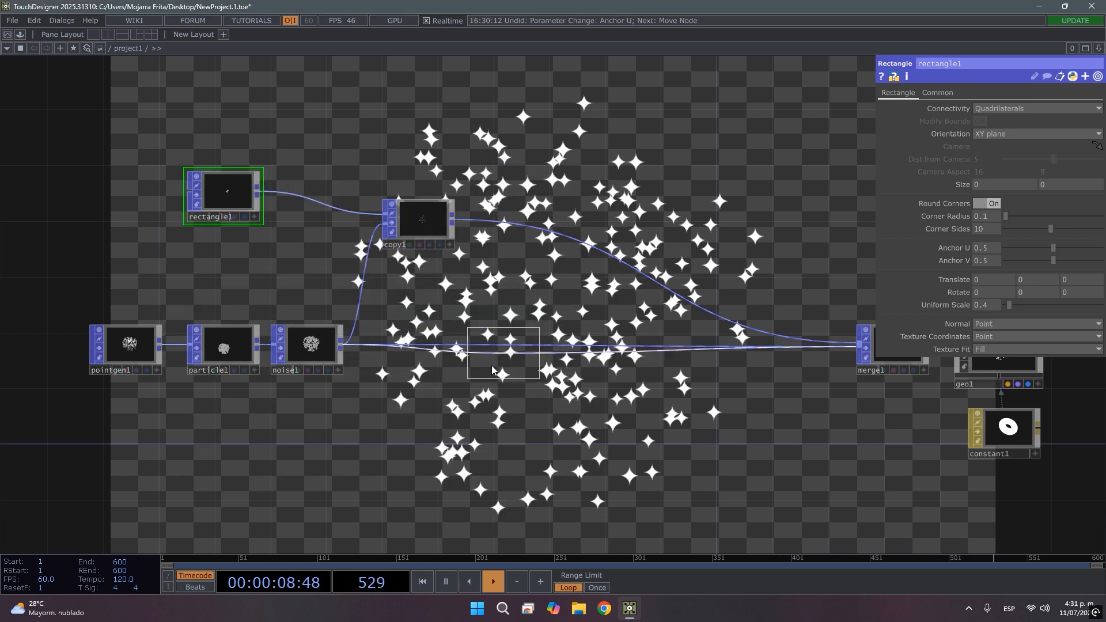
pyautogui.click(409, 348)
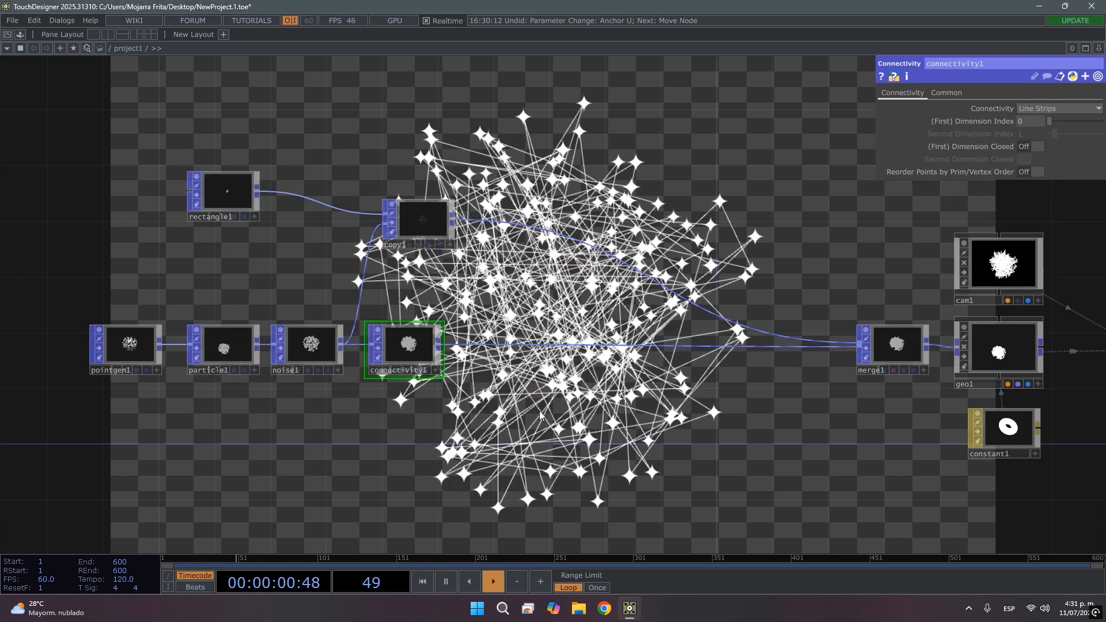
# Animate the Noise POP's Z translation with an expression based on absTime.seconds.
pyautogui.moveTo(455, 400); pyautogui.dragTo(430, 394)
pyautogui.moveTo(392, 355); pyautogui.dragTo(336, 223)
pyautogui.moveTo(414, 290); pyautogui.dragTo(618, 396)
pyautogui.moveTo(355, 330); pyautogui.dragTo(436, 343)
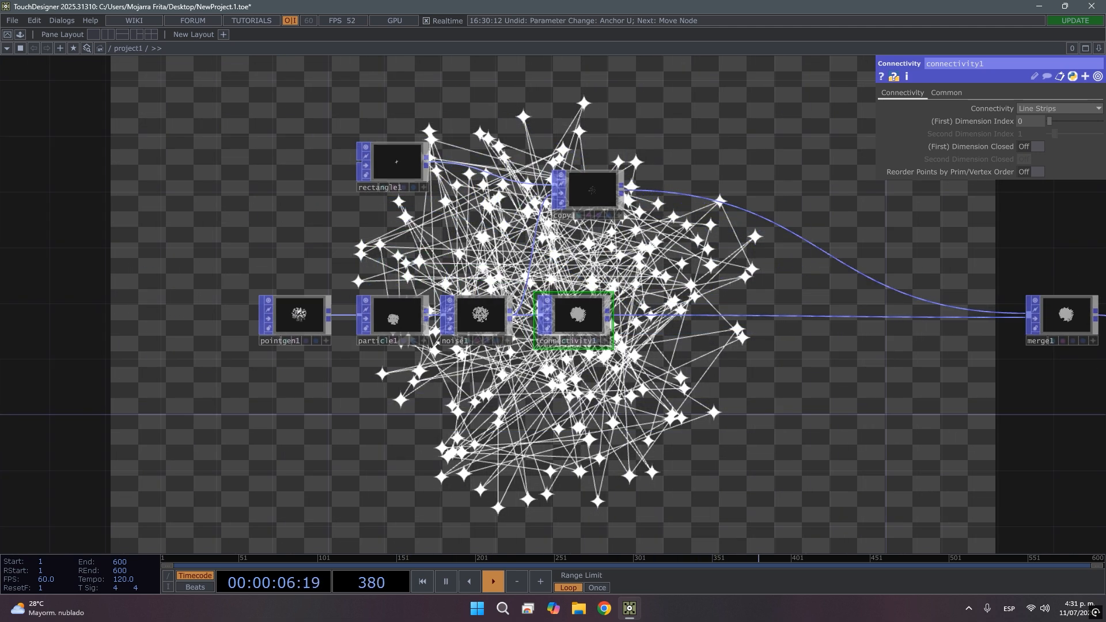
pyautogui.click(397, 324)
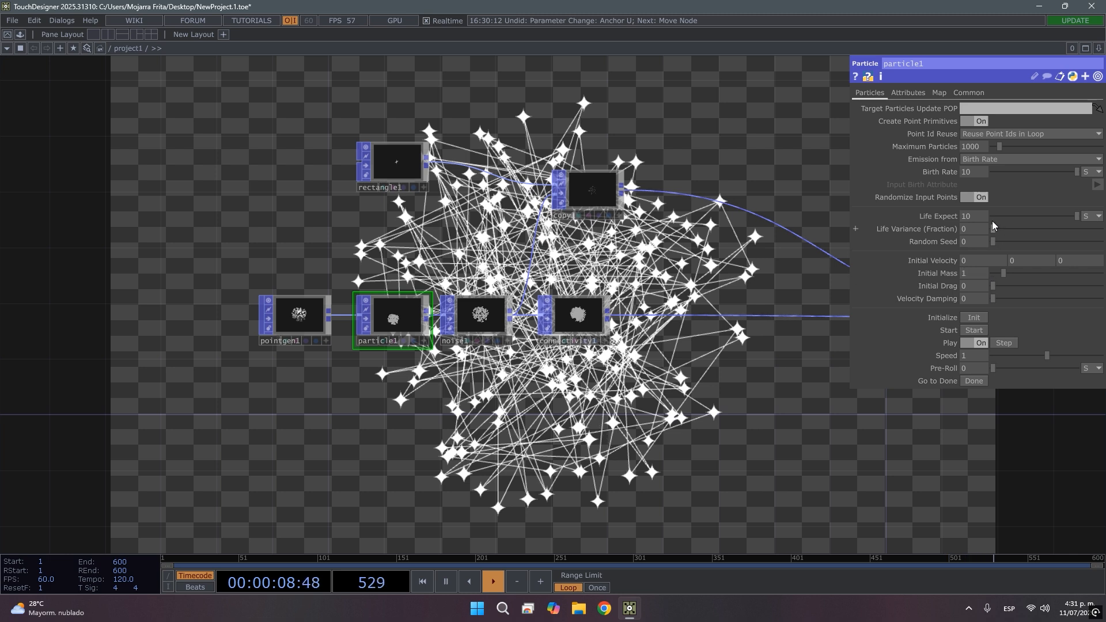
pyautogui.click(496, 305)
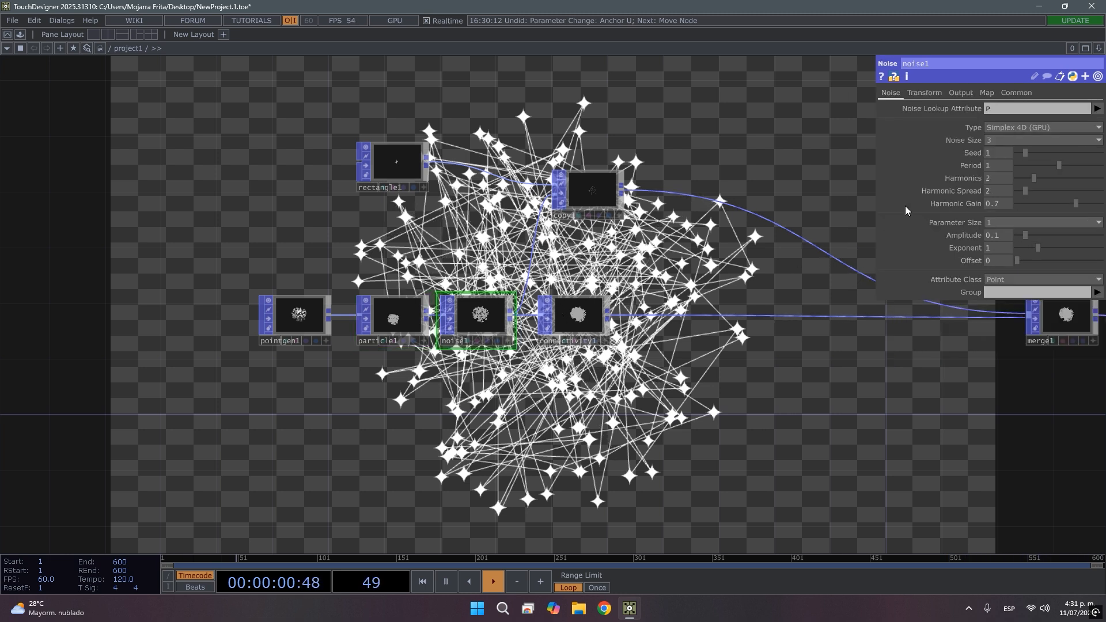
pyautogui.click(934, 93)
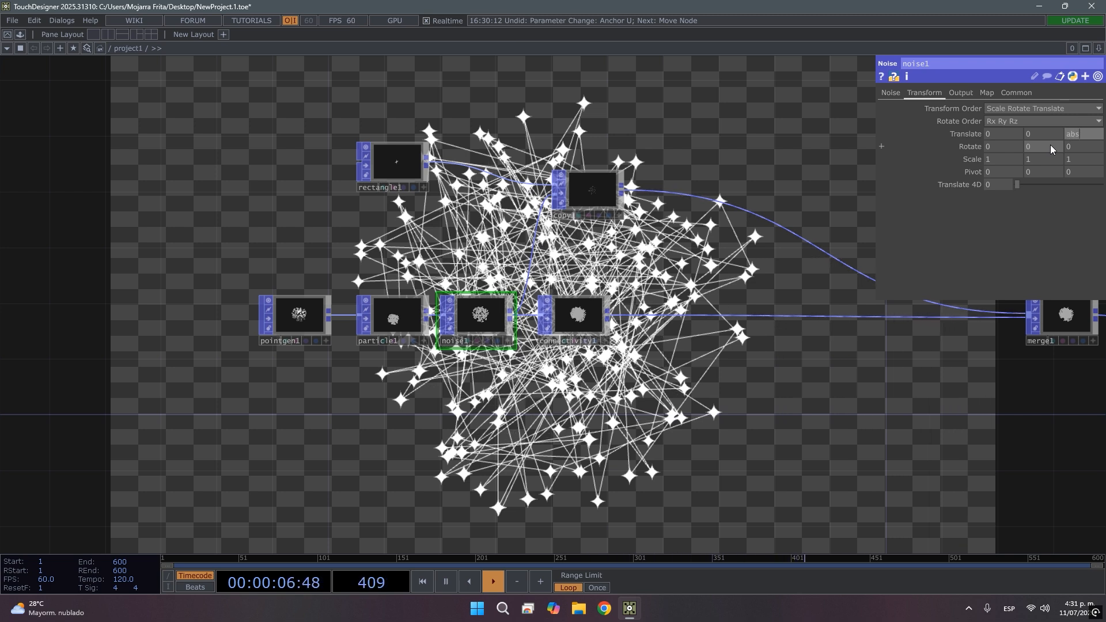
pyautogui.write('ime')
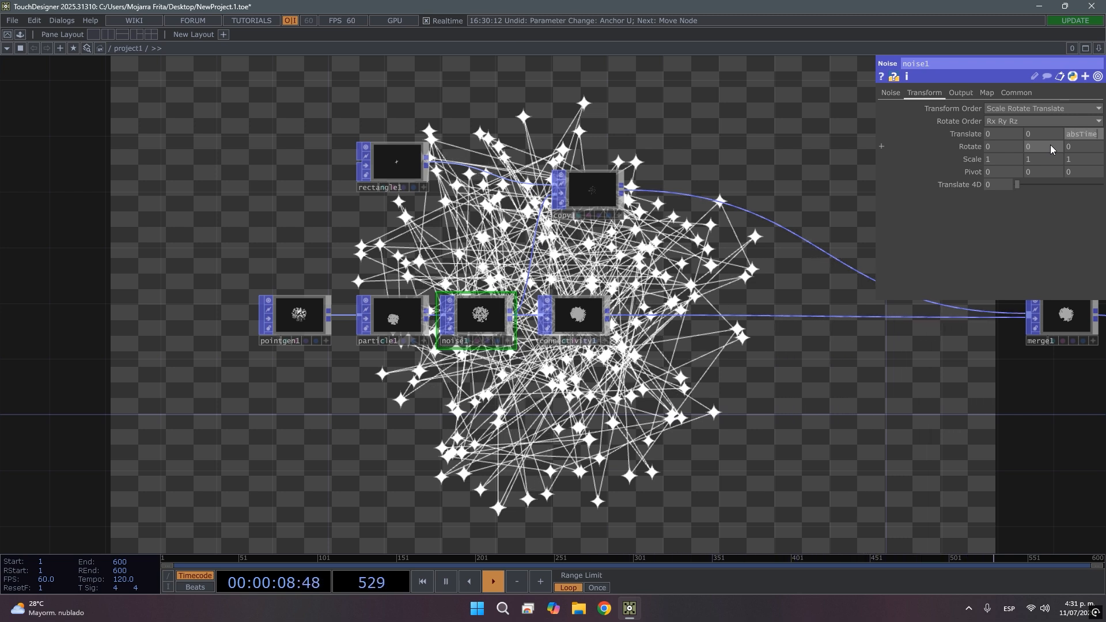
pyautogui.write('.sea')
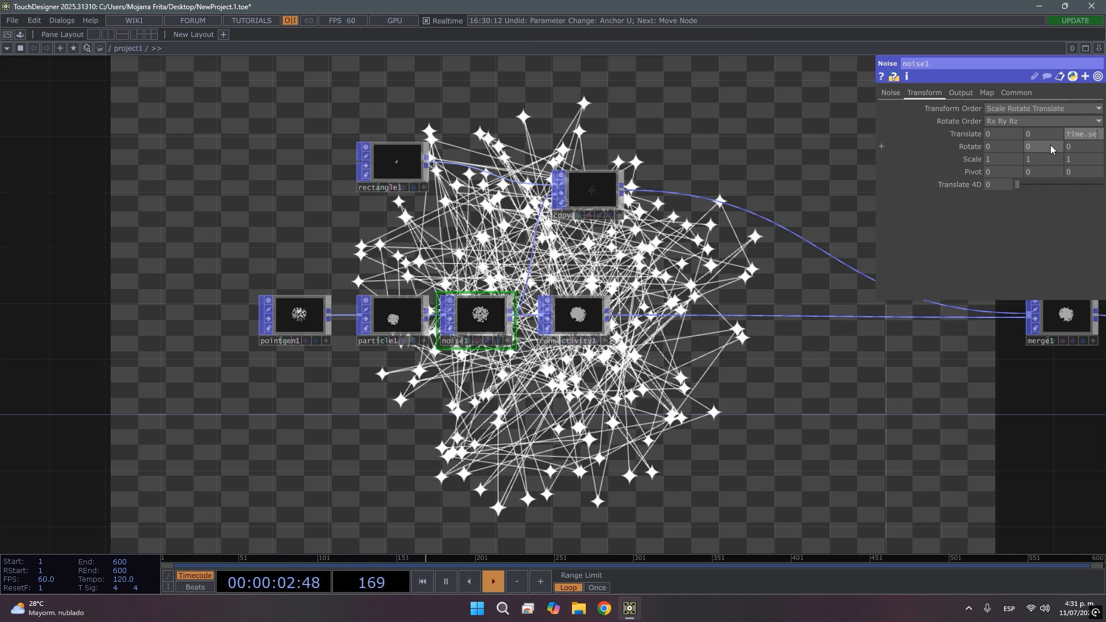
pyautogui.press('Left')
pyautogui.press('Left')
pyautogui.press('BackSpace')
pyautogui.write('n')
pyautogui.press('Return')
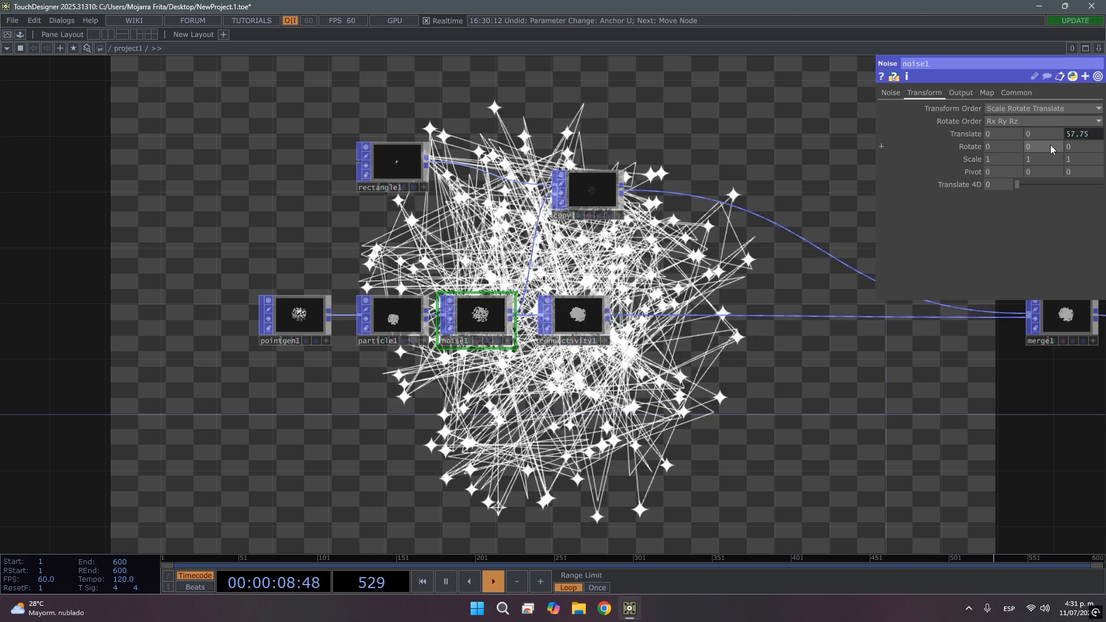
# Insert a Line Break POP into the wire between the Connectivity POP and the Merge POP.
pyautogui.moveTo(511, 422); pyautogui.dragTo(233, 367)
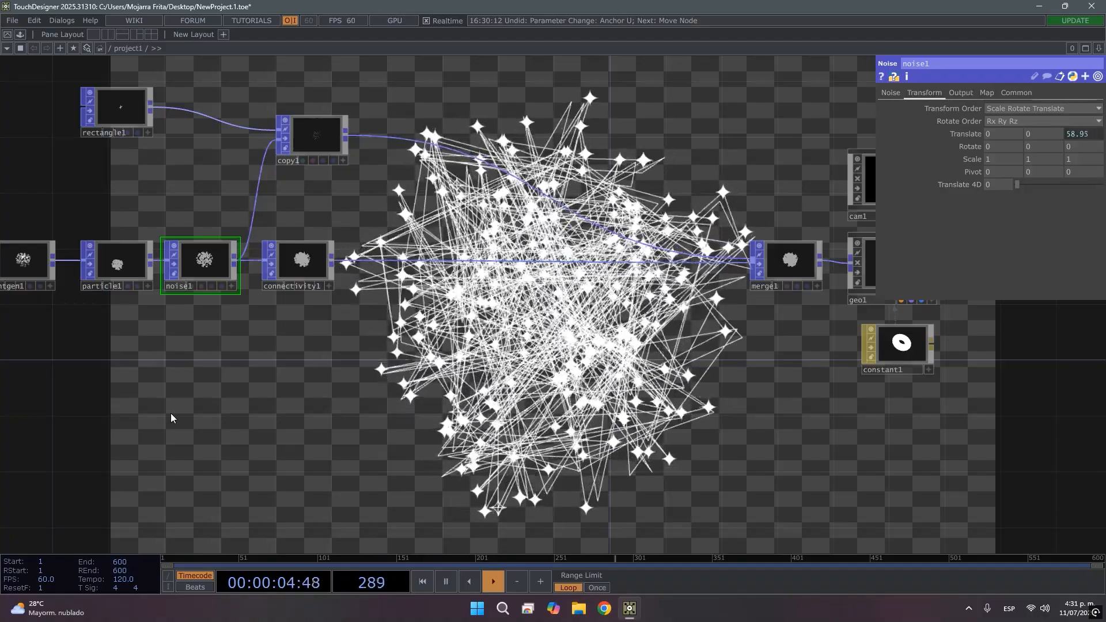
pyautogui.moveTo(242, 407); pyautogui.dragTo(214, 417)
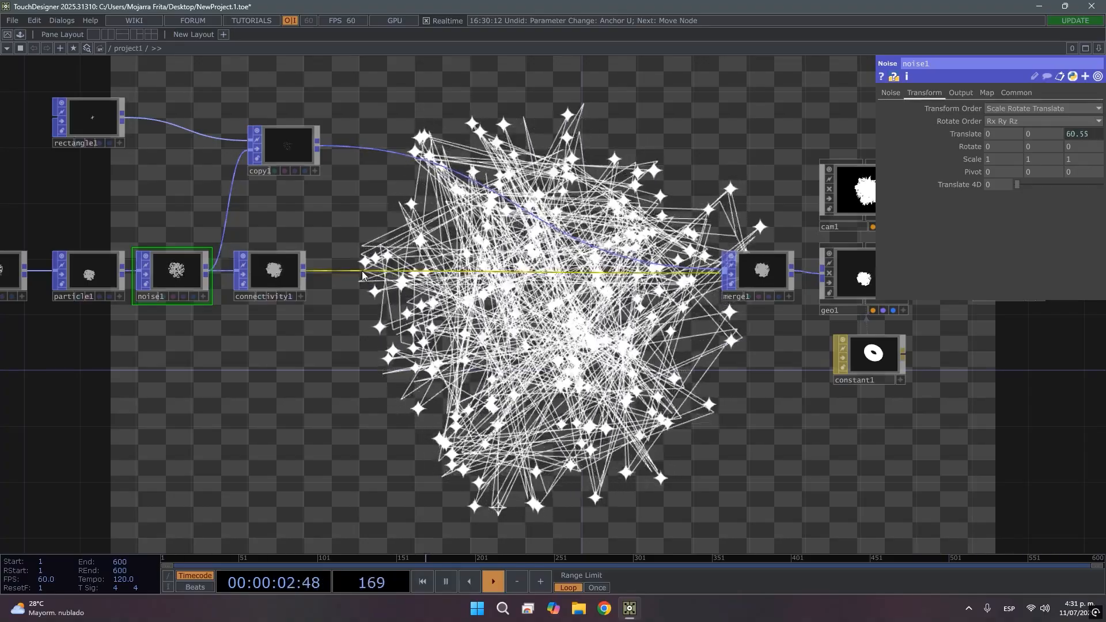
pyautogui.rightClick(383, 257)
pyautogui.click(383, 257)
pyautogui.write('line')
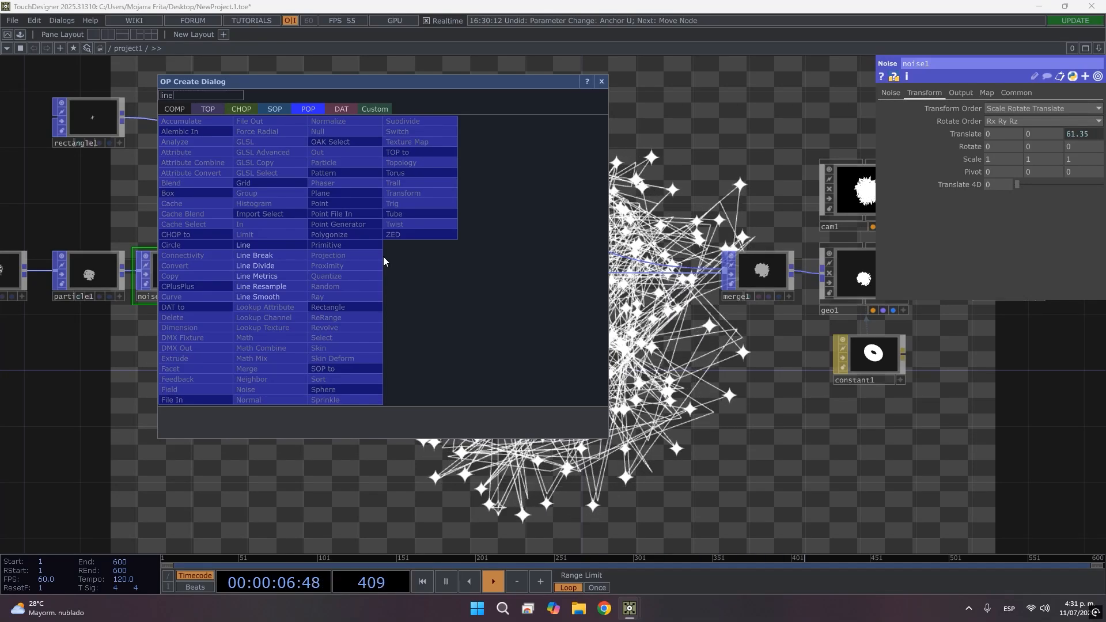
pyautogui.click(288, 256)
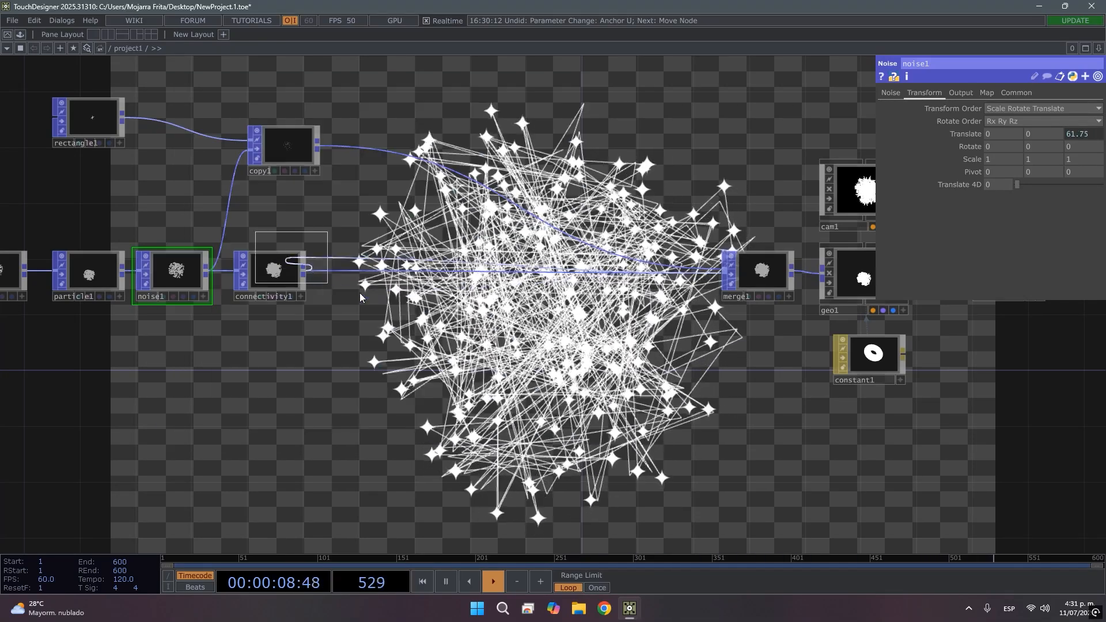
pyautogui.click(342, 279)
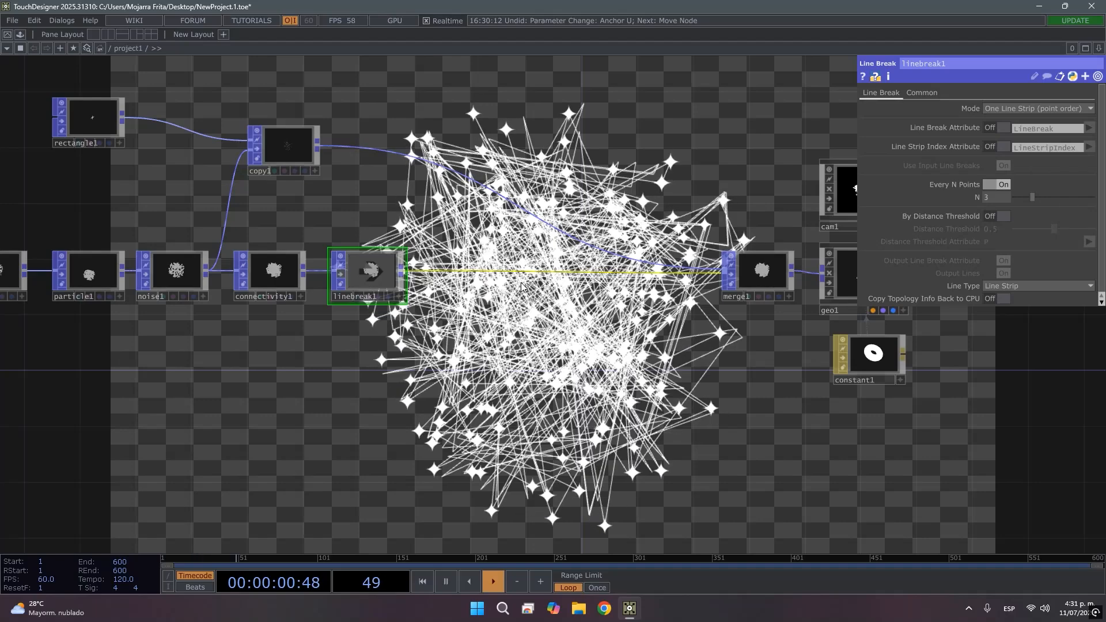
# Insert a Line Smooth POP into the wire between the Line Break POP and the Merge POP.
pyautogui.rightClick(481, 277)
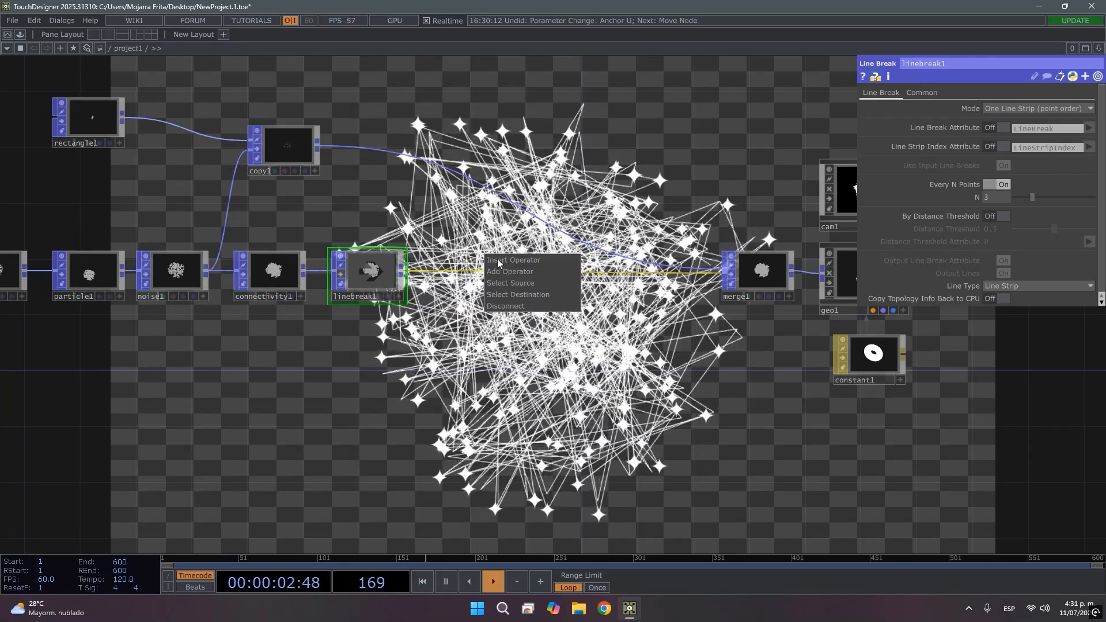
pyautogui.click(498, 258)
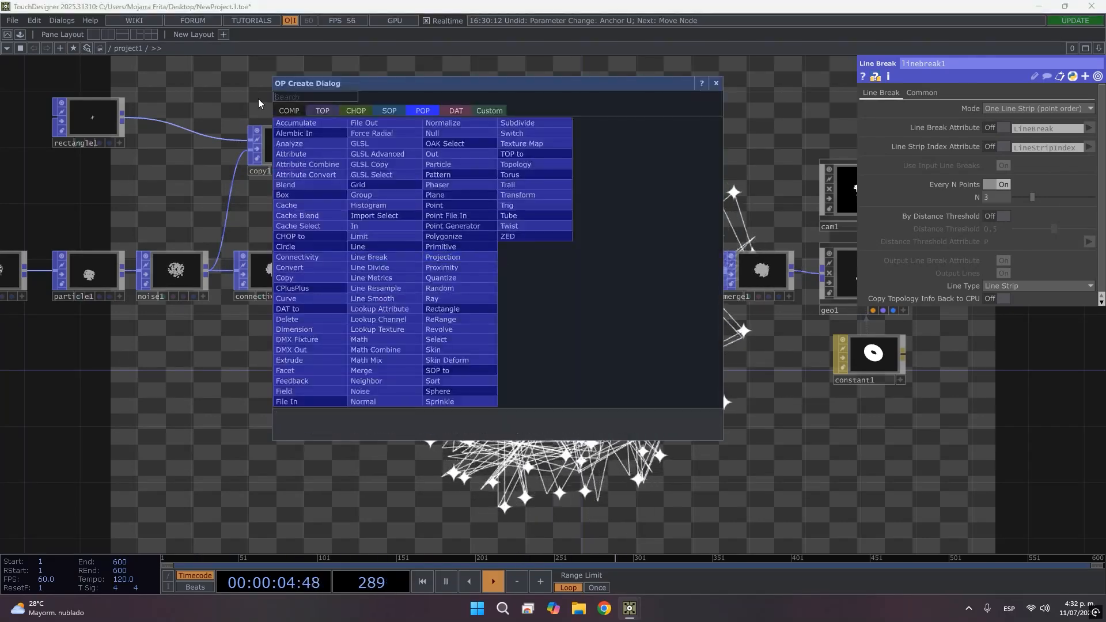
pyautogui.write('line')
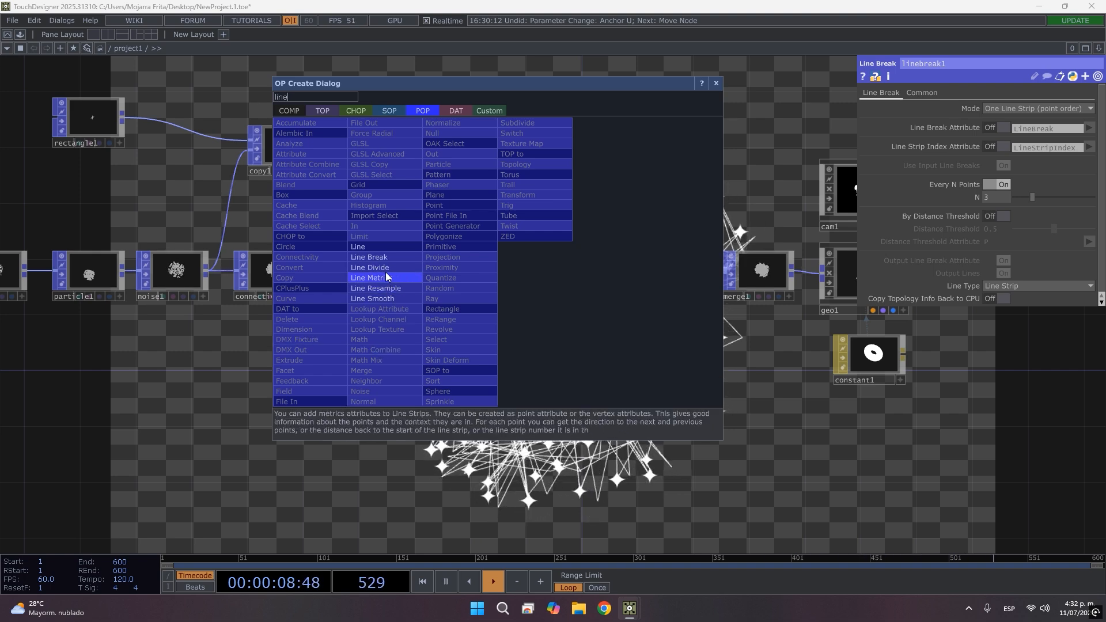
pyautogui.click(390, 298)
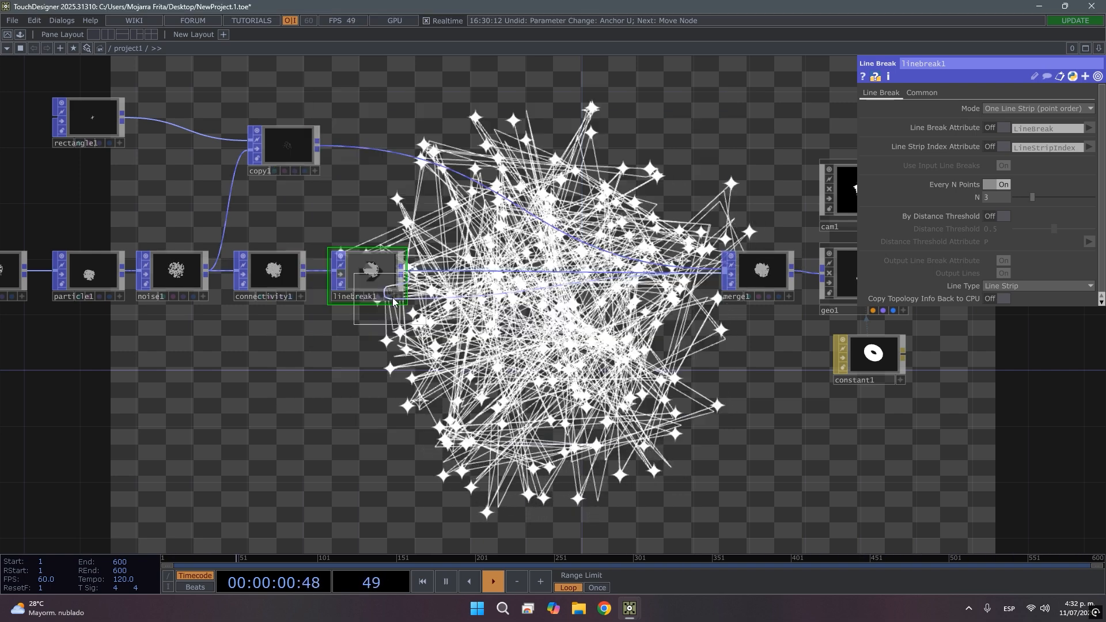
pyautogui.click(451, 272)
# Resample the Line Smooth POP by curvature with min distance 0.01, max distance 0.5 and min max bias -0.17.
pyautogui.moveTo(518, 324); pyautogui.dragTo(436, 305)
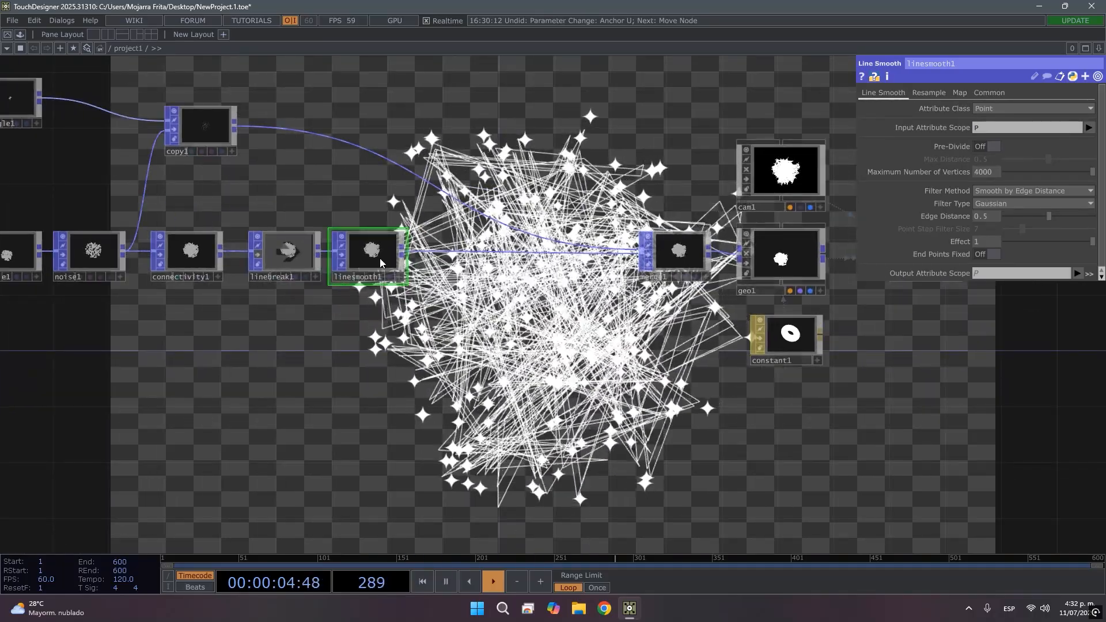
pyautogui.click(928, 93)
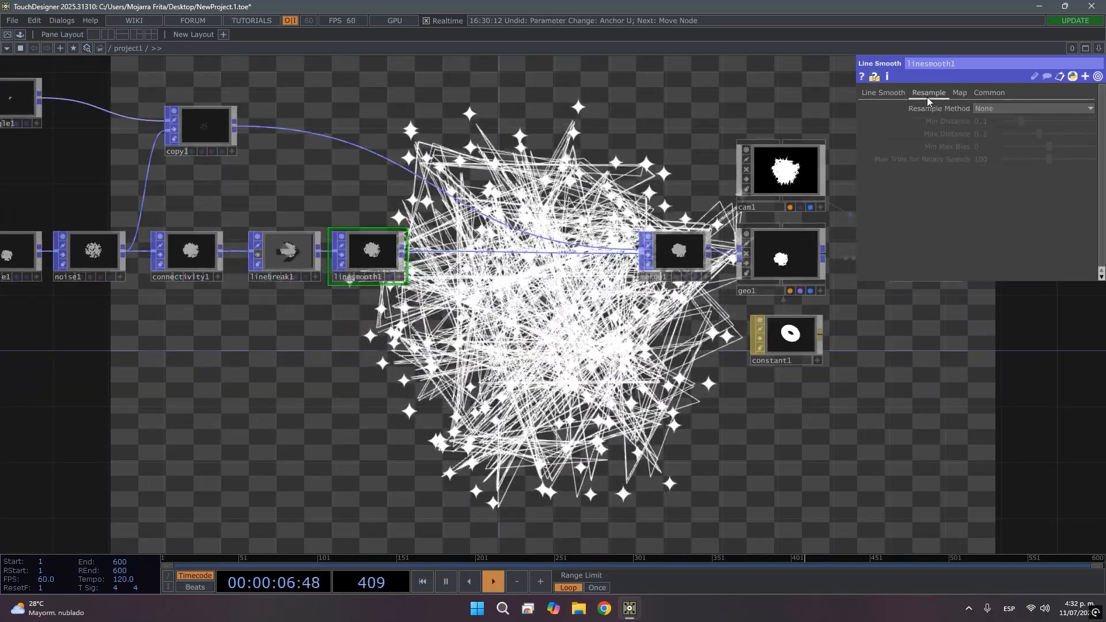
pyautogui.click(984, 110)
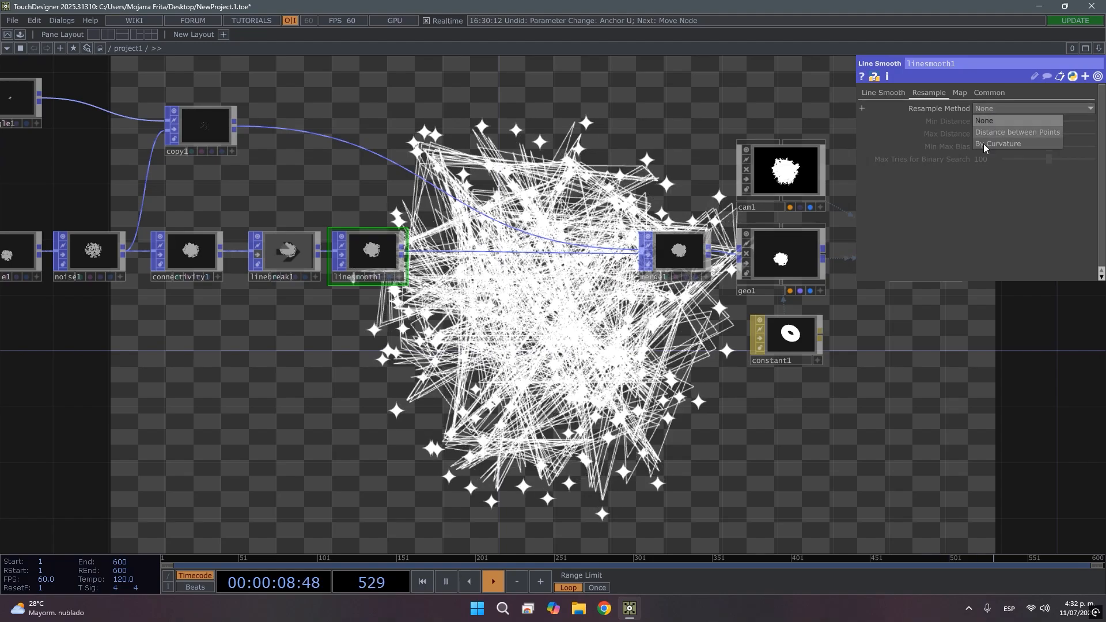
pyautogui.click(987, 143)
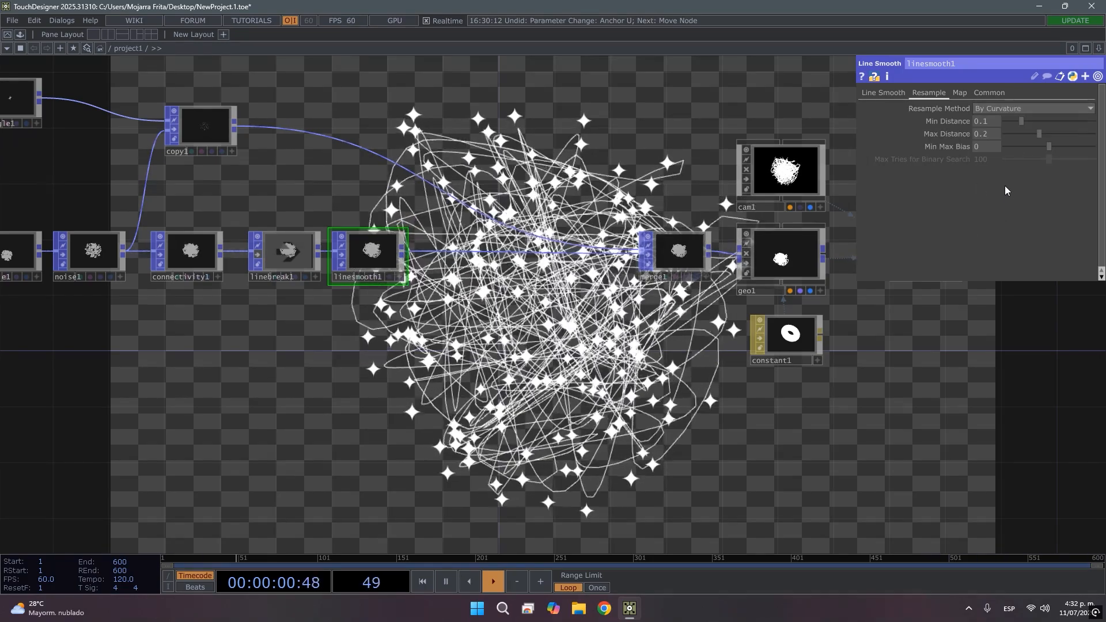
pyautogui.moveTo(1021, 121); pyautogui.dragTo(1046, 158)
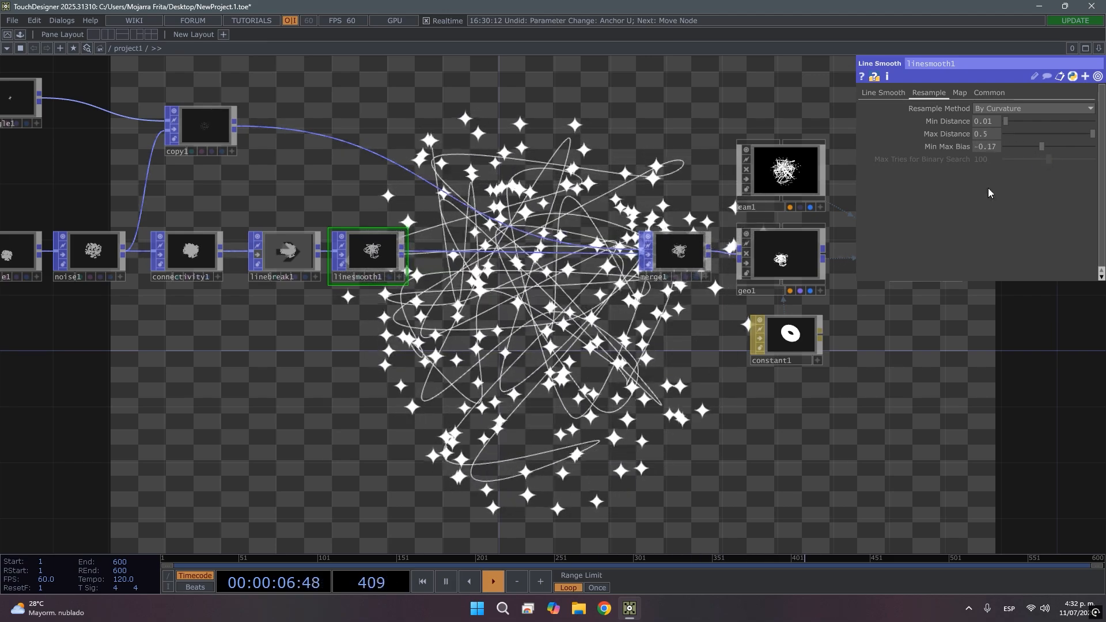
# Insert a Line Divide POP into the wire between the Line Smooth POP and the Merge POP.
pyautogui.moveTo(496, 480); pyautogui.dragTo(487, 414)
pyautogui.moveTo(486, 414); pyautogui.dragTo(455, 392, button='middle')
pyautogui.moveTo(708, 414); pyautogui.dragTo(605, 472)
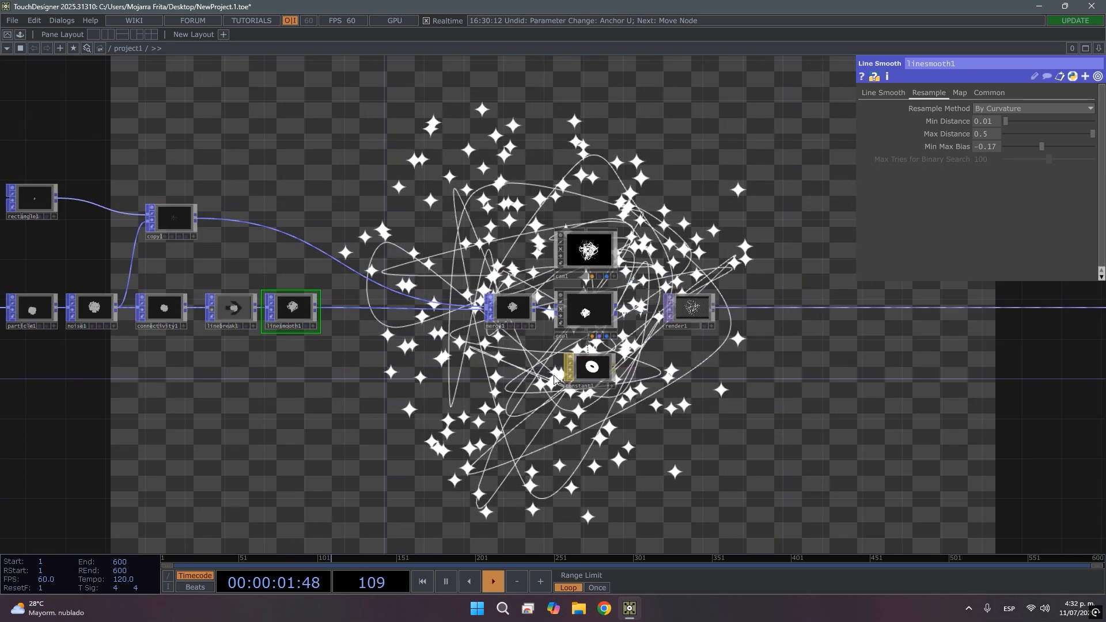
pyautogui.rightClick(355, 306)
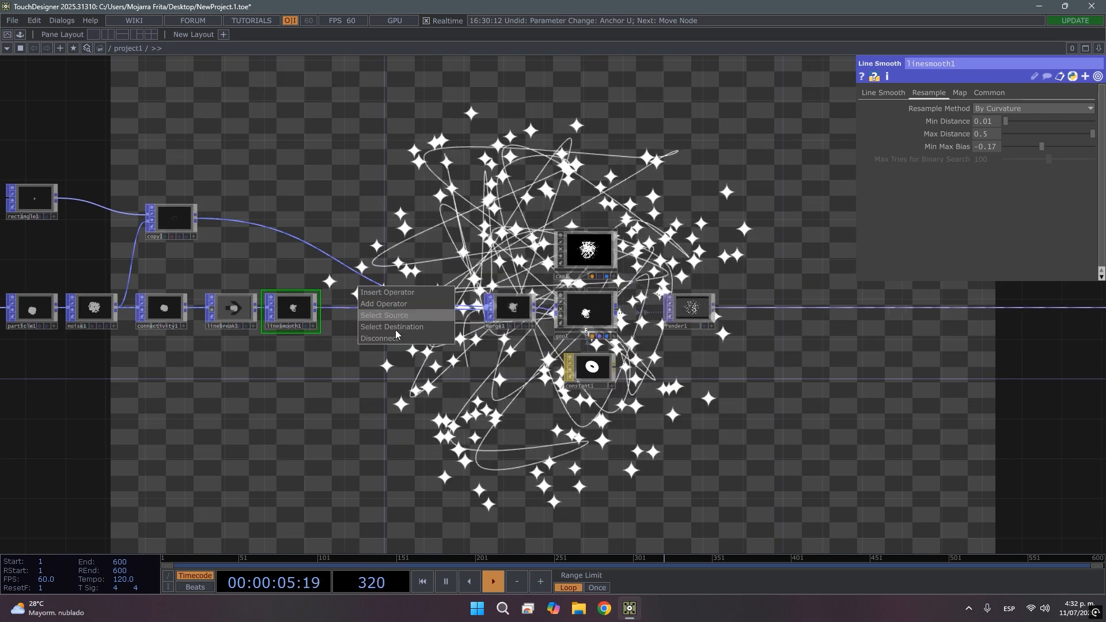
pyautogui.click(408, 290)
pyautogui.click(322, 307)
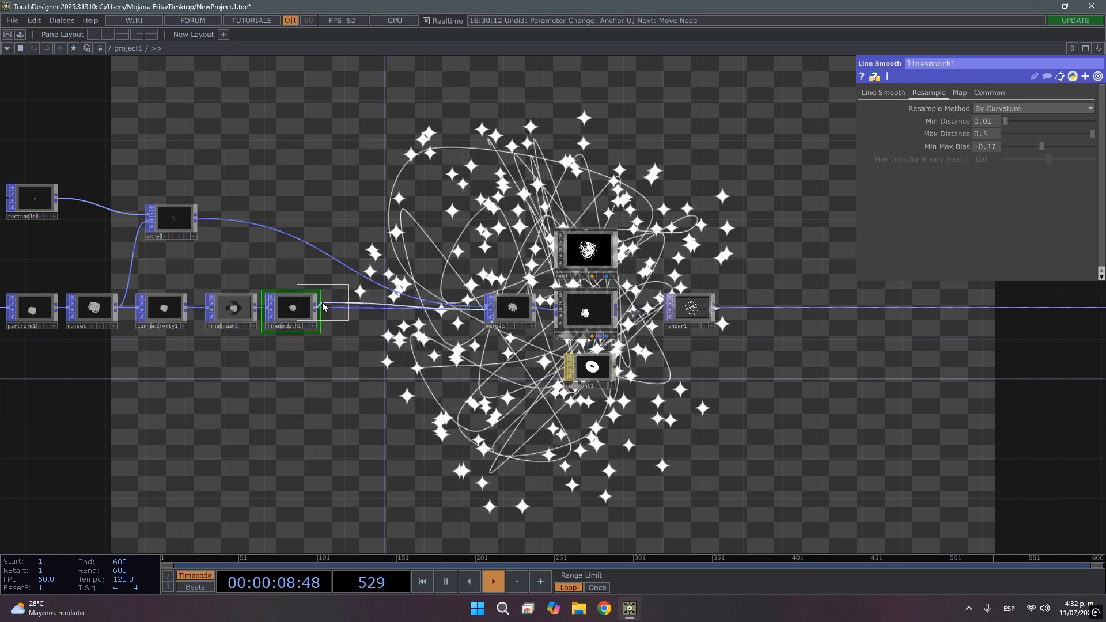
pyautogui.click(355, 314)
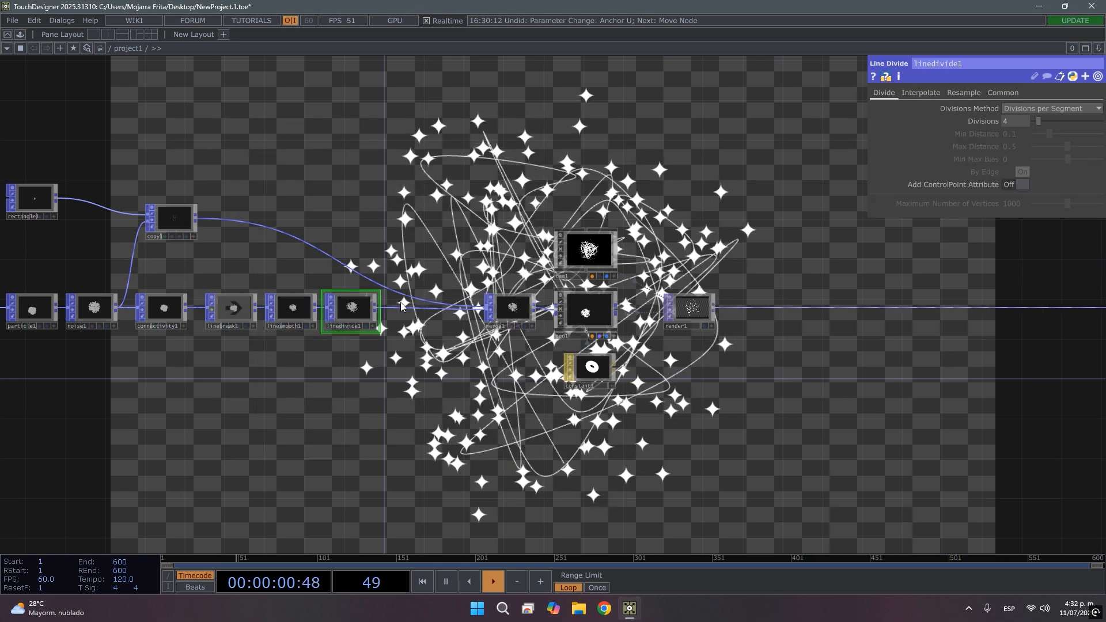
# Move the Render TOP and the camera, geometry and constant material nodes farther away from the Merge POP to make room.
pyautogui.moveTo(395, 365); pyautogui.dragTo(372, 370)
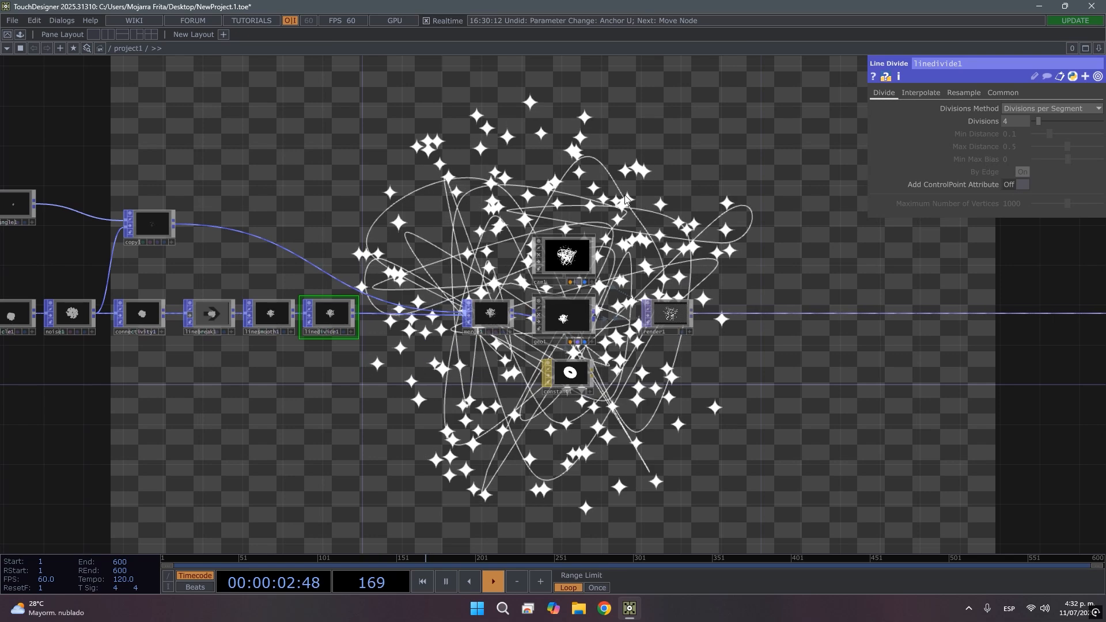
pyautogui.moveTo(642, 368); pyautogui.dragTo(500, 366)
pyautogui.moveTo(526, 319); pyautogui.dragTo(772, 311)
pyautogui.moveTo(507, 163)
pyautogui.mouseDown()
pyautogui.moveTo(502, 243)
pyautogui.moveTo(515, 157)
pyautogui.mouseUp()
pyautogui.moveTo(512, 168); pyautogui.dragTo(417, 425, button='right')
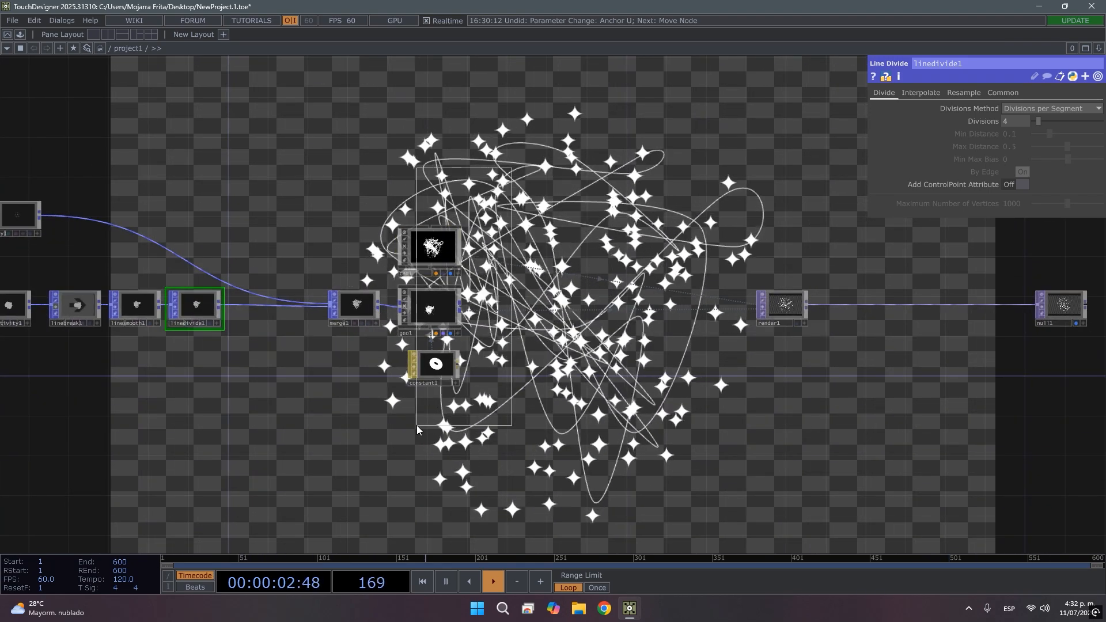
pyautogui.moveTo(434, 297); pyautogui.dragTo(713, 297)
# Move the Line Divide POP between the Merge POP and the geometry, and delete it.
pyautogui.moveTo(353, 379); pyautogui.dragTo(522, 389)
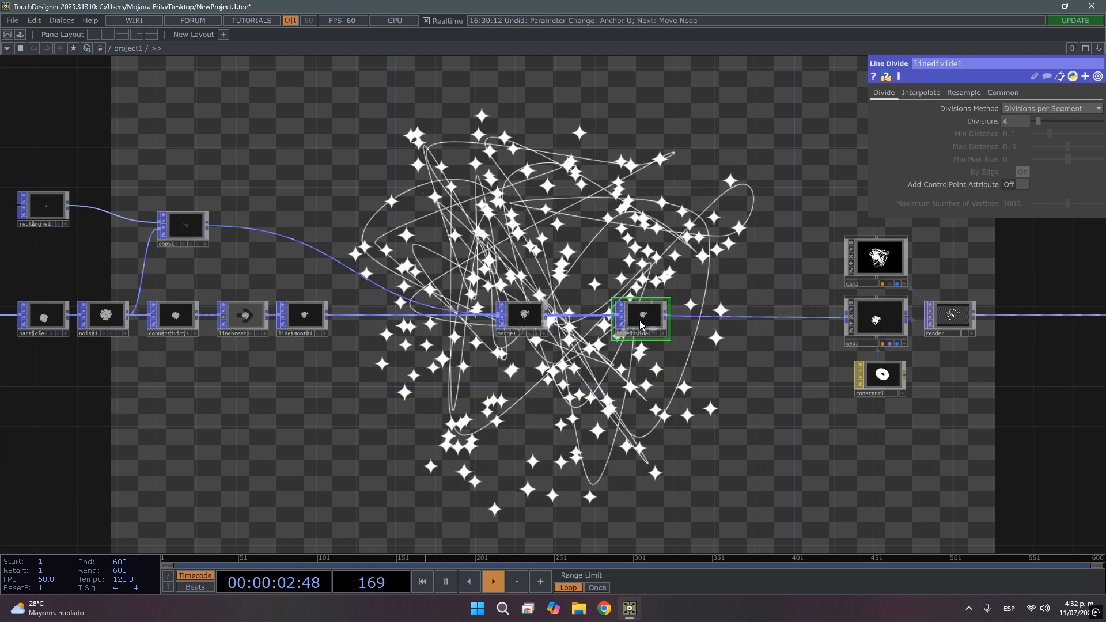
pyautogui.press('Delete')
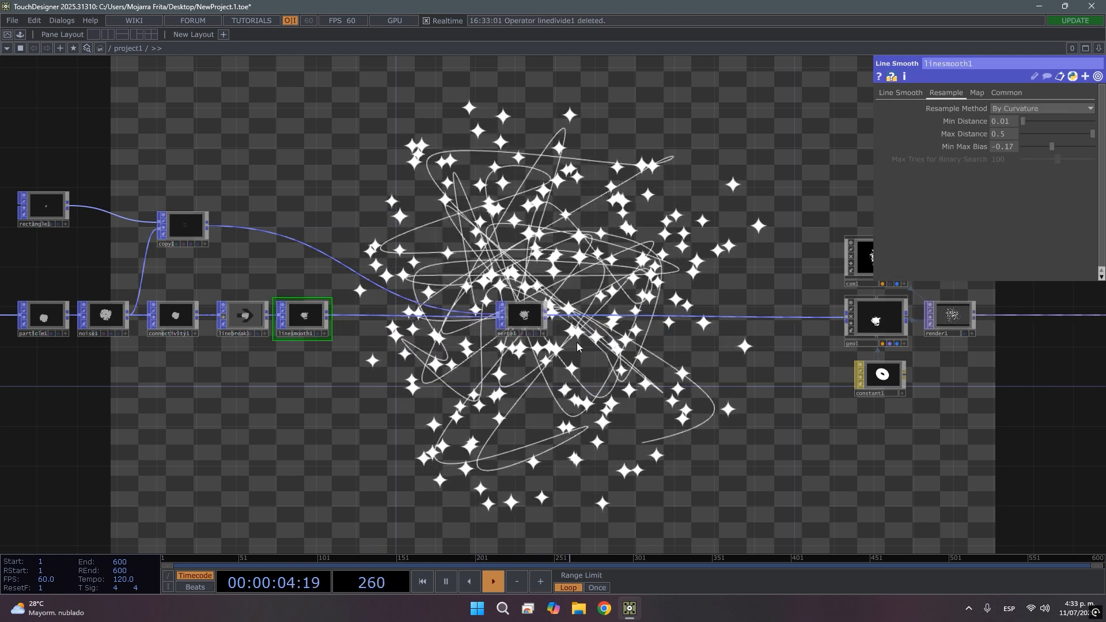
# Insert a new Line Divide POP into the wire between the Line Smooth POP and the Merge POP.
pyautogui.rightClick(344, 316)
pyautogui.click(364, 306)
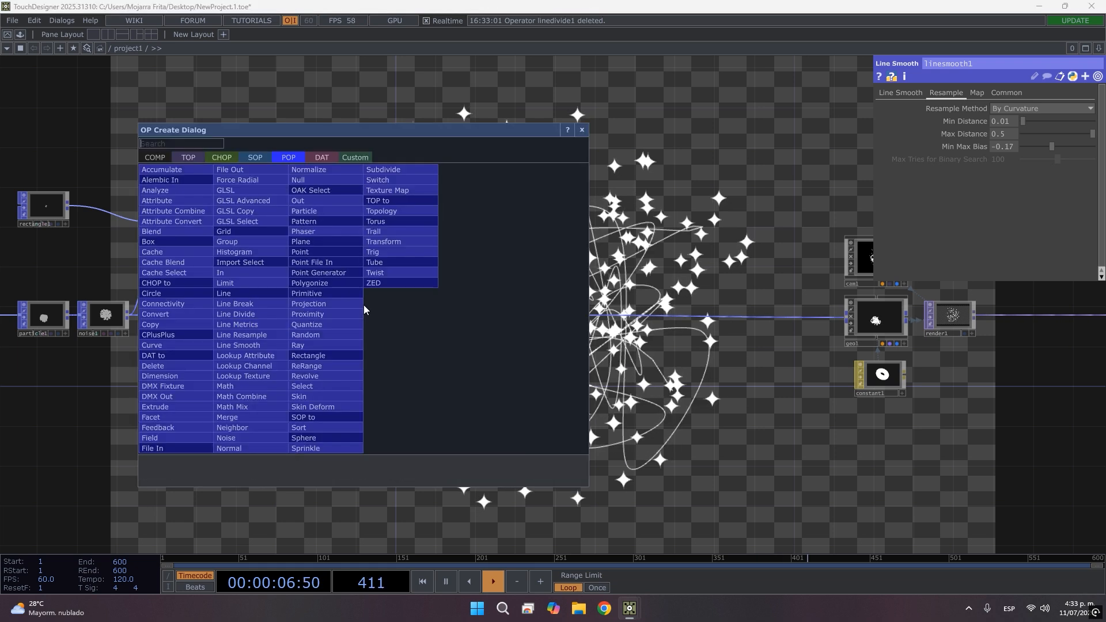
pyautogui.write('div')
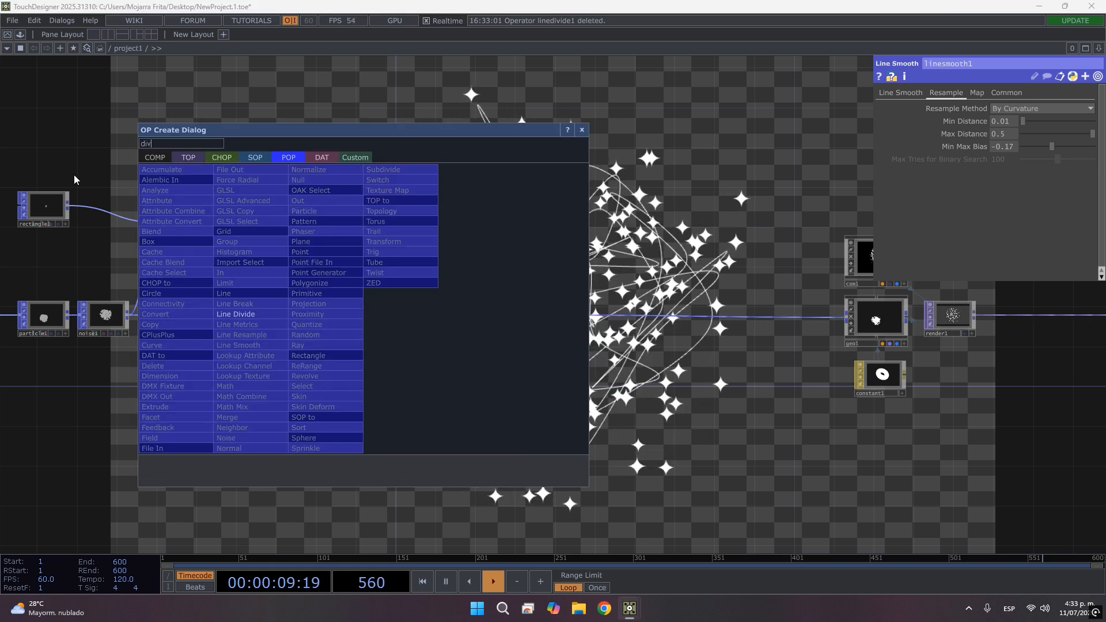
pyautogui.click(269, 314)
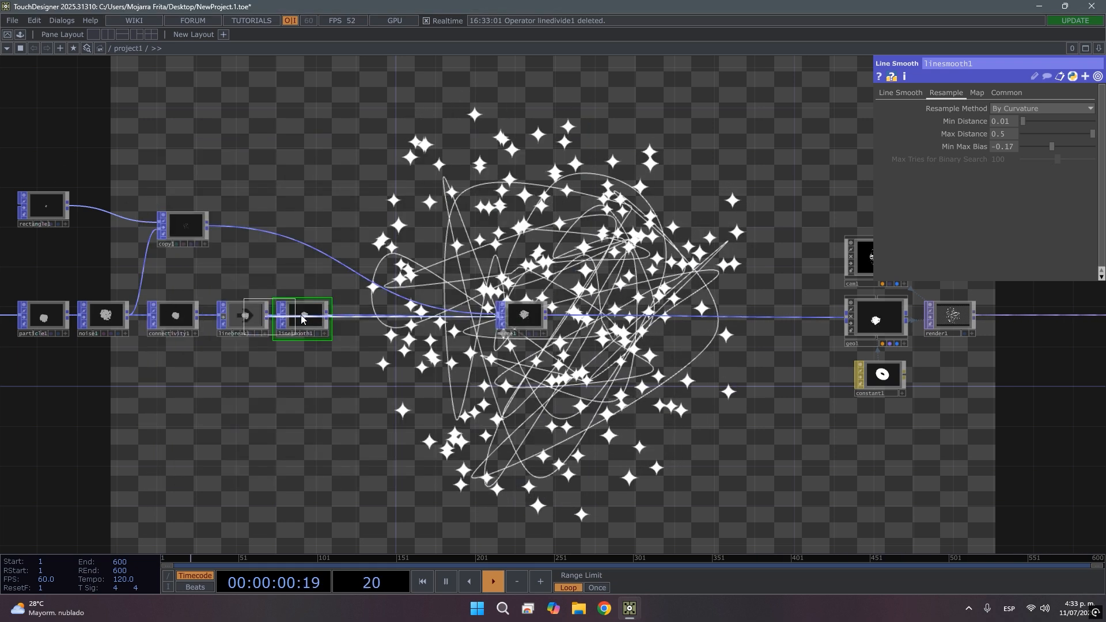
pyautogui.click(361, 323)
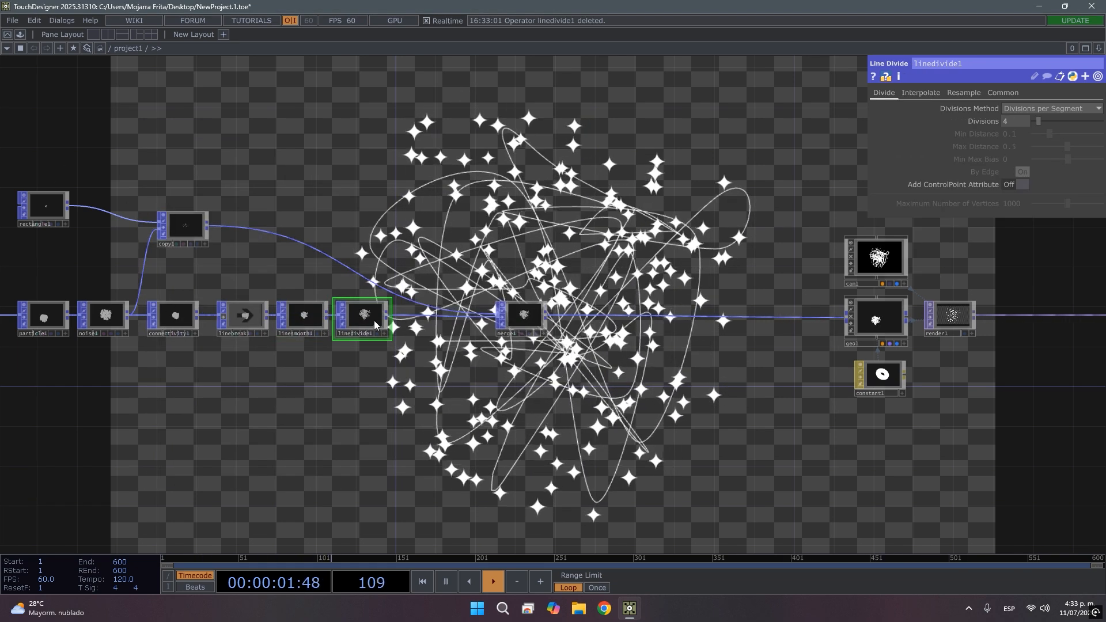
# Insert a second Noise POP into the wire between the Copy POP and the Merge POP and place it above the line chain.
pyautogui.rightClick(409, 325)
pyautogui.click(403, 324)
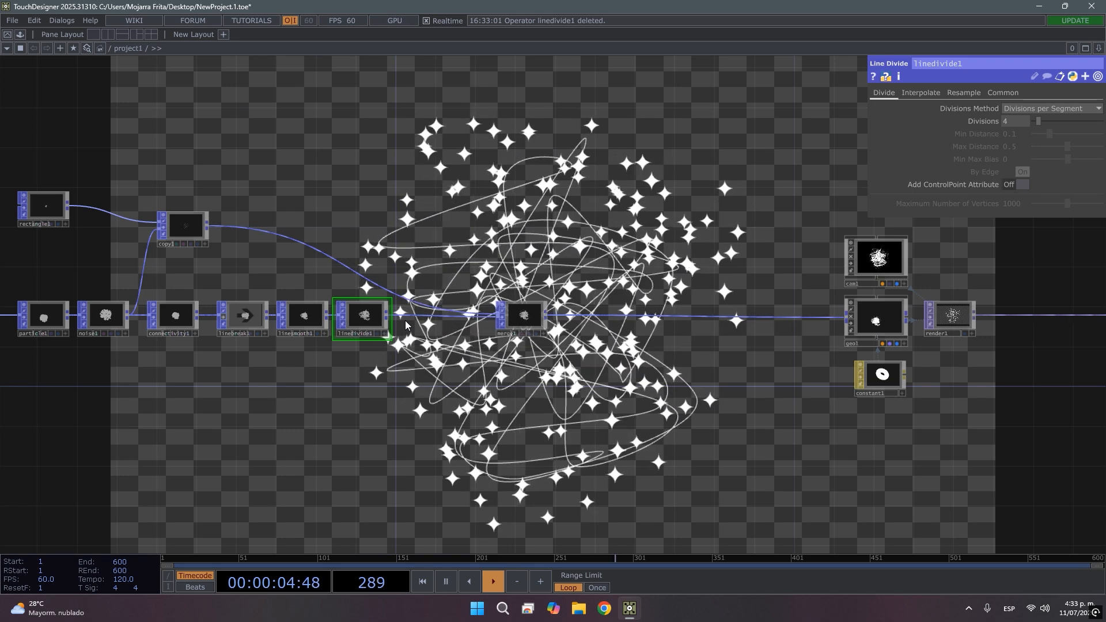
pyautogui.rightClick(409, 318)
pyautogui.click(421, 304)
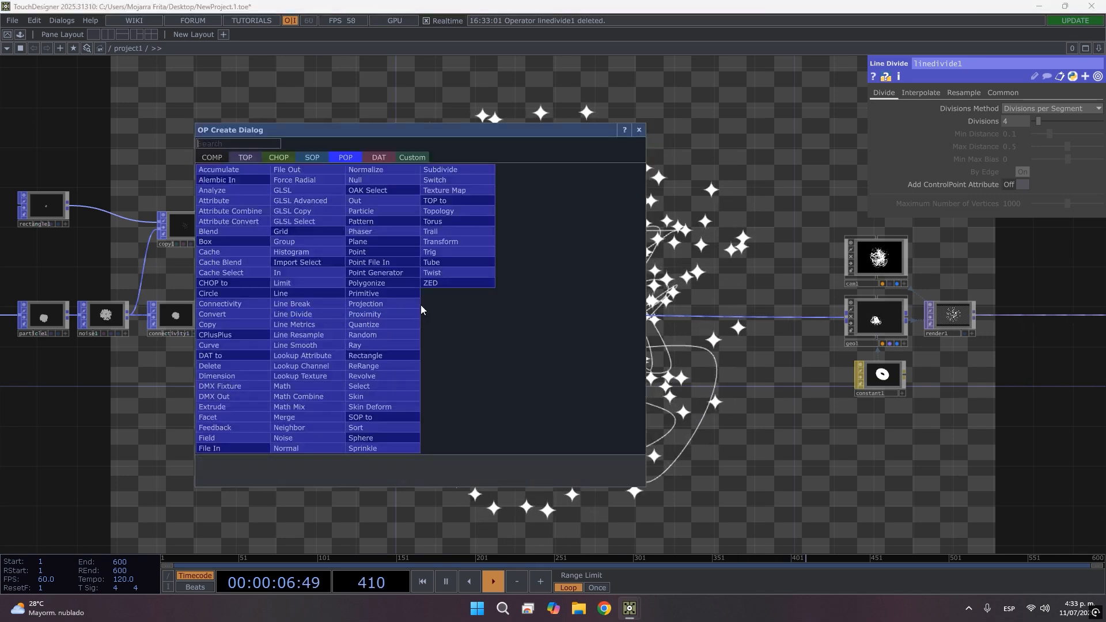
pyautogui.write('nois')
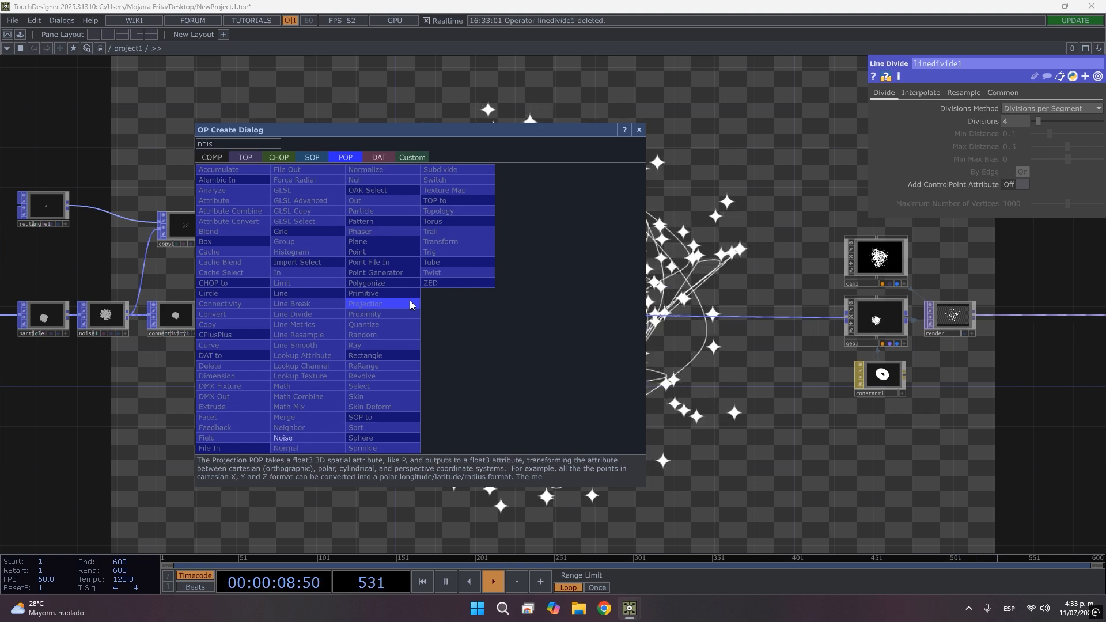
pyautogui.press('Return')
pyautogui.click(410, 299)
pyautogui.scroll(3, 409, 302)
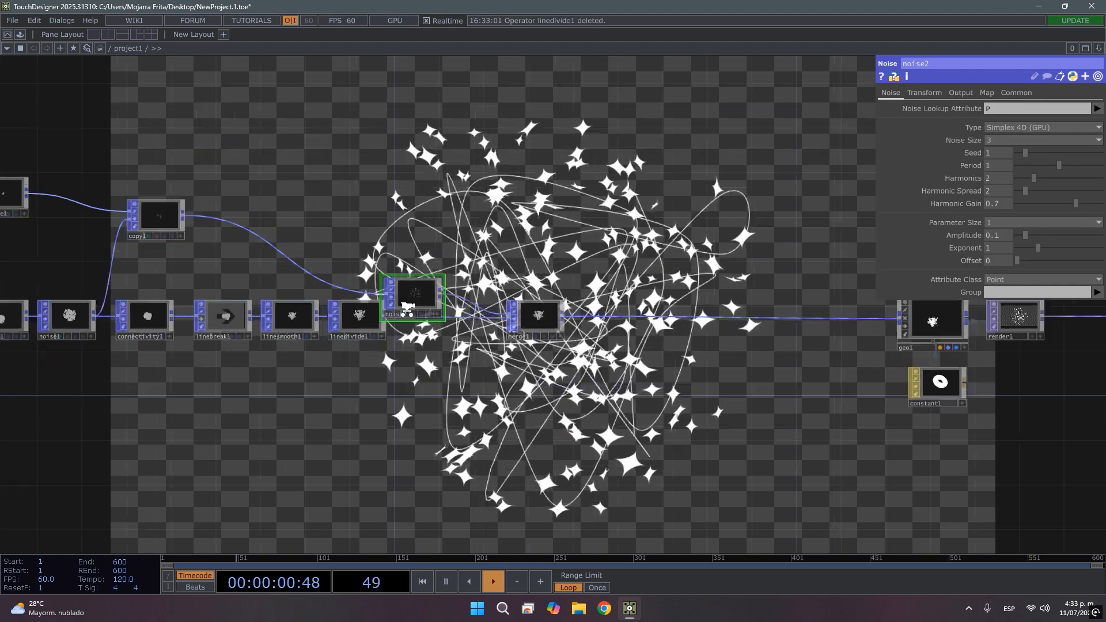
pyautogui.moveTo(409, 300); pyautogui.dragTo(414, 205)
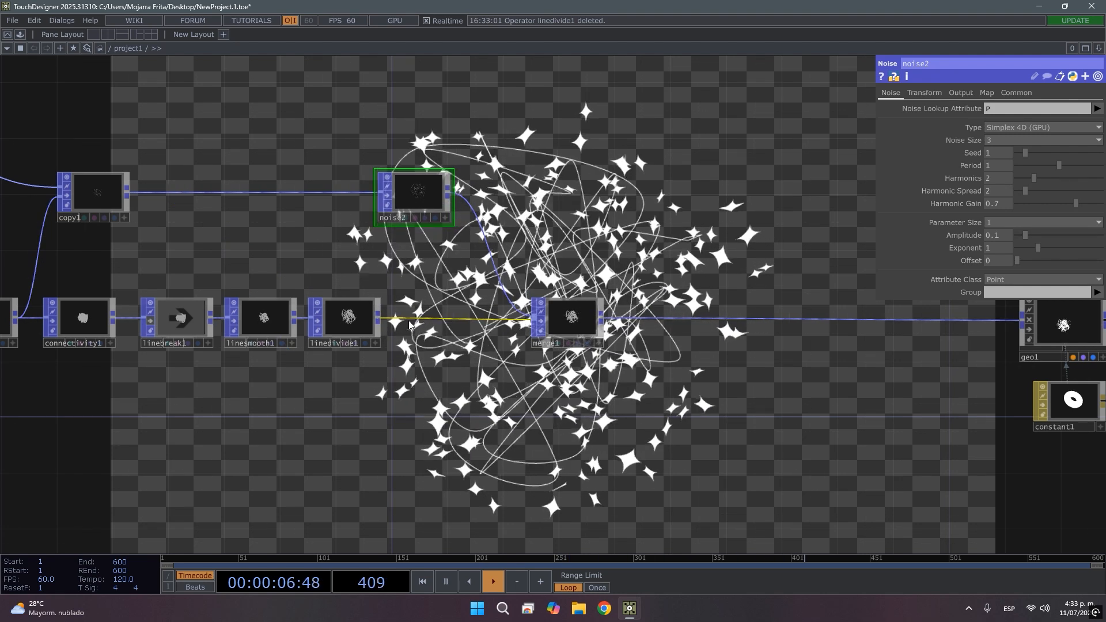
# Connect the Copy POP directly to the Merge POP and rewire the second Noise POP between the Line Divide and Merge POPs.
pyautogui.click(128, 191)
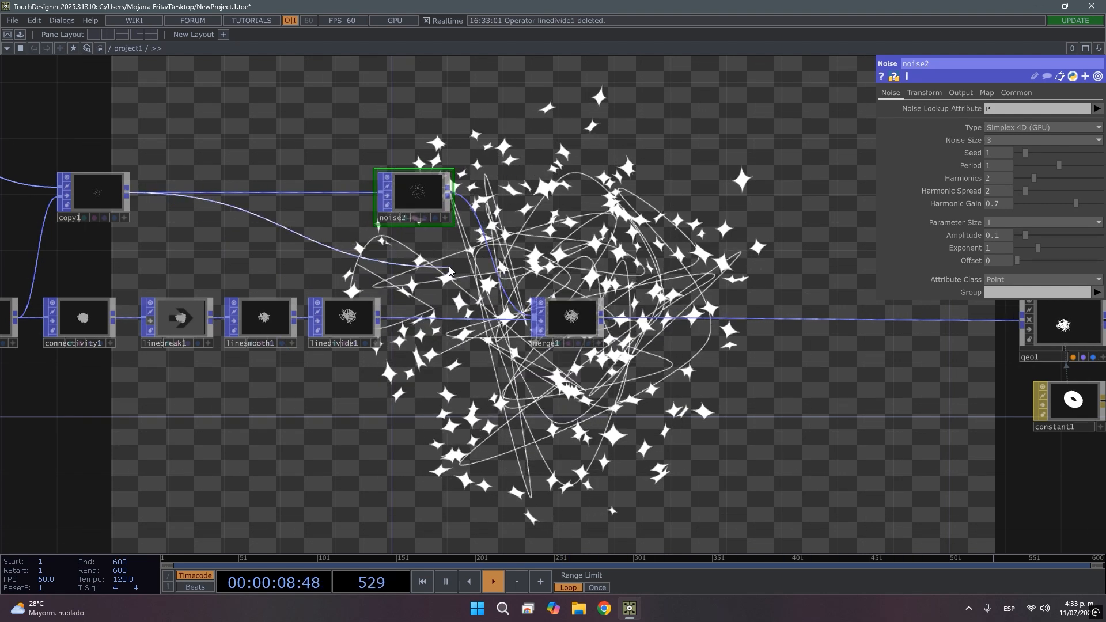
pyautogui.click(485, 246)
pyautogui.moveTo(436, 203)
pyautogui.mouseDown()
pyautogui.moveTo(477, 397)
pyautogui.moveTo(491, 398)
pyautogui.moveTo(437, 389)
pyautogui.moveTo(436, 400)
pyautogui.mouseUp()
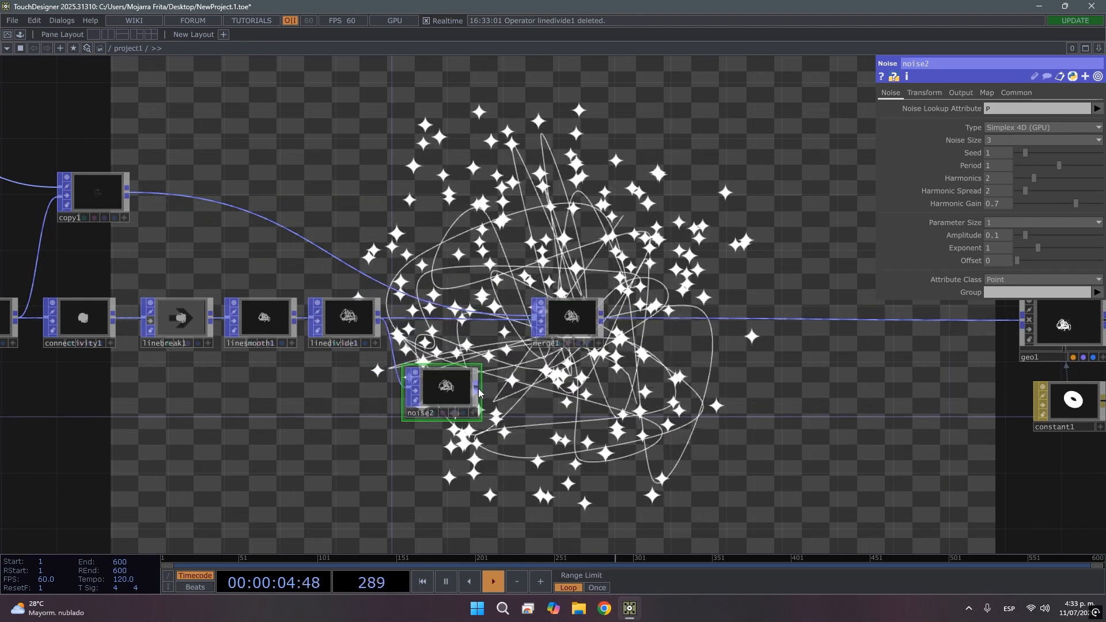
pyautogui.click(536, 322)
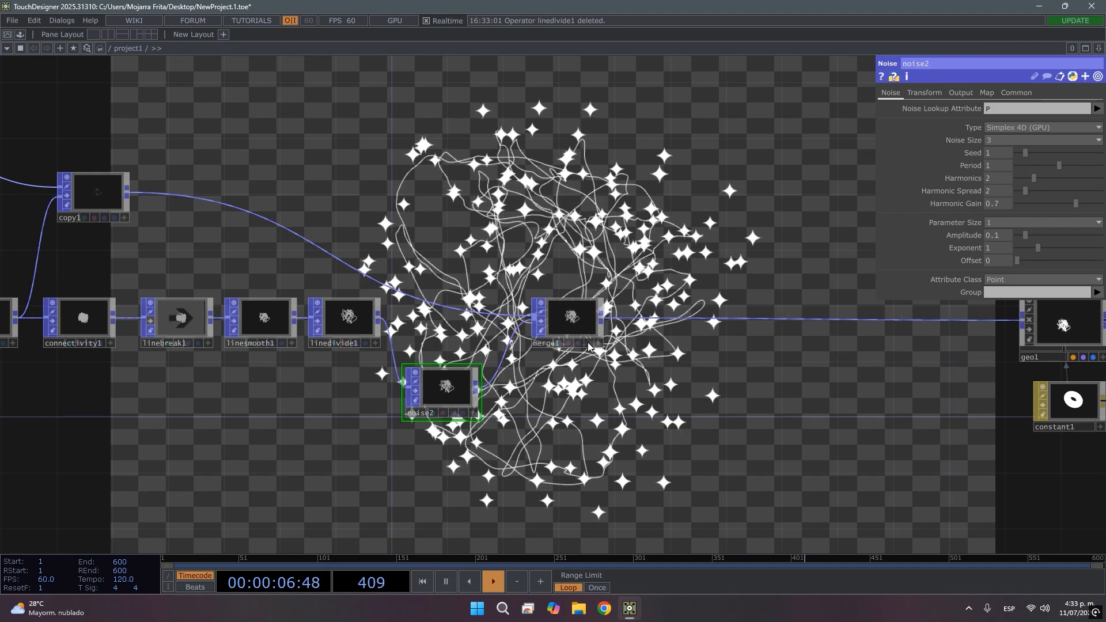
# Animate the second Noise POP's Y translation with the expression absTime.seconds * 0.2.
pyautogui.moveTo(478, 305); pyautogui.dragTo(582, 381)
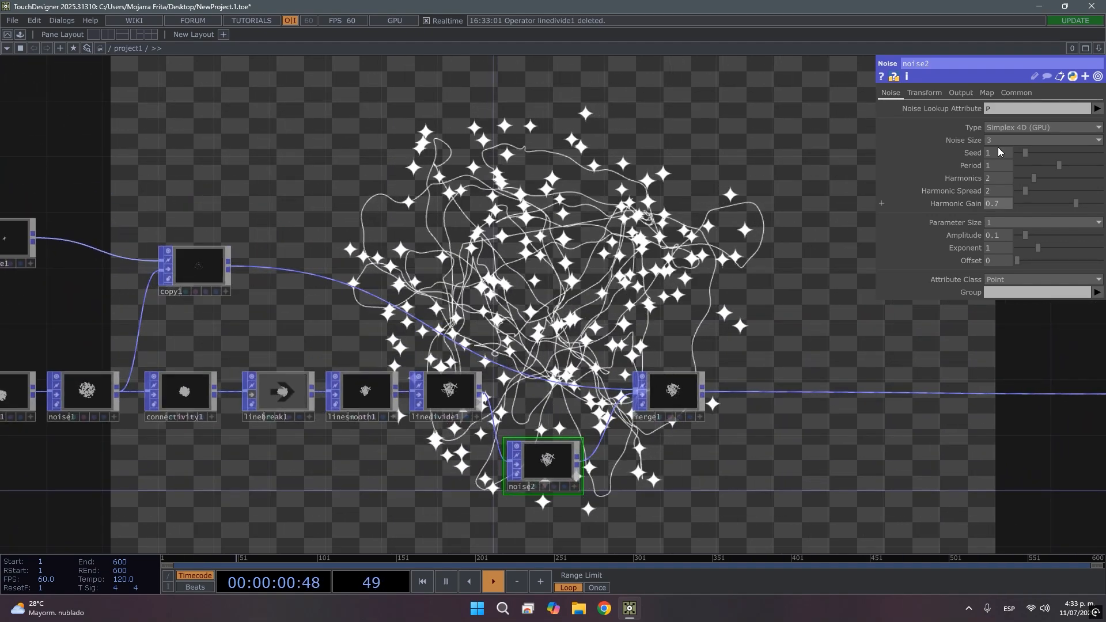
pyautogui.click(923, 92)
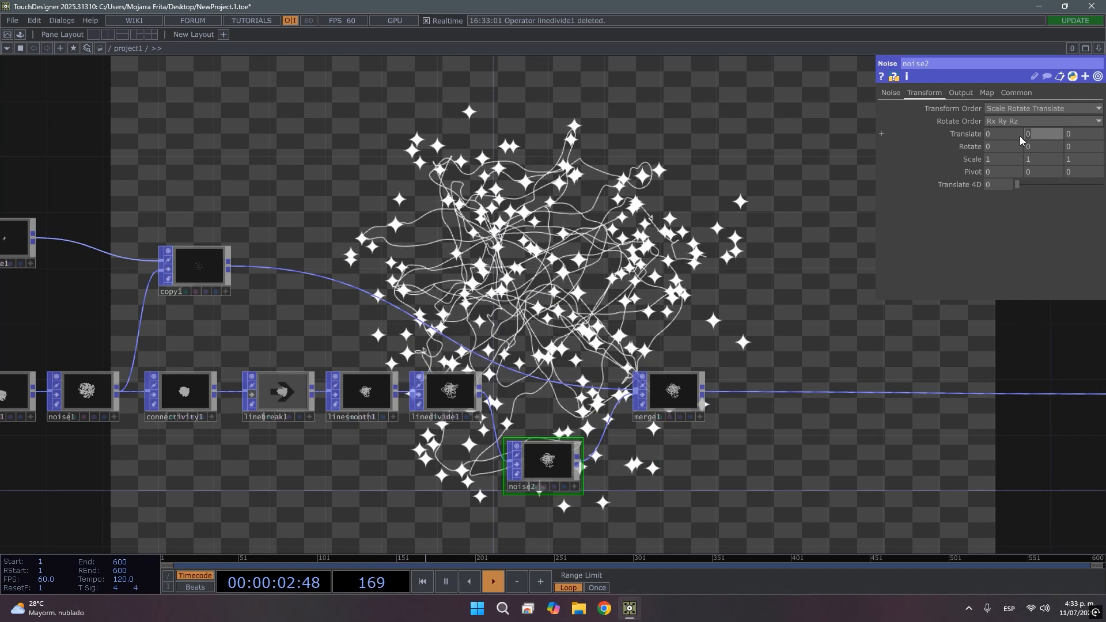
pyautogui.write('absTime.')
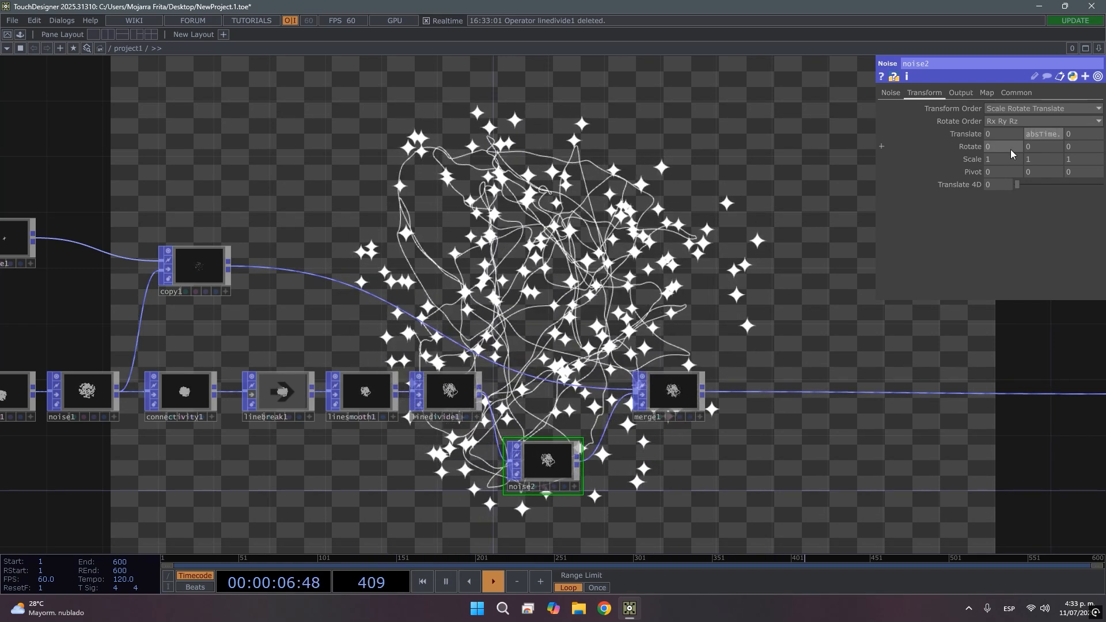
pyautogui.write('seconds')
pyautogui.press('Return')
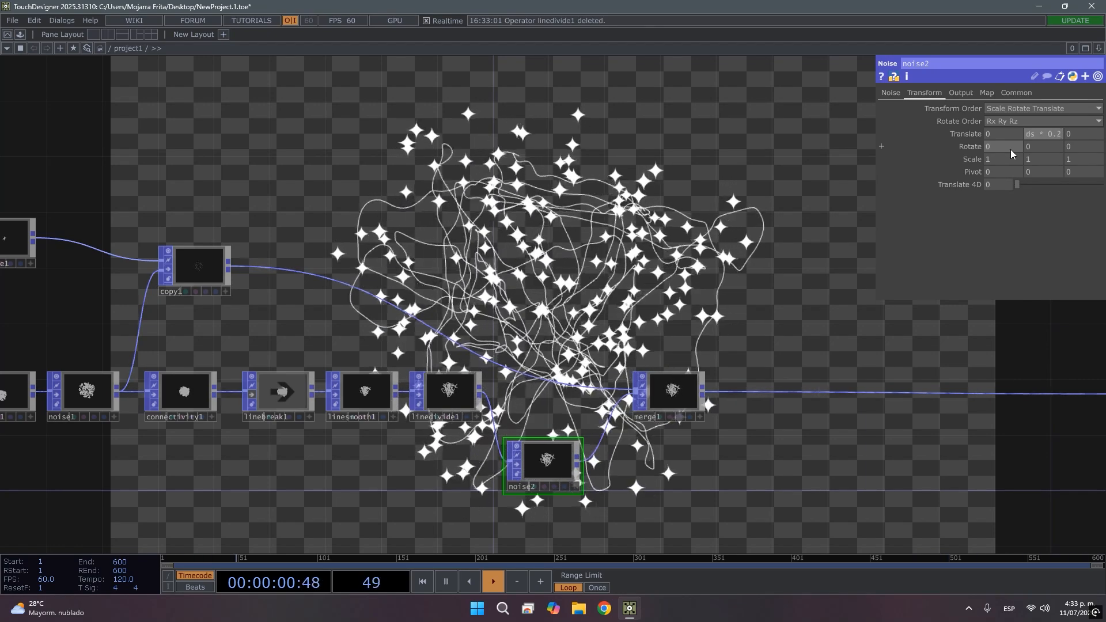
# Raise the second Noise POP's amplitude to 0.205 and its exponent to 1.6.
pyautogui.moveTo(377, 355); pyautogui.dragTo(352, 303)
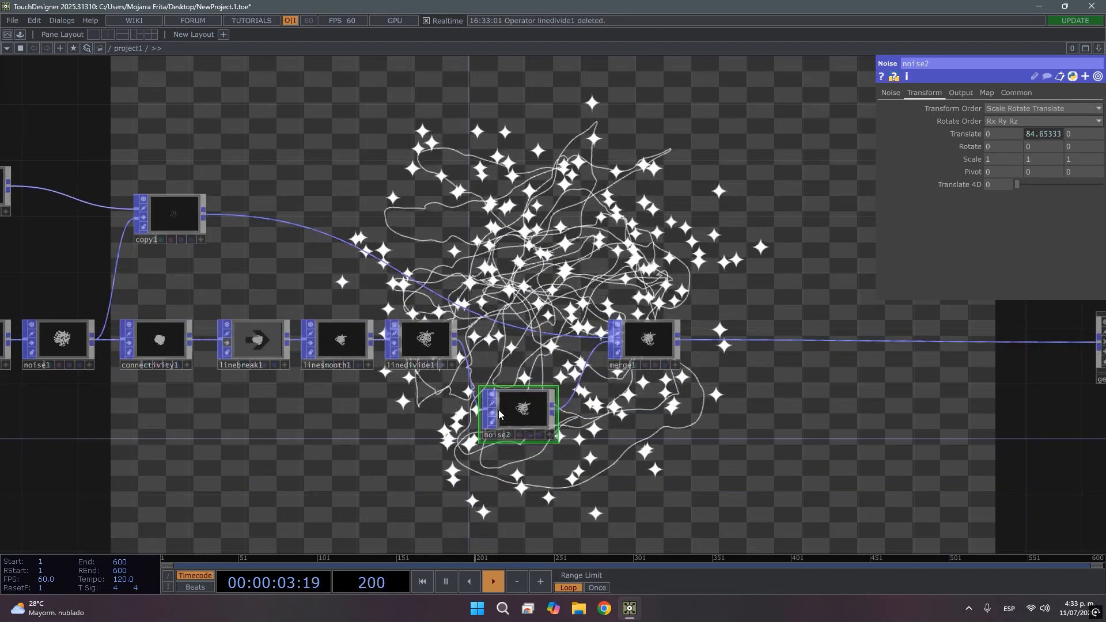
pyautogui.click(890, 92)
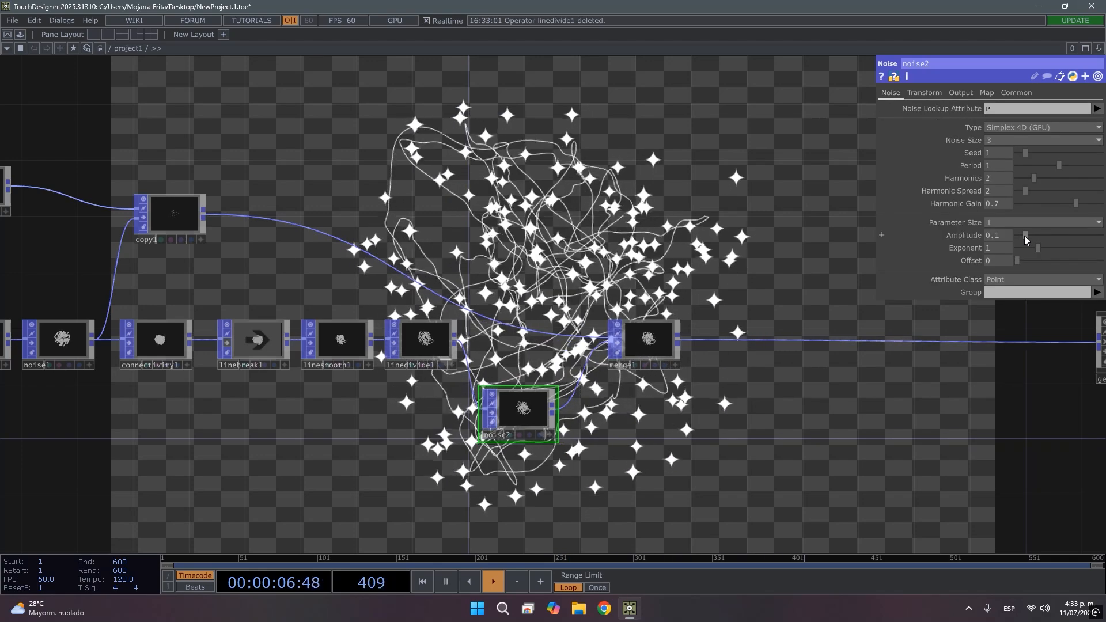
pyautogui.moveTo(1011, 236); pyautogui.dragTo(1049, 254)
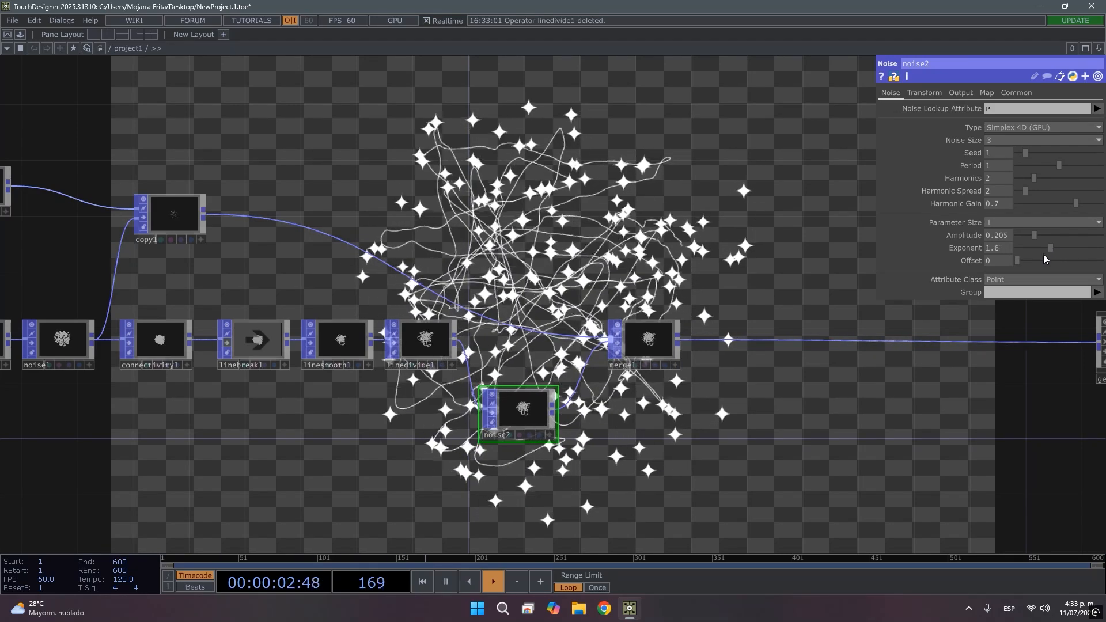
# Set the Particle POP's birth rate to 1.
pyautogui.moveTo(813, 461); pyautogui.dragTo(478, 379)
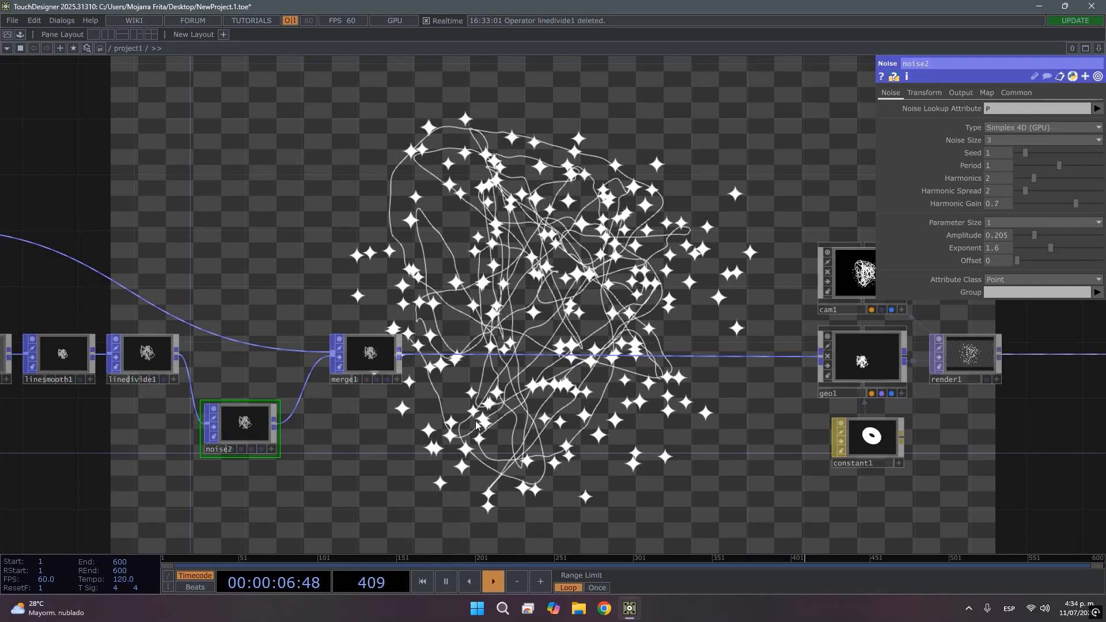
pyautogui.press('h')
pyautogui.moveTo(412, 291); pyautogui.dragTo(598, 255)
pyautogui.scroll(3, 260, 326)
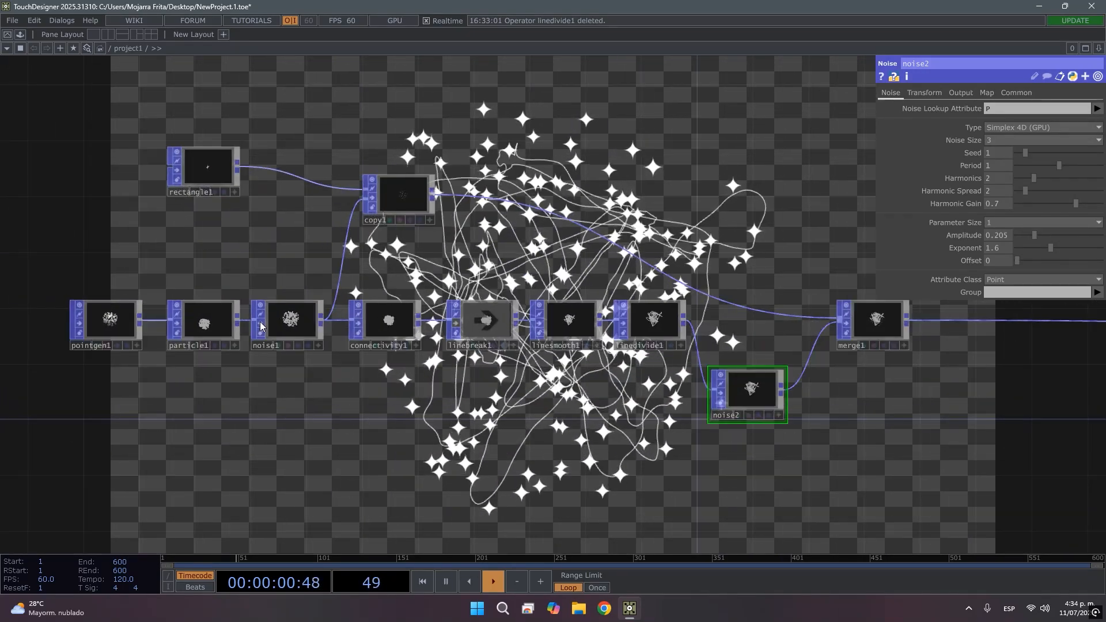
pyautogui.click(205, 321)
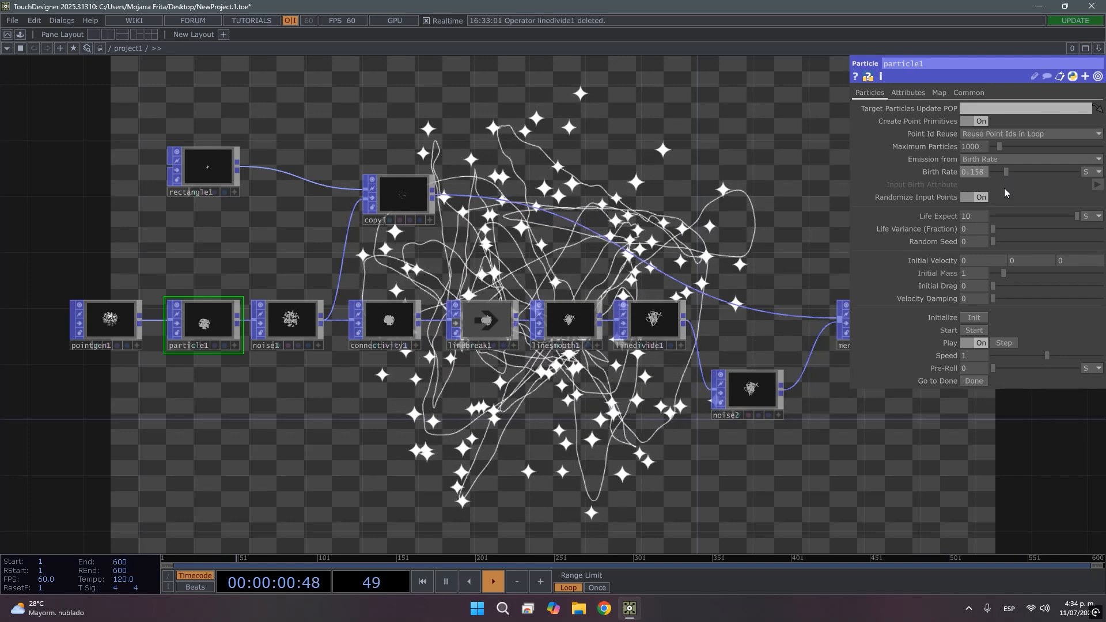
pyautogui.moveTo(1008, 174); pyautogui.dragTo(1083, 172)
# Insert a Field POP into the wire between the Merge POP and the Geometry COMP.
pyautogui.moveTo(652, 479); pyautogui.dragTo(223, 509)
pyautogui.moveTo(631, 436); pyautogui.dragTo(474, 424)
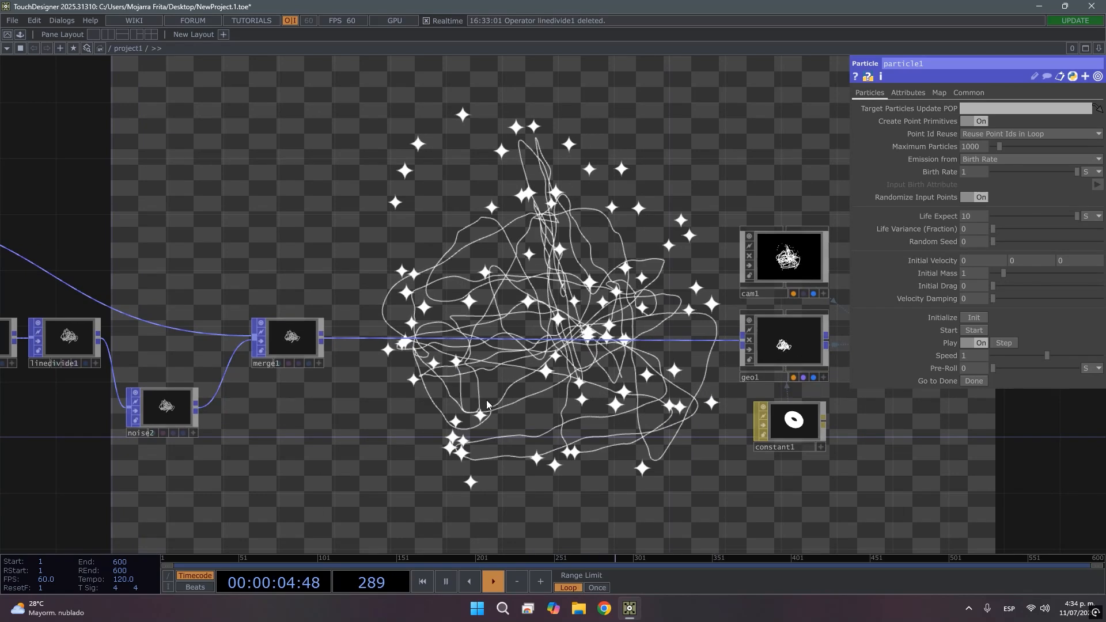
pyautogui.rightClick(395, 340)
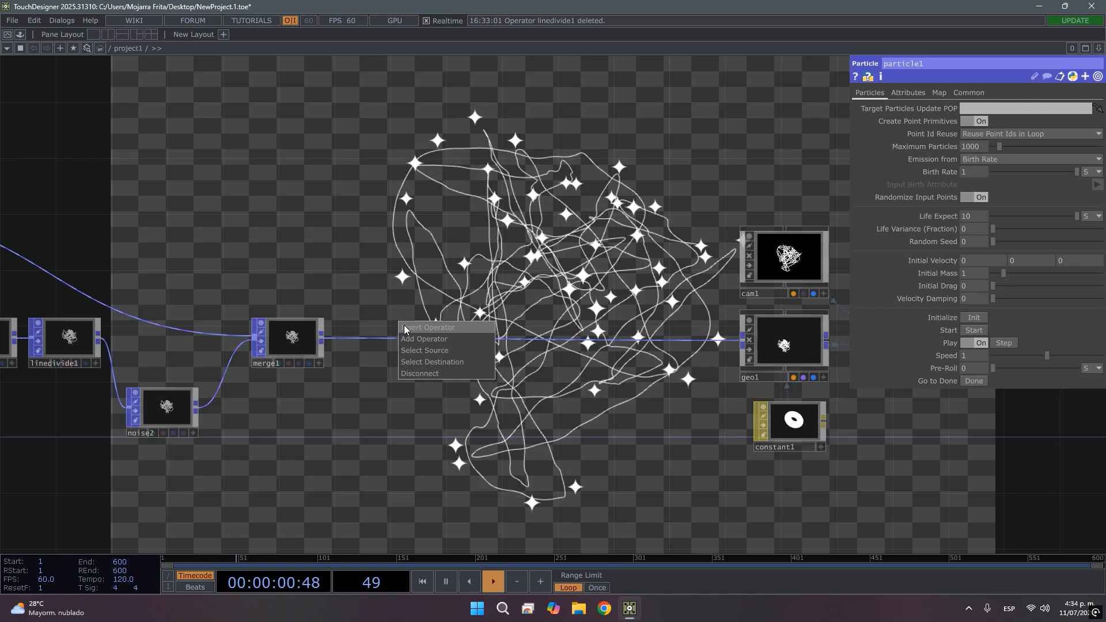
pyautogui.click(405, 328)
pyautogui.write('fil')
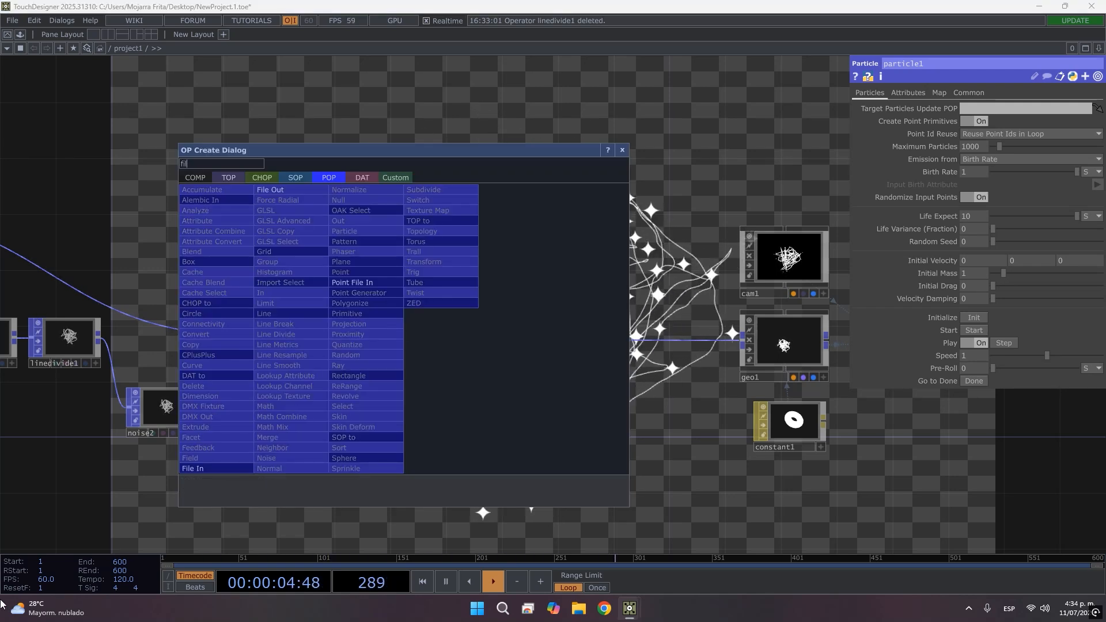
pyautogui.press('BackSpace')
pyautogui.press('BackSpace')
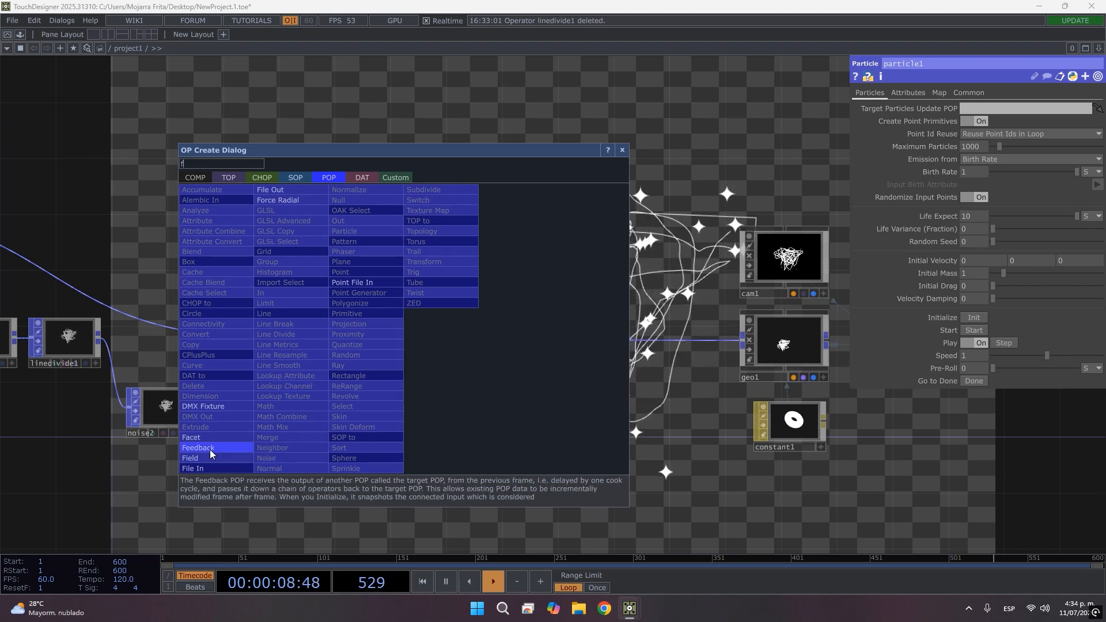
pyautogui.click(268, 437)
pyautogui.click(375, 347)
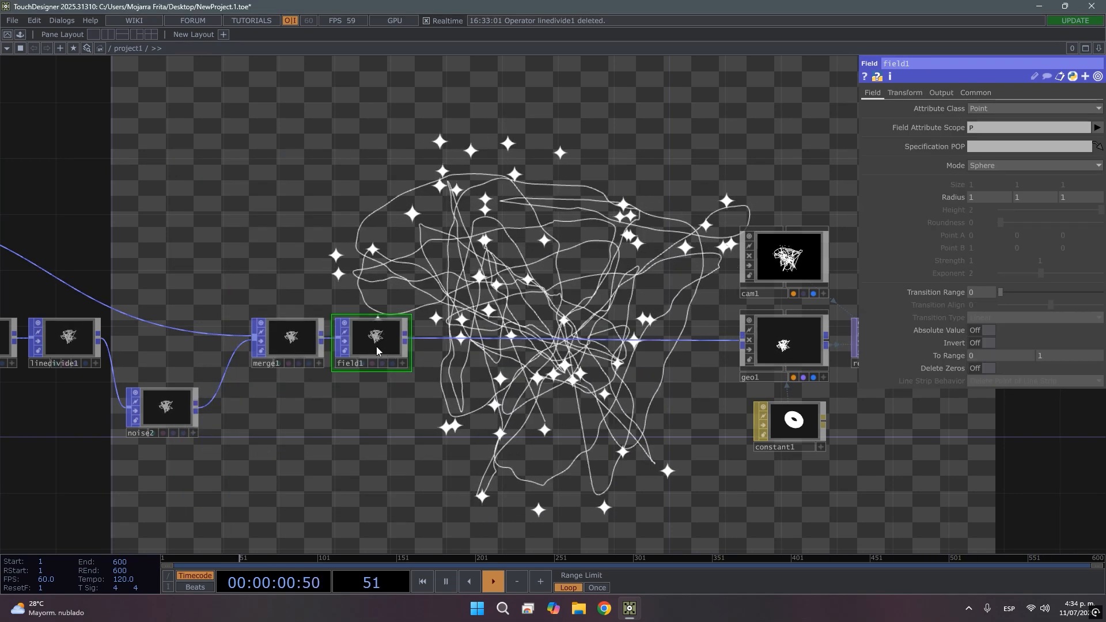
# Insert a Math Combine POP into the wire between the Field POP and the Geometry COMP.
pyautogui.rightClick(379, 340)
pyautogui.click(400, 326)
pyautogui.write('math com')
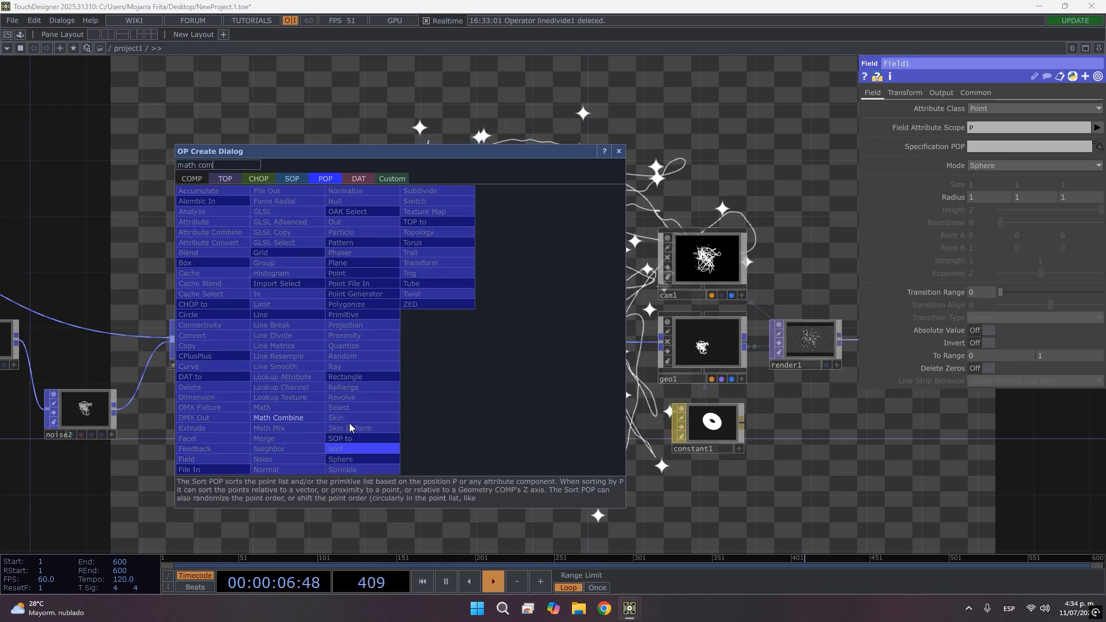
pyautogui.click(303, 419)
pyautogui.click(383, 345)
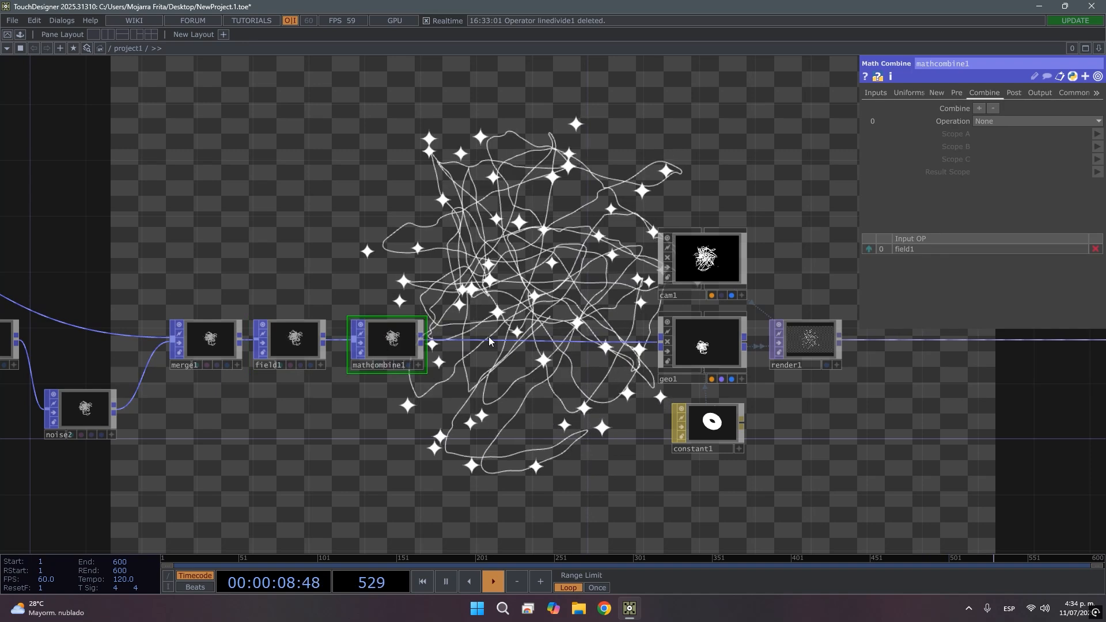
# Insert a Lookup Texture POP into the wire between the Math Combine POP and the Geometry COMP.
pyautogui.rightClick(477, 340)
pyautogui.click(491, 330)
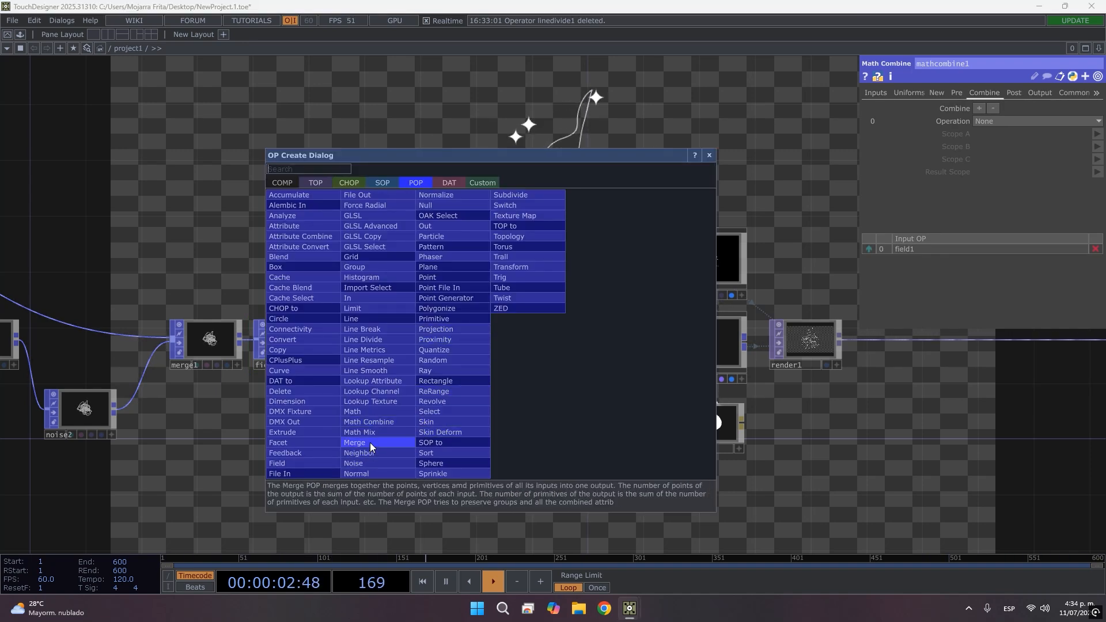
pyautogui.click(379, 403)
pyautogui.click(482, 347)
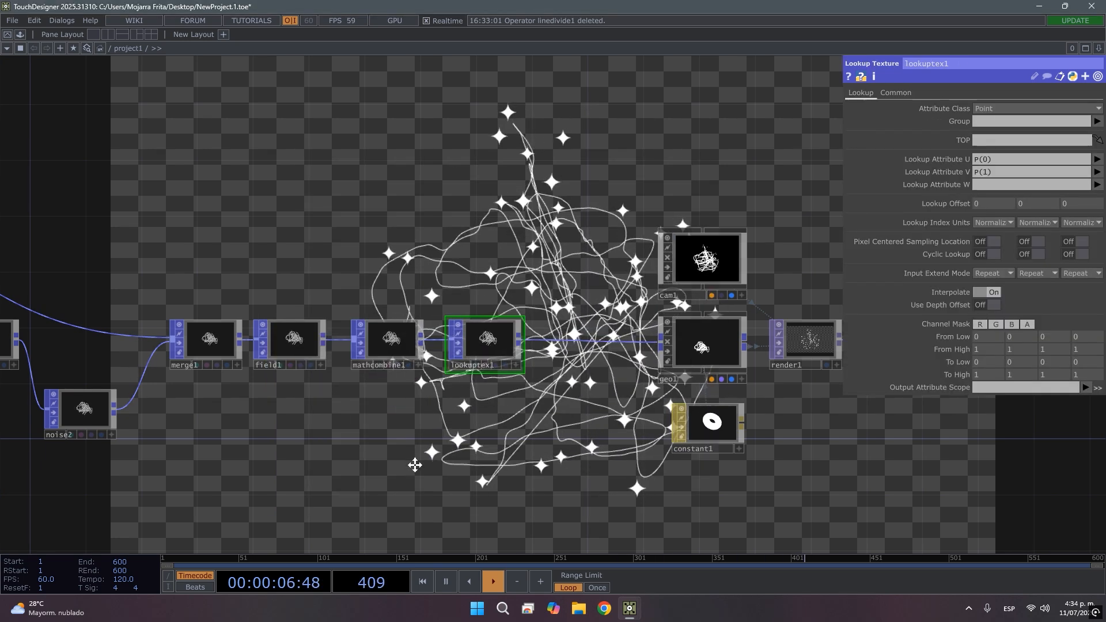
# Add a Ramp TOP in the empty space above the Merge and Field POPs.
pyautogui.moveTo(415, 464); pyautogui.dragTo(430, 497)
pyautogui.moveTo(463, 367); pyautogui.dragTo(581, 434)
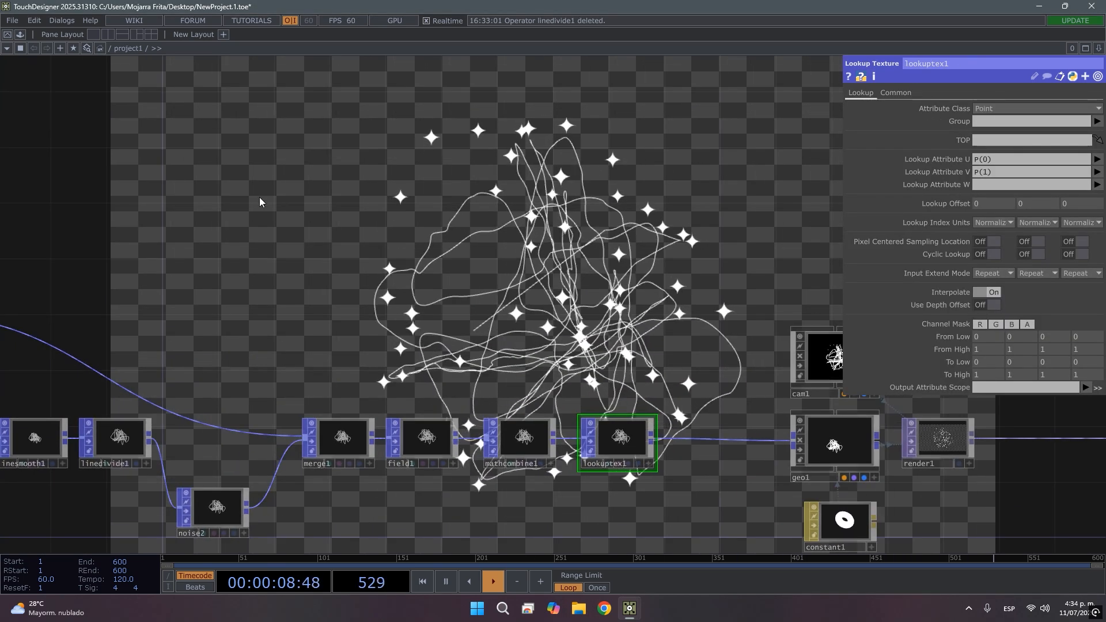
pyautogui.press('Tab')
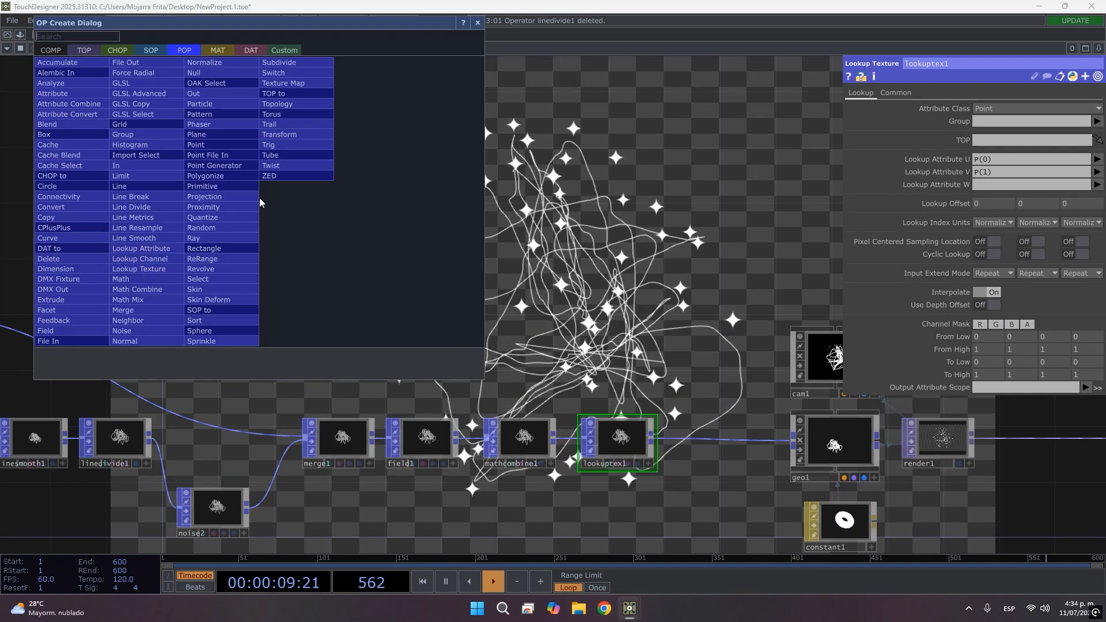
pyautogui.click(93, 51)
pyautogui.write('ramp')
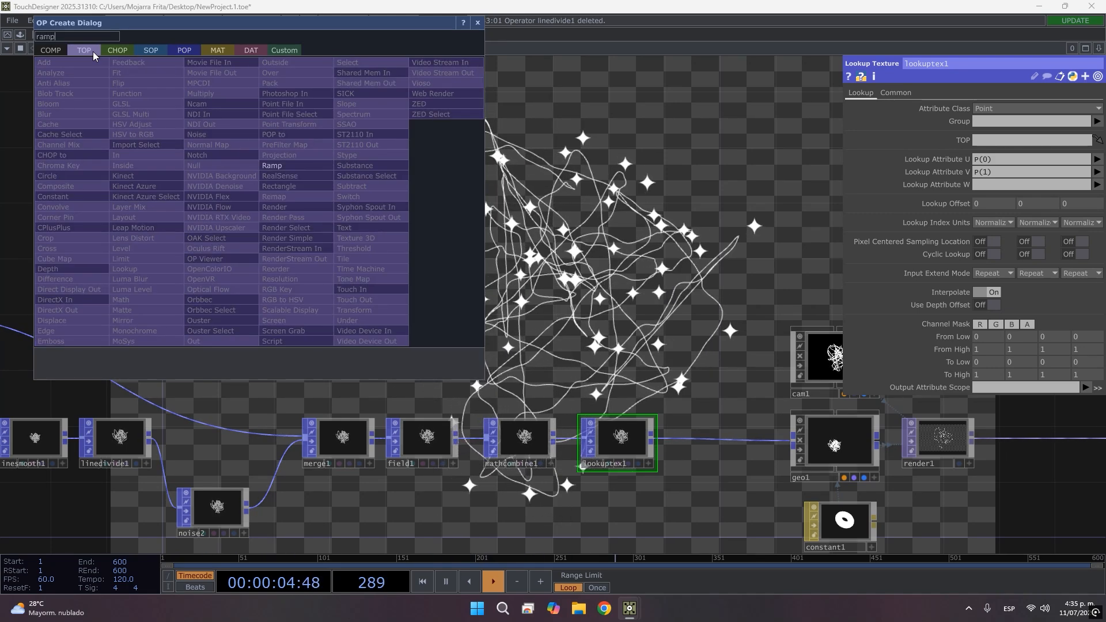
pyautogui.press('Return')
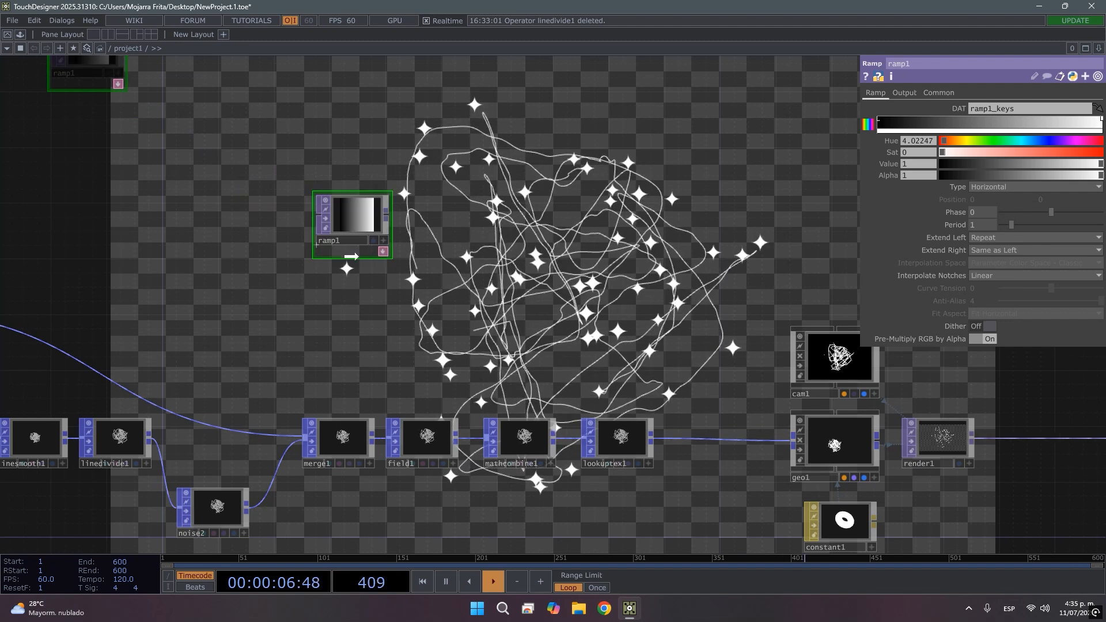
pyautogui.click(405, 318)
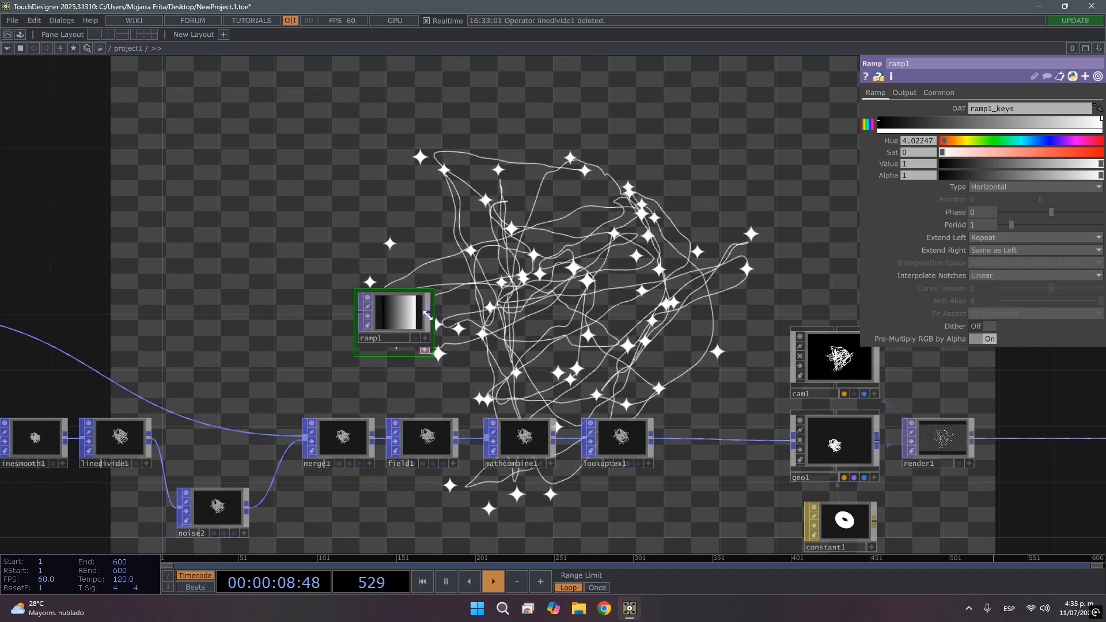
# Append a Blur TOP to the Ramp TOP, followed by a Null TOP.
pyautogui.press('Tab')
pyautogui.write('blur')
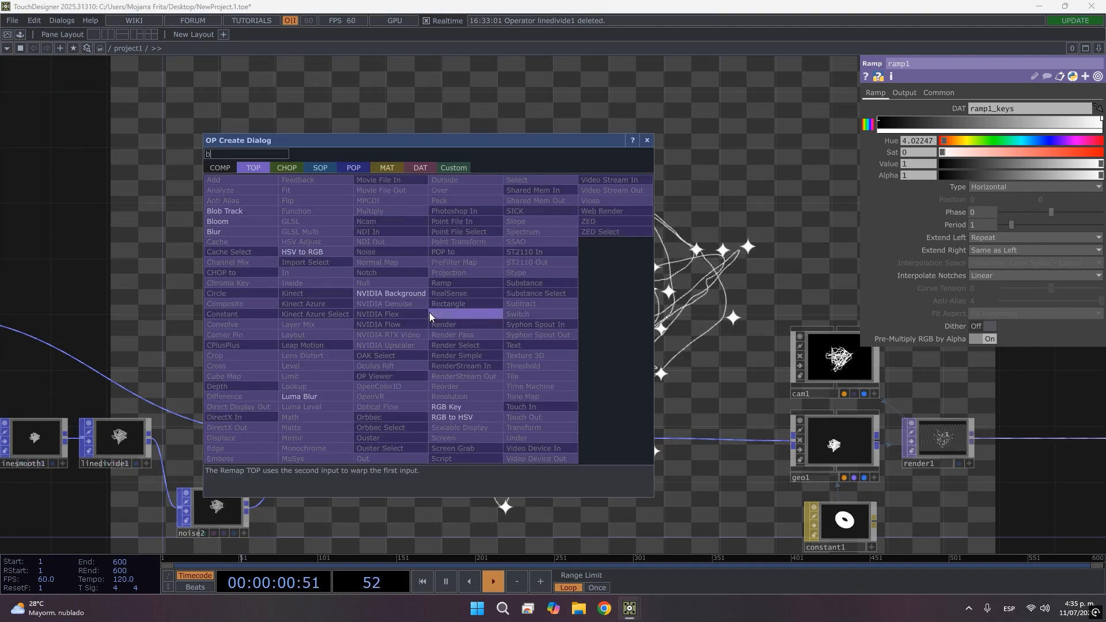
pyautogui.press('Return')
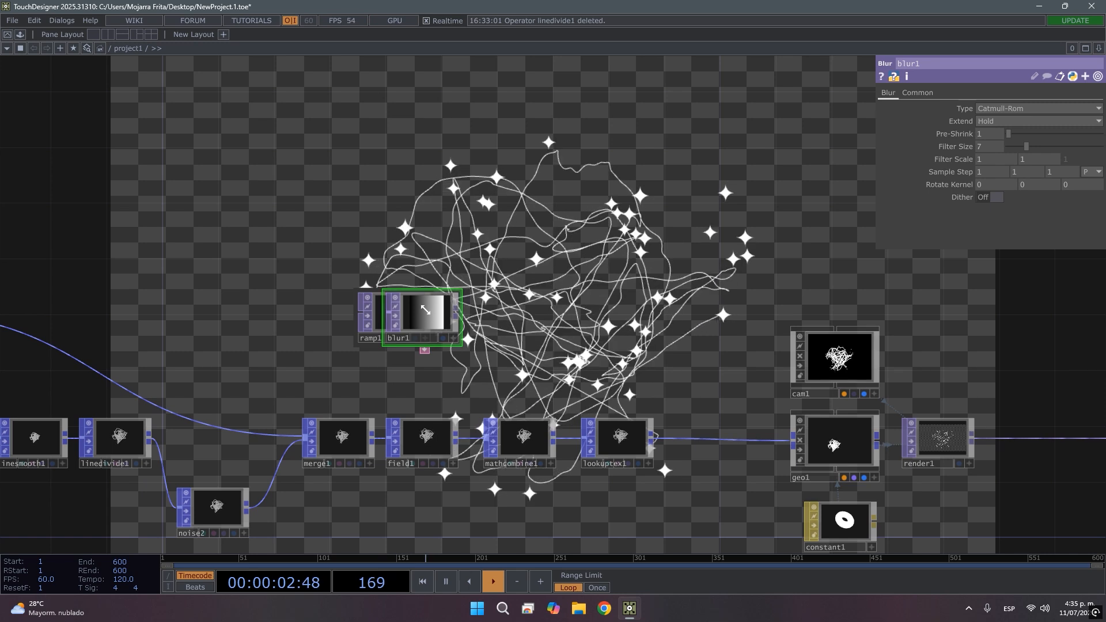
pyautogui.click(496, 310)
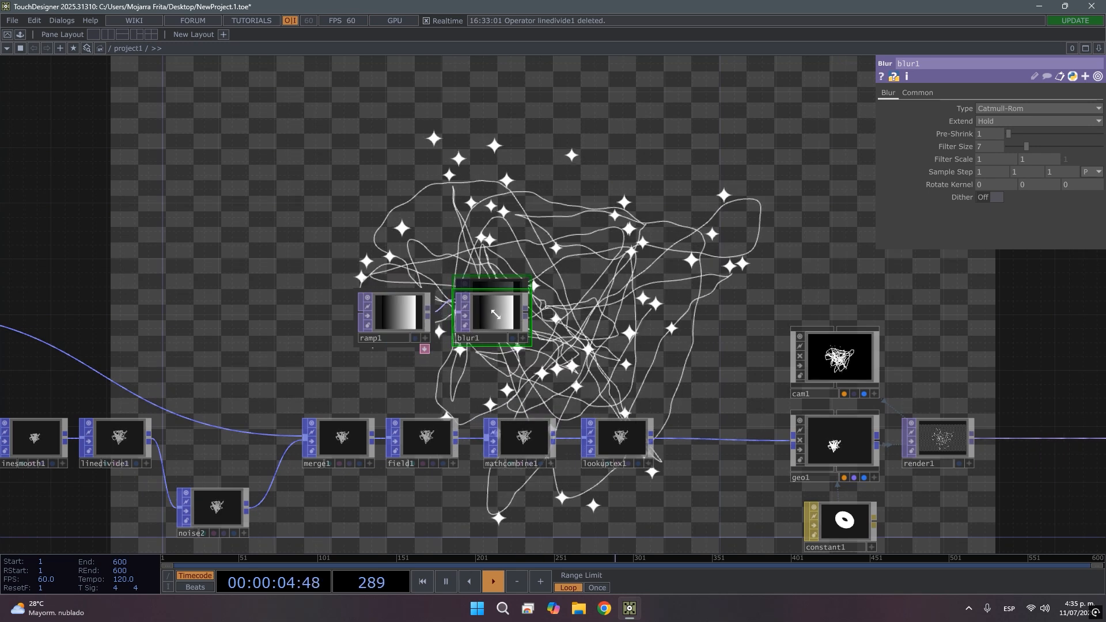
pyautogui.press('Tab')
pyautogui.write('null')
pyautogui.press('Return')
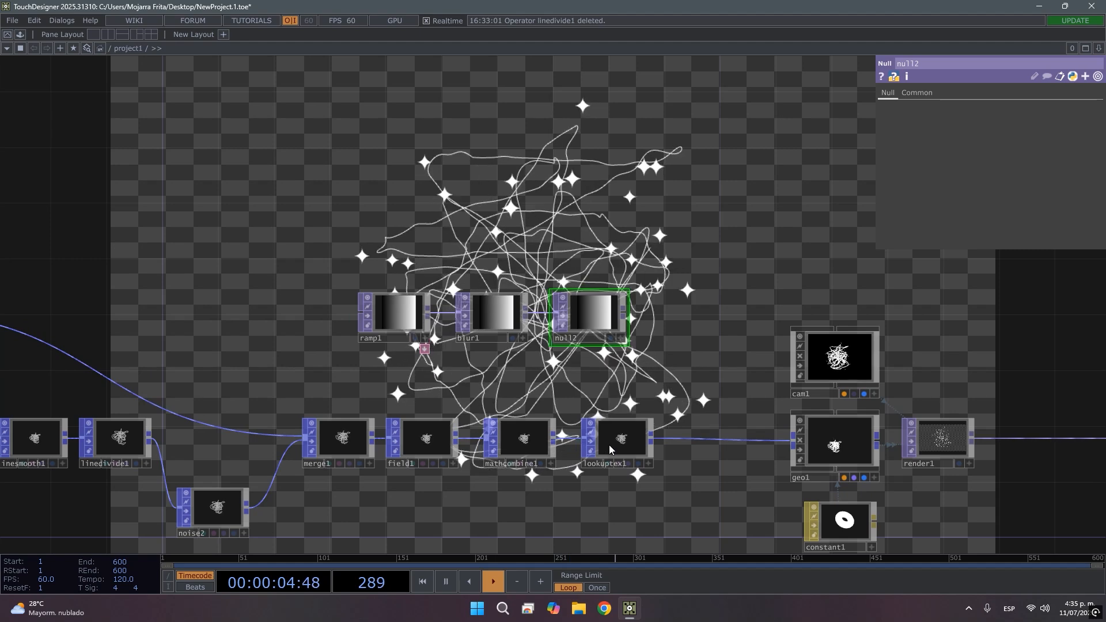
# Add four intermediate colour stops spread along the Ramp TOP's gradient.
pyautogui.click(393, 308)
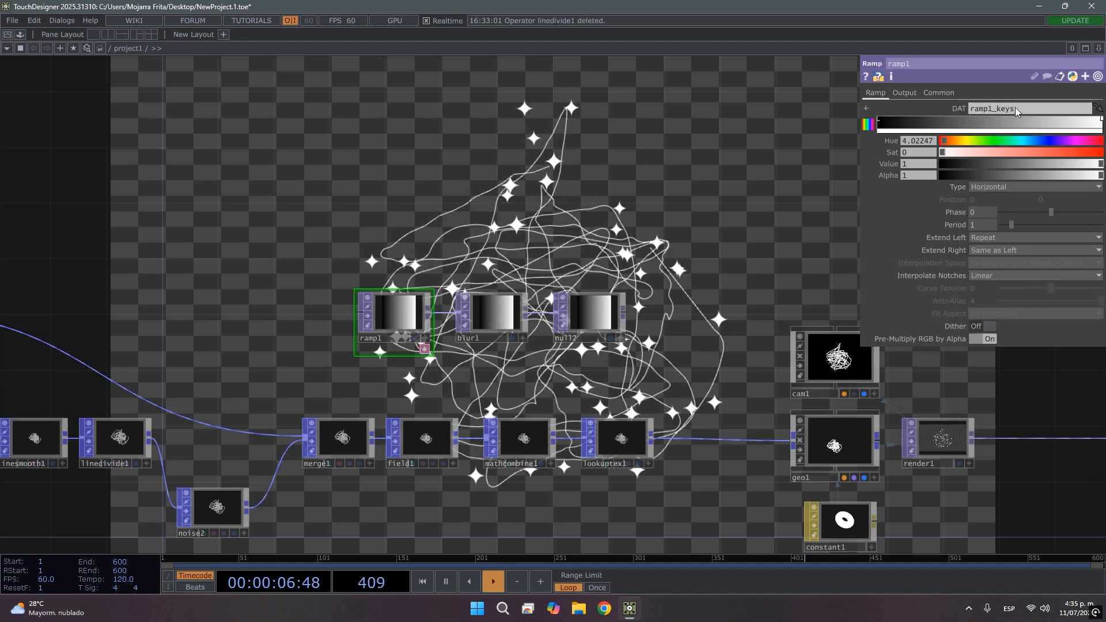
pyautogui.click(904, 123)
pyautogui.click(954, 123)
pyautogui.click(1013, 122)
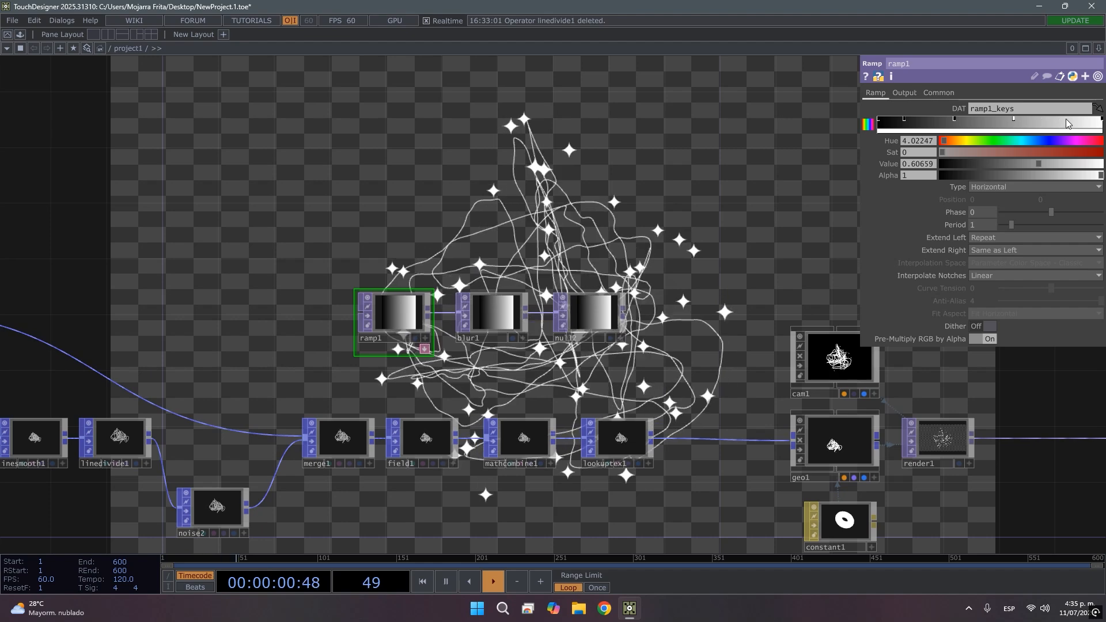
pyautogui.click(1065, 122)
# Colour the first added ramp stop red and the second yellow with hue 55, both at full saturation and value.
pyautogui.click(904, 121)
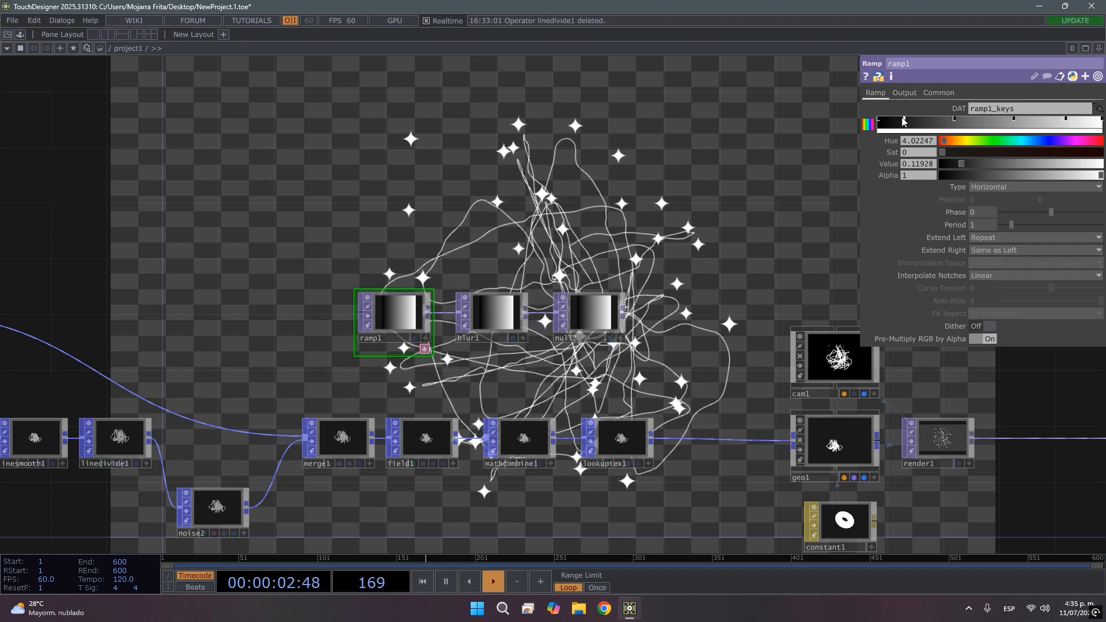
pyautogui.moveTo(953, 152); pyautogui.dragTo(1102, 182)
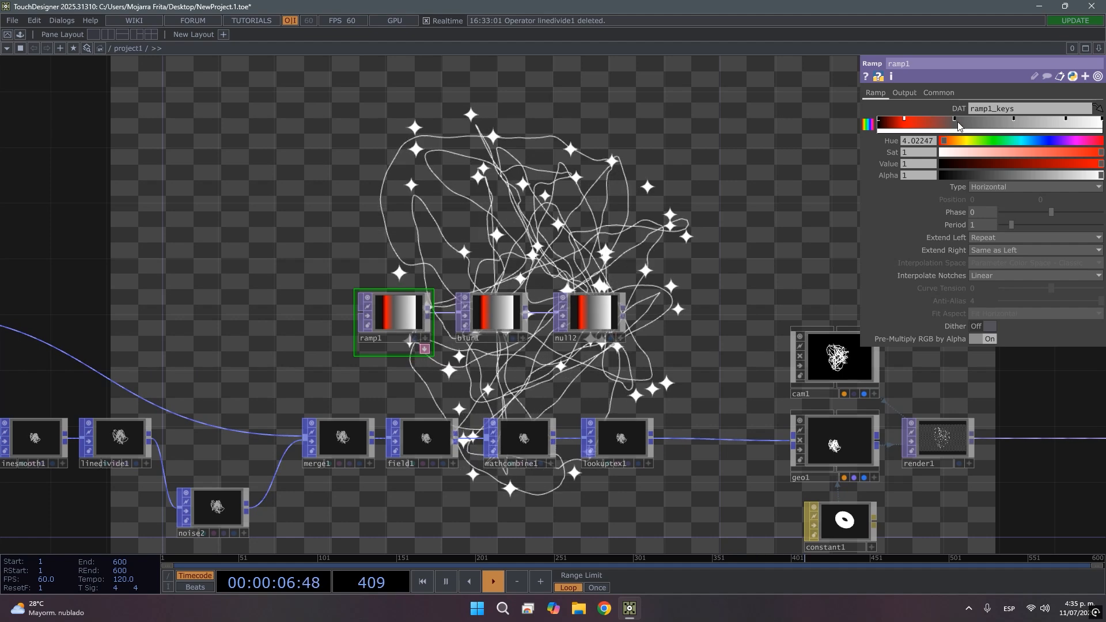
pyautogui.click(966, 141)
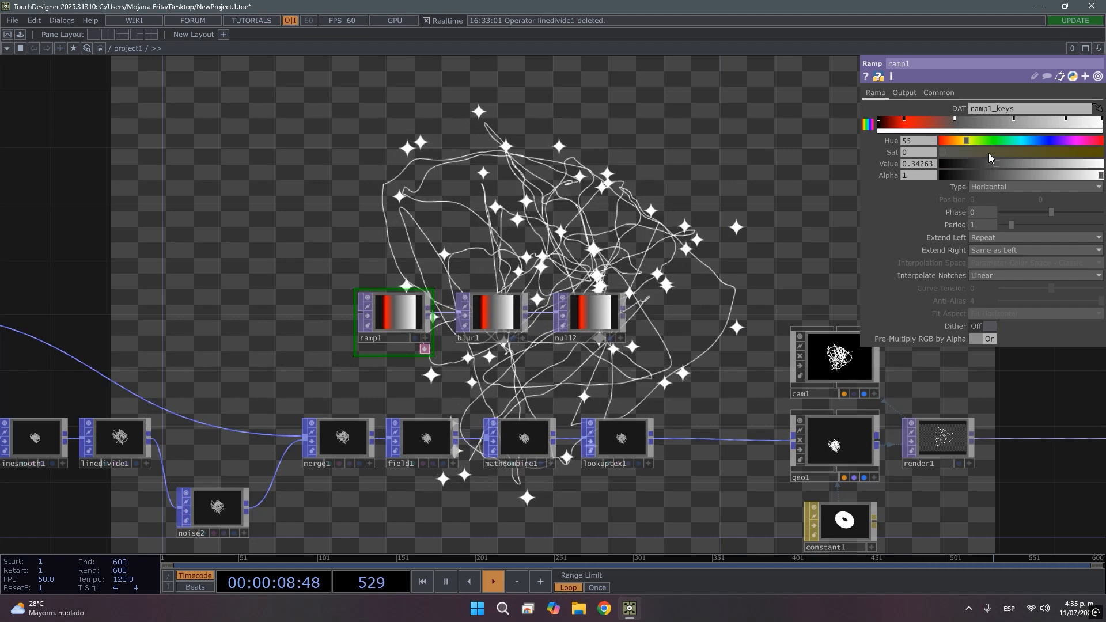
pyautogui.moveTo(988, 153); pyautogui.dragTo(1101, 154)
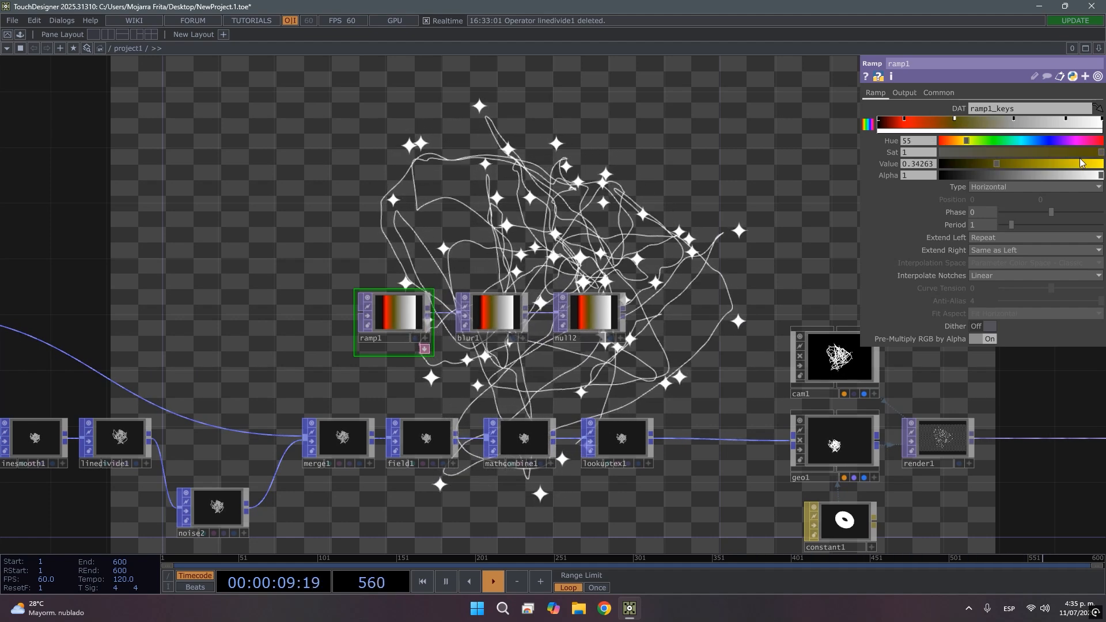
# Colour the third added ramp stop green with hue 145, saturation 1 and value 1.
pyautogui.click(1014, 118)
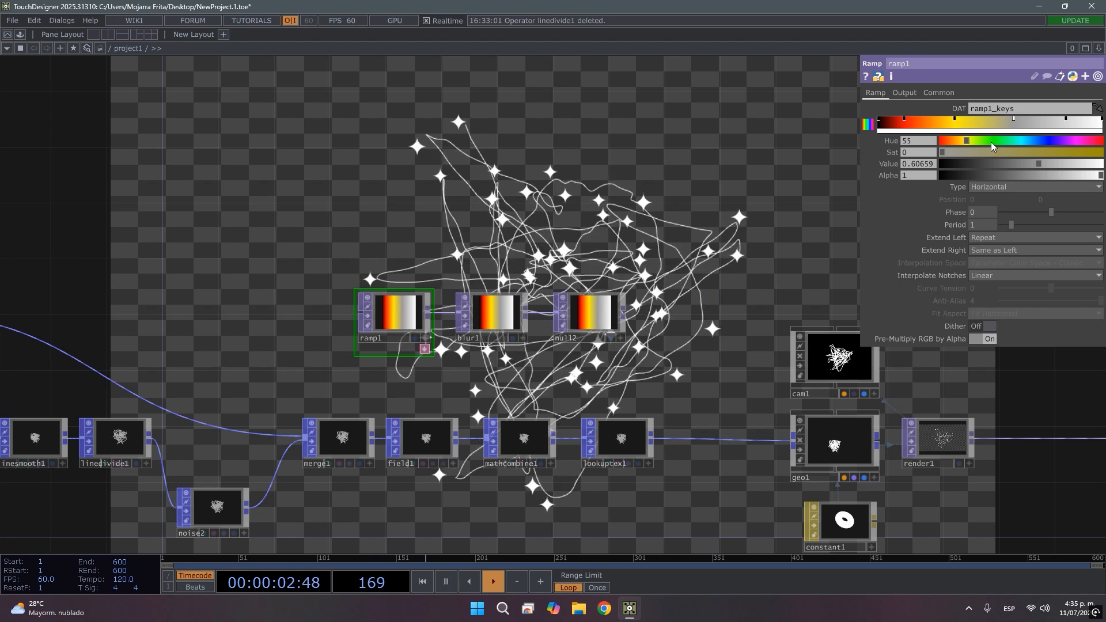
pyautogui.click(992, 141)
pyautogui.moveTo(1070, 166); pyautogui.dragTo(1102, 163)
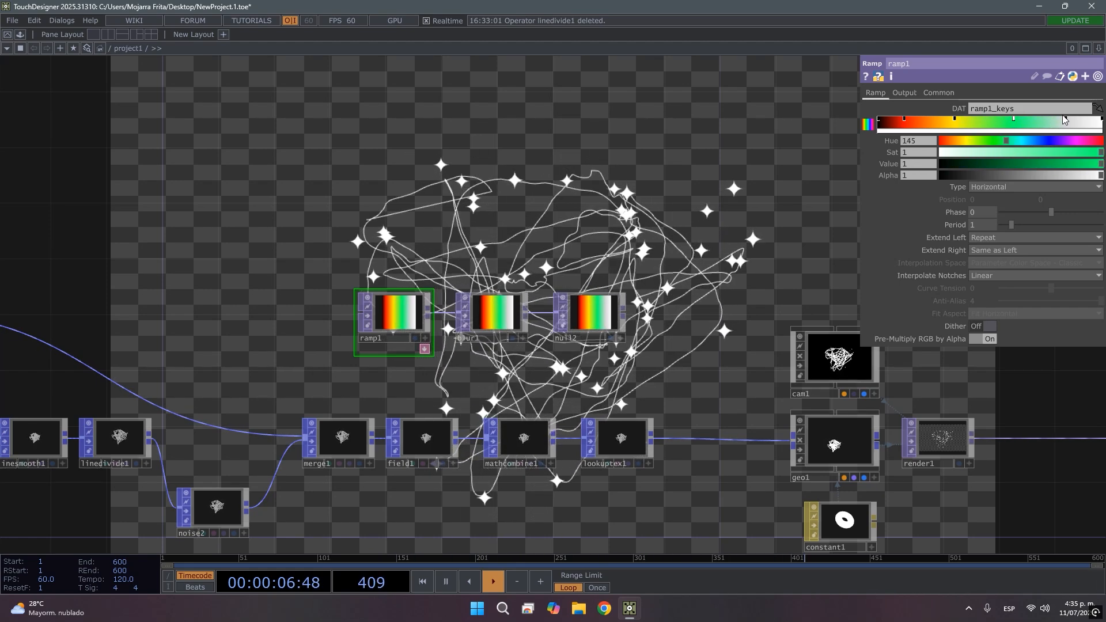
# Colour the fourth added ramp stop blue with hue 231 and the end stop violet with hue 263, both fully saturated.
pyautogui.click(1032, 140)
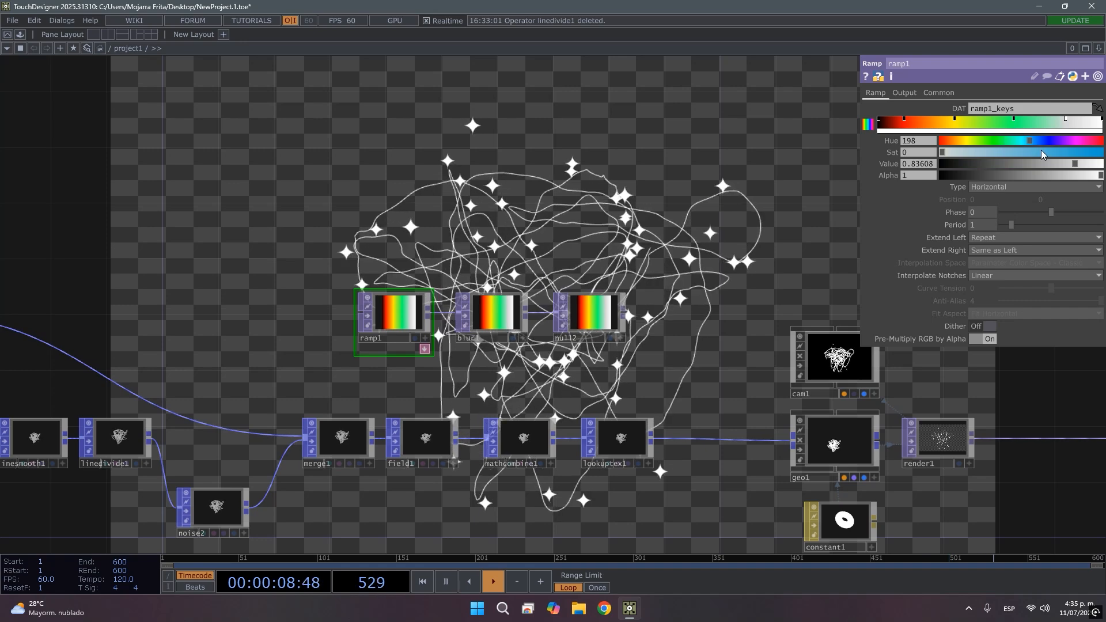
pyautogui.moveTo(1042, 151); pyautogui.dragTo(1102, 151)
pyautogui.click(1045, 141)
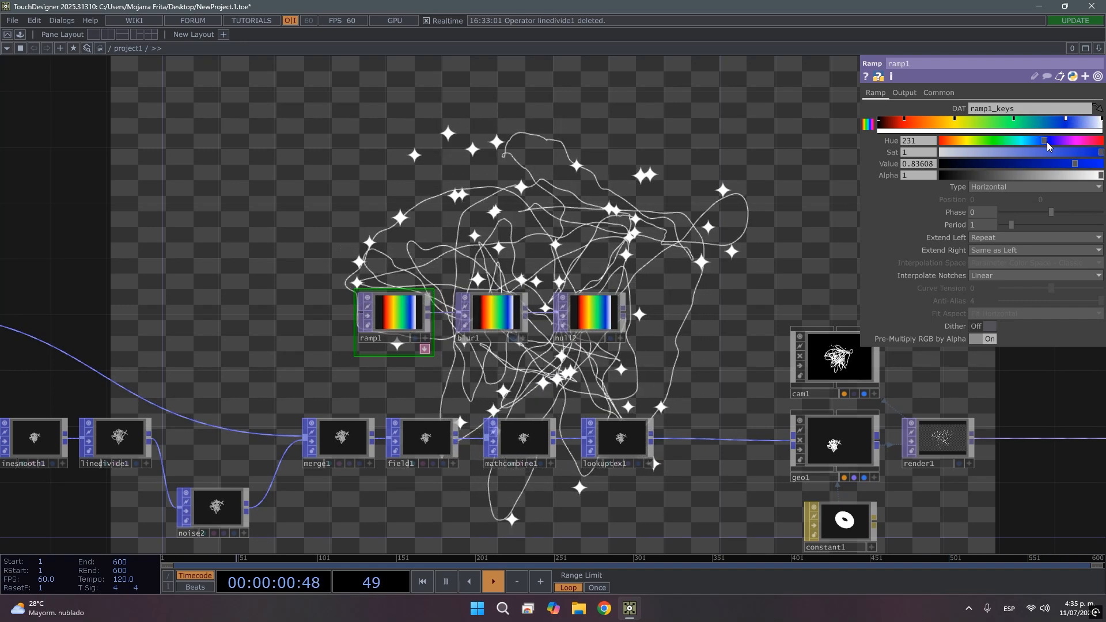
pyautogui.click(1058, 141)
pyautogui.moveTo(1064, 151); pyautogui.dragTo(1101, 153)
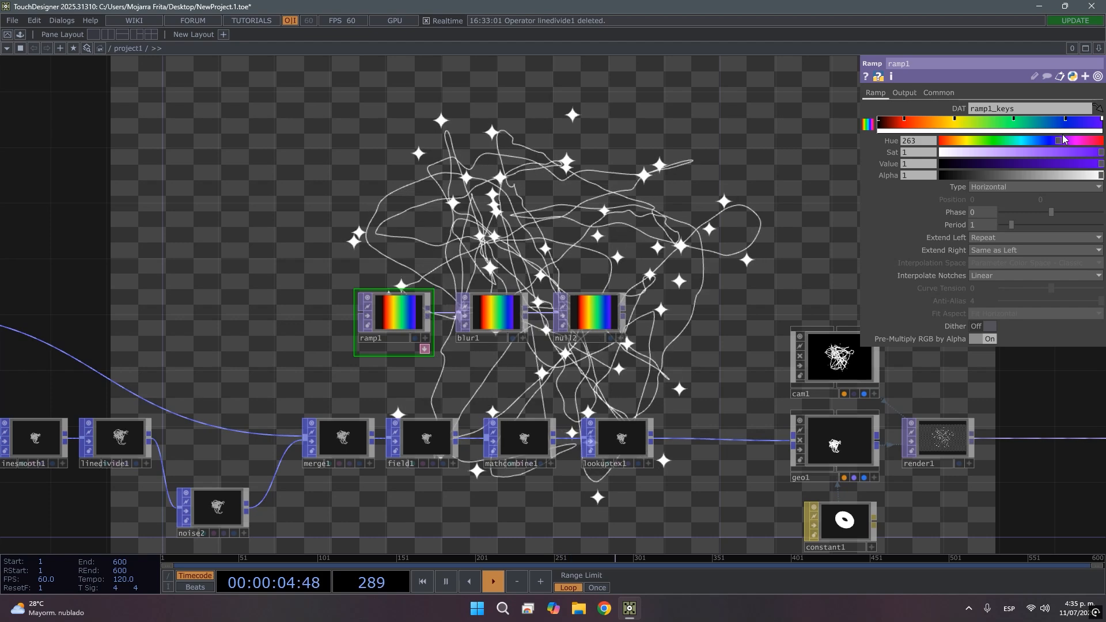
# Set the ramp's end stop to hue 266 and raise the Blur TOP's Pre-Shrink to 7.
pyautogui.click(1062, 144)
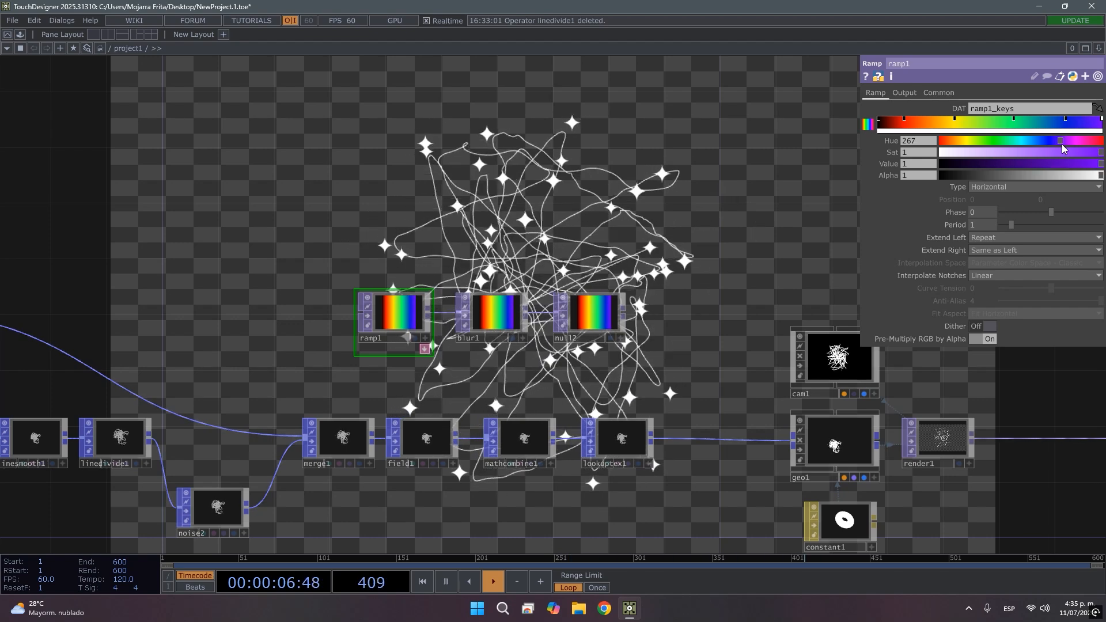
pyautogui.scroll(5, 592, 328)
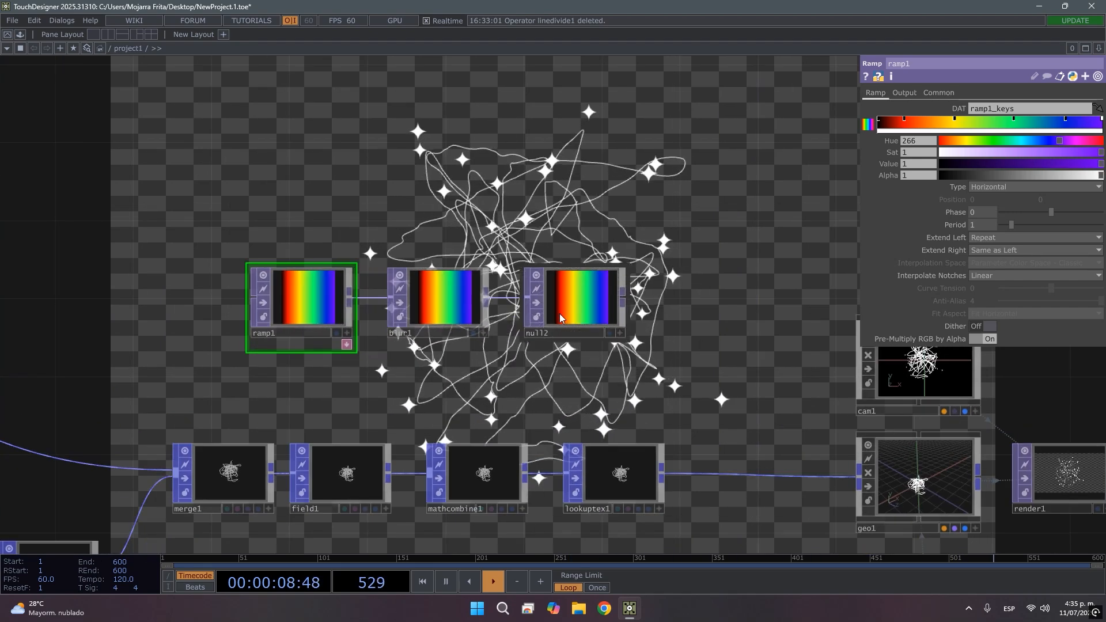
pyautogui.click(307, 293)
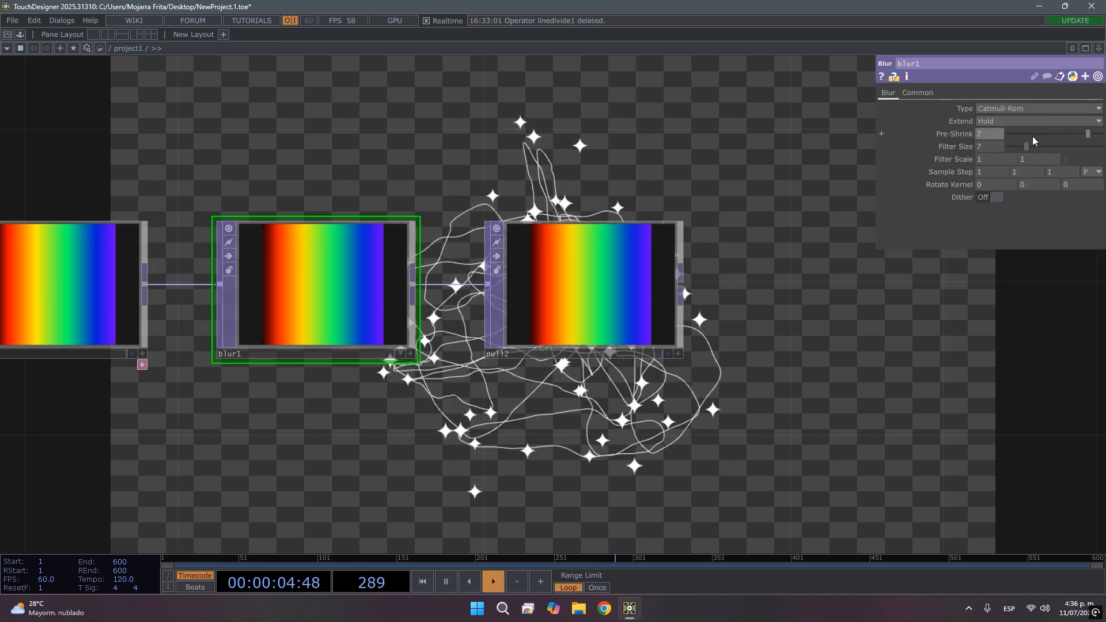
pyautogui.moveTo(755, 396); pyautogui.dragTo(676, 346)
pyautogui.scroll(-5, 676, 345)
# Shift the Ramp TOP's green and yellow stops closer to the red end of the gradient.
pyautogui.click(419, 303)
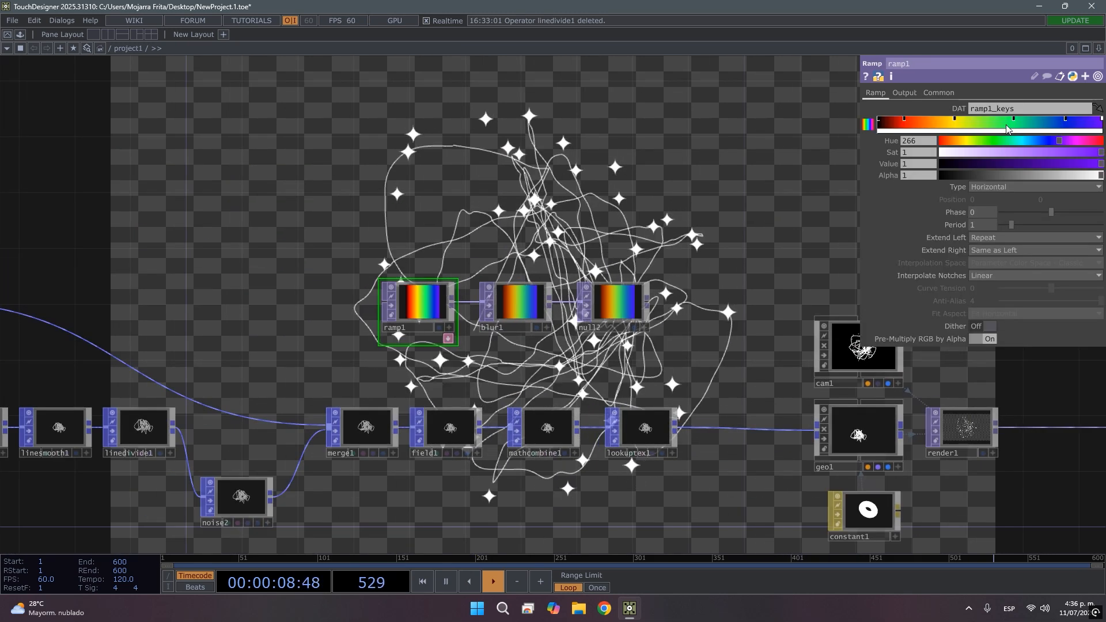
pyautogui.click(1005, 118)
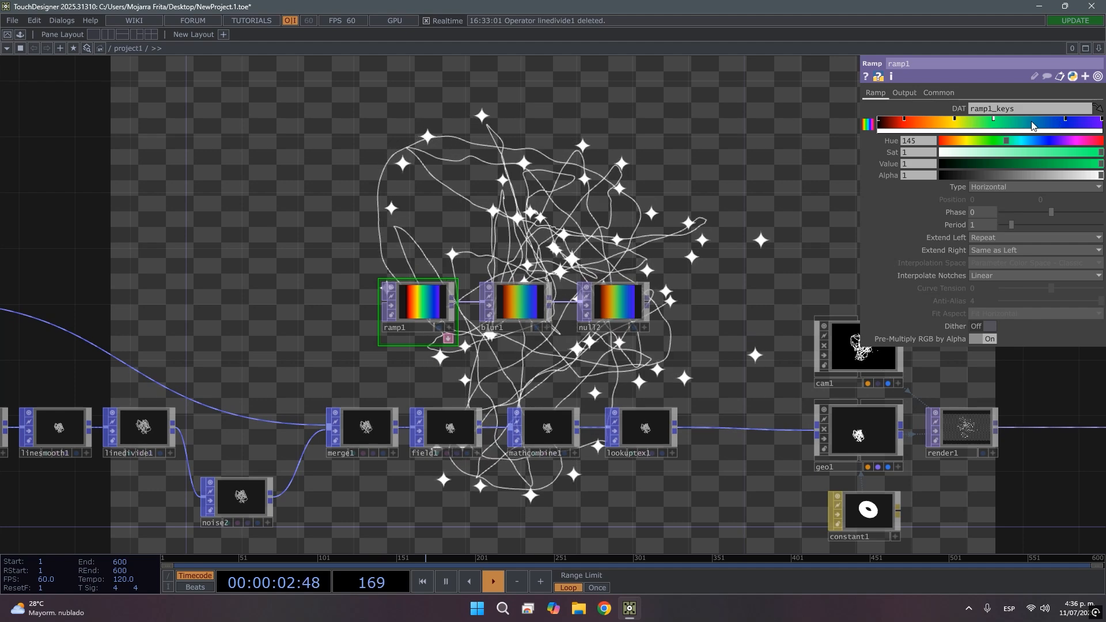
pyautogui.moveTo(955, 119)
pyautogui.mouseDown()
pyautogui.moveTo(931, 120)
pyautogui.moveTo(976, 119)
pyautogui.mouseUp()
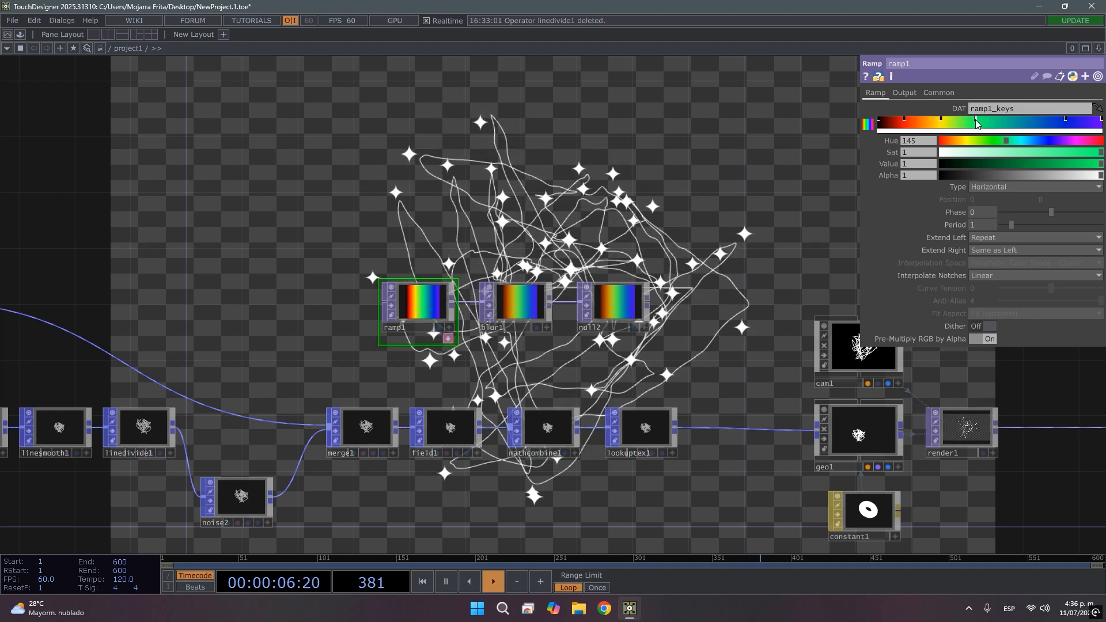
# Add a cyan stop between the ramp's green and blue stops with hue 176, saturation 1 and value 1.
pyautogui.click(1011, 118)
pyautogui.click(1022, 140)
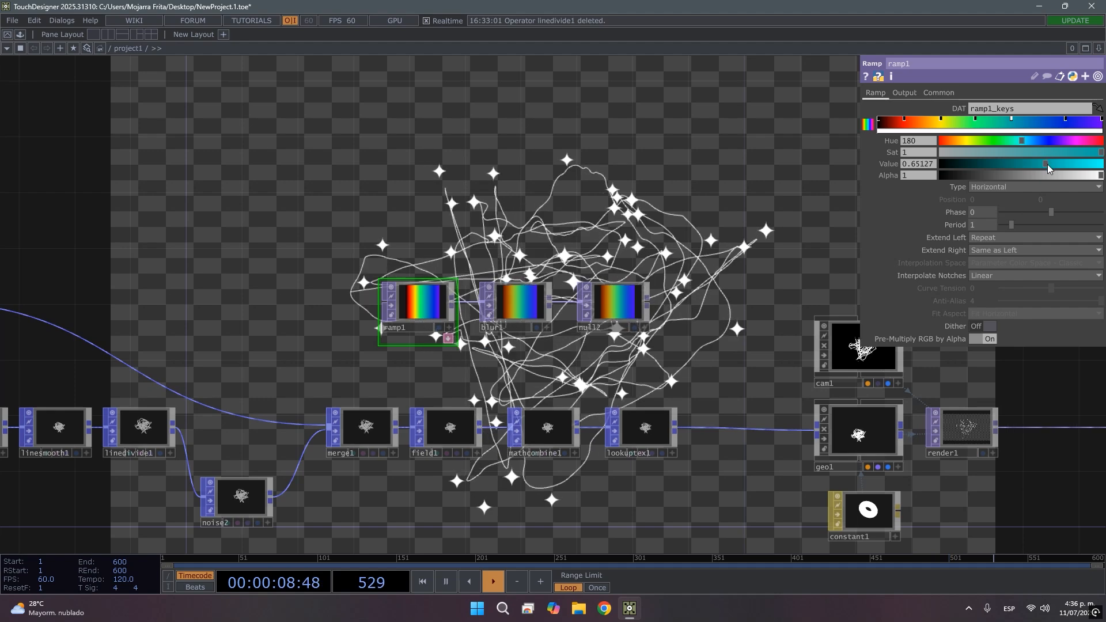
pyautogui.moveTo(1047, 164); pyautogui.dragTo(1101, 173)
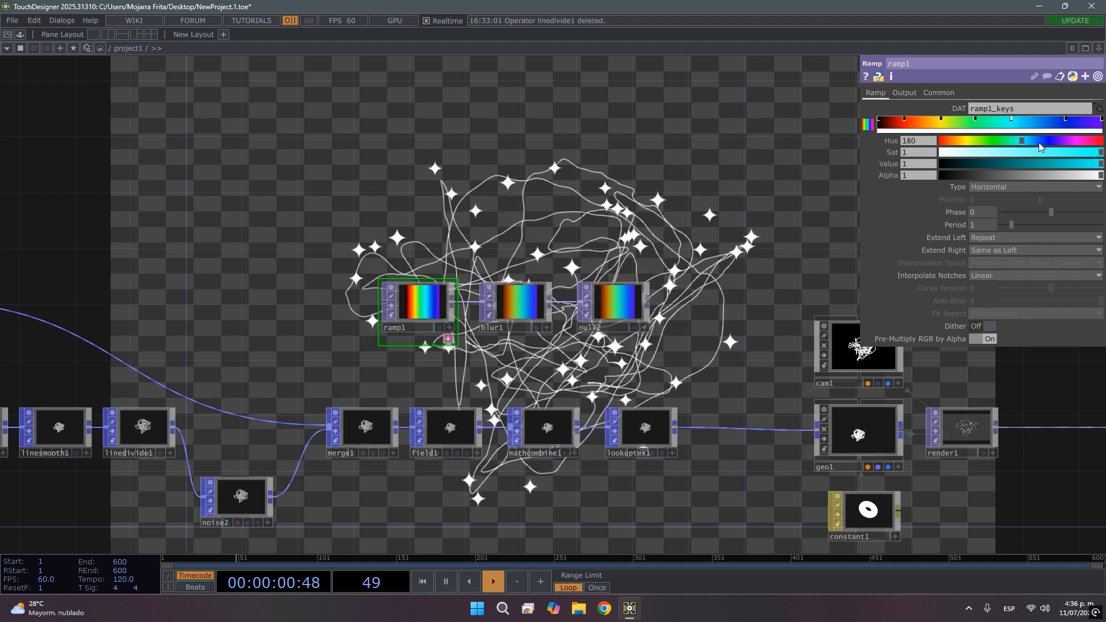
pyautogui.moveTo(1023, 140); pyautogui.dragTo(1021, 141)
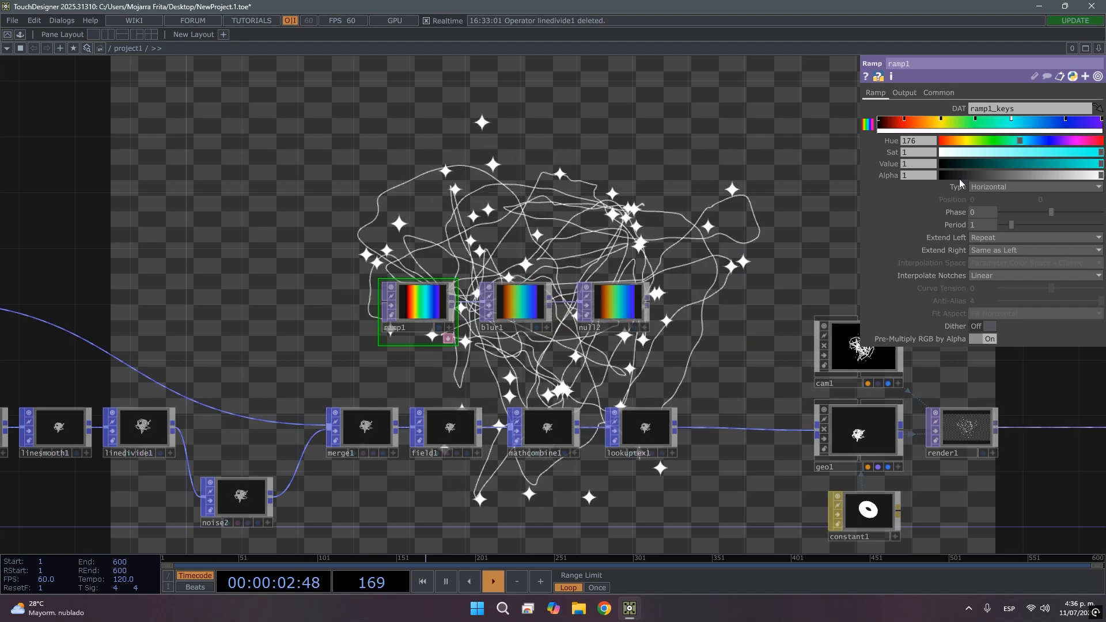
# Turn on the Signed Distance output attribute of the Field POP.
pyautogui.moveTo(541, 363); pyautogui.dragTo(530, 276)
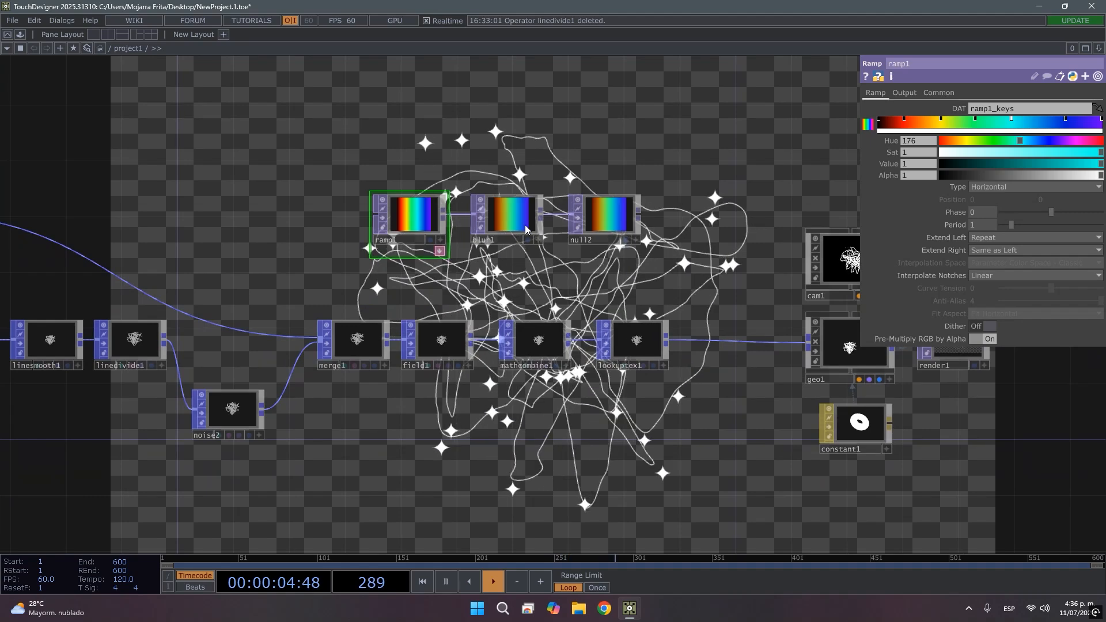
pyautogui.scroll(4, 523, 224)
pyautogui.moveTo(570, 246); pyautogui.dragTo(496, 158)
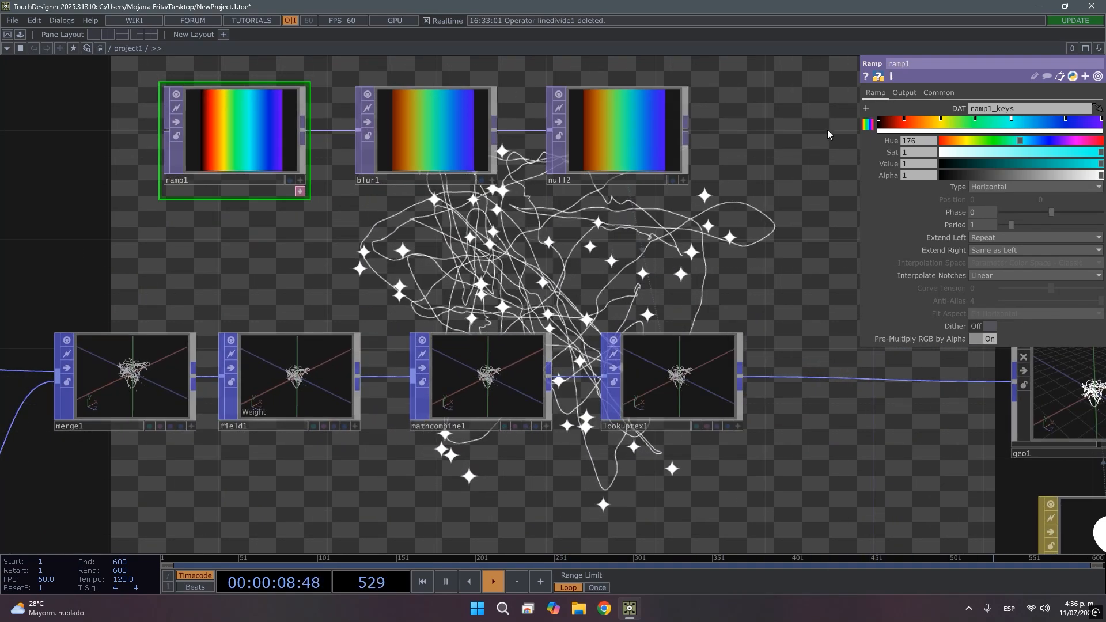
pyautogui.click(691, 386)
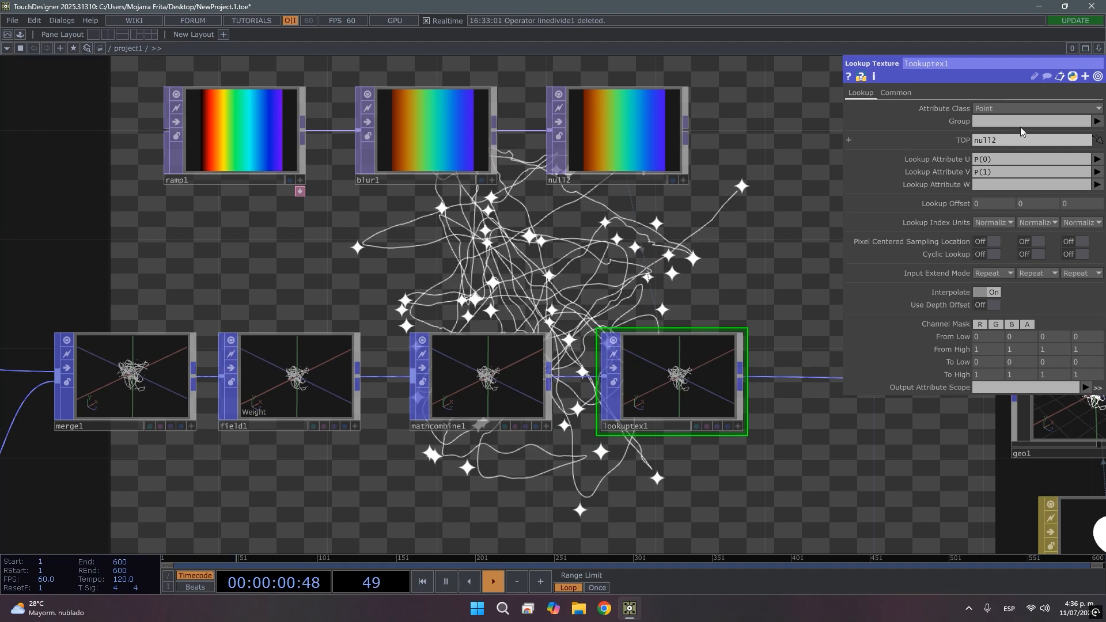
pyautogui.scroll(-3, 707, 229)
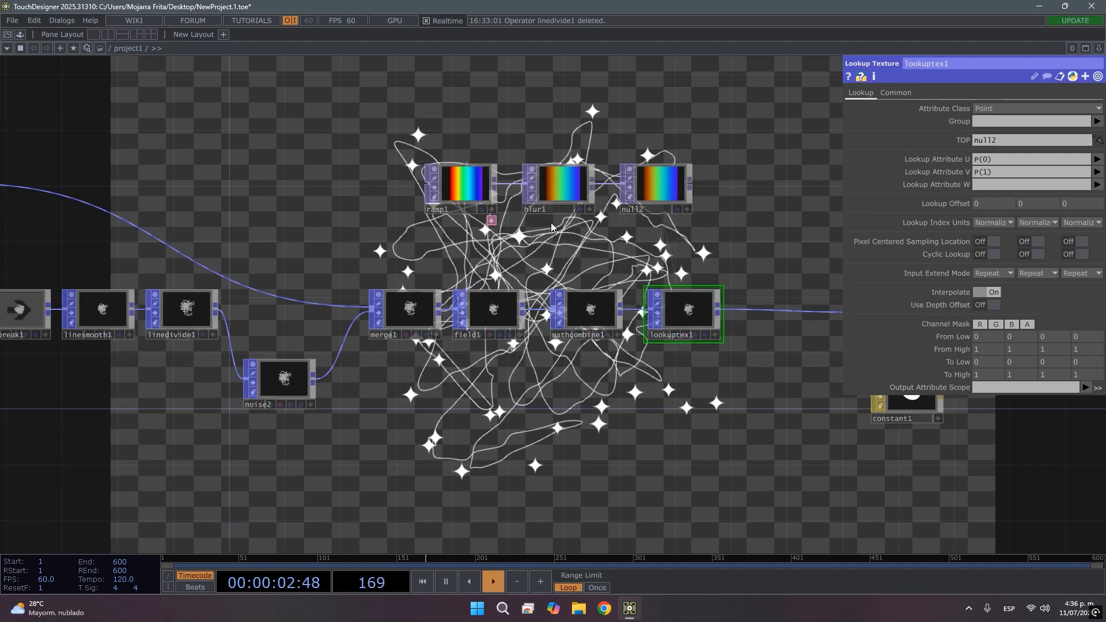
pyautogui.click(499, 319)
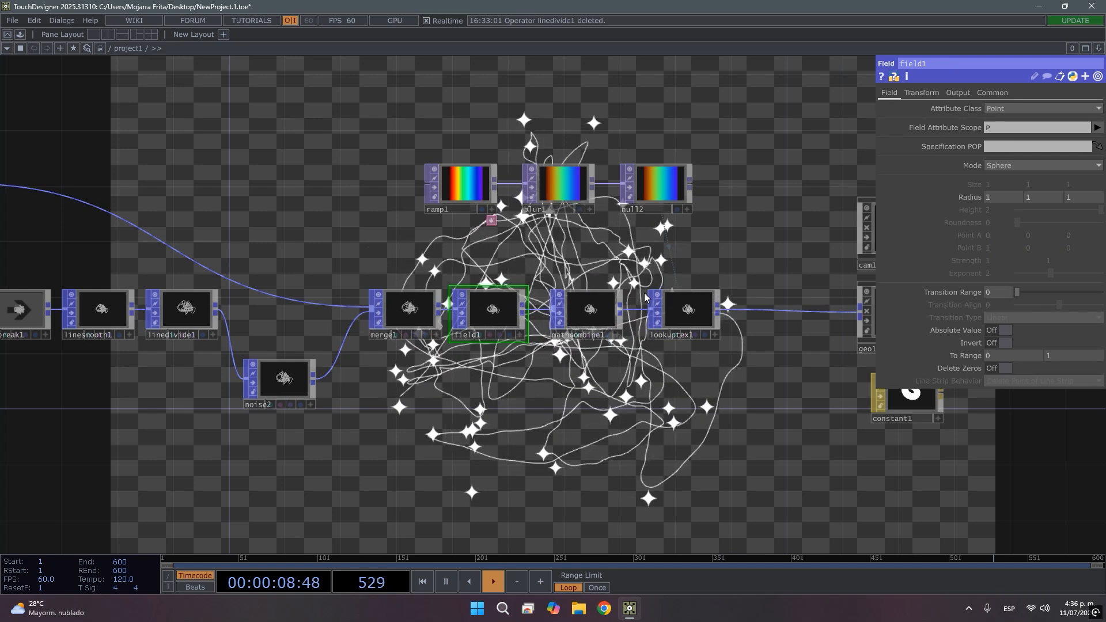
pyautogui.click(957, 92)
pyautogui.click(1004, 120)
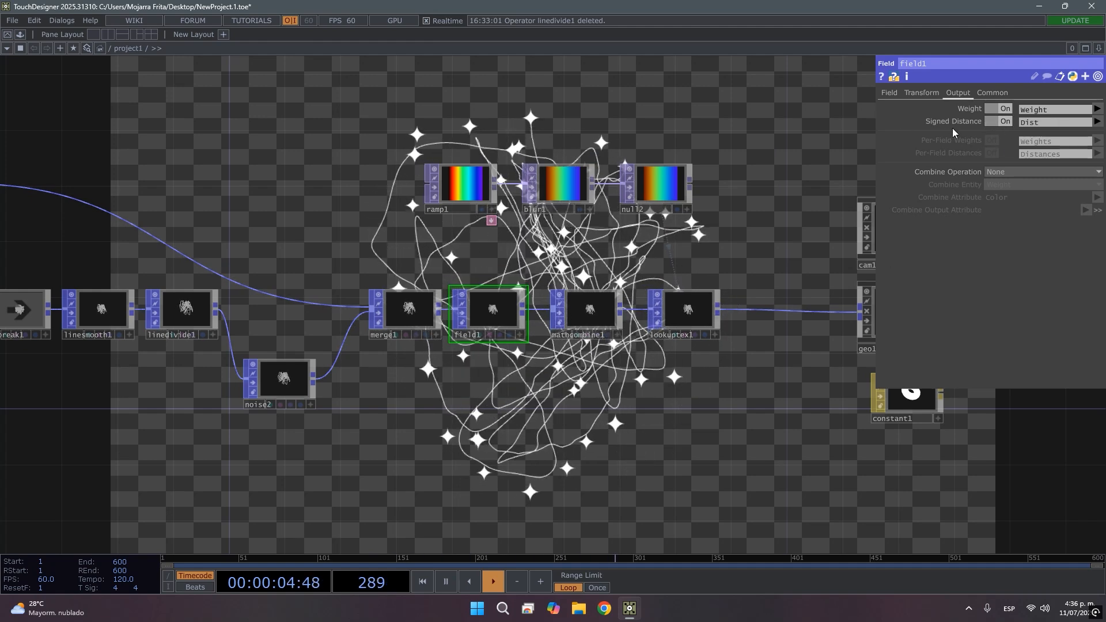
# Configure the Math Combine POP to multiply A * B with Scope A set to P and Scope B set to Weight.
pyautogui.click(596, 316)
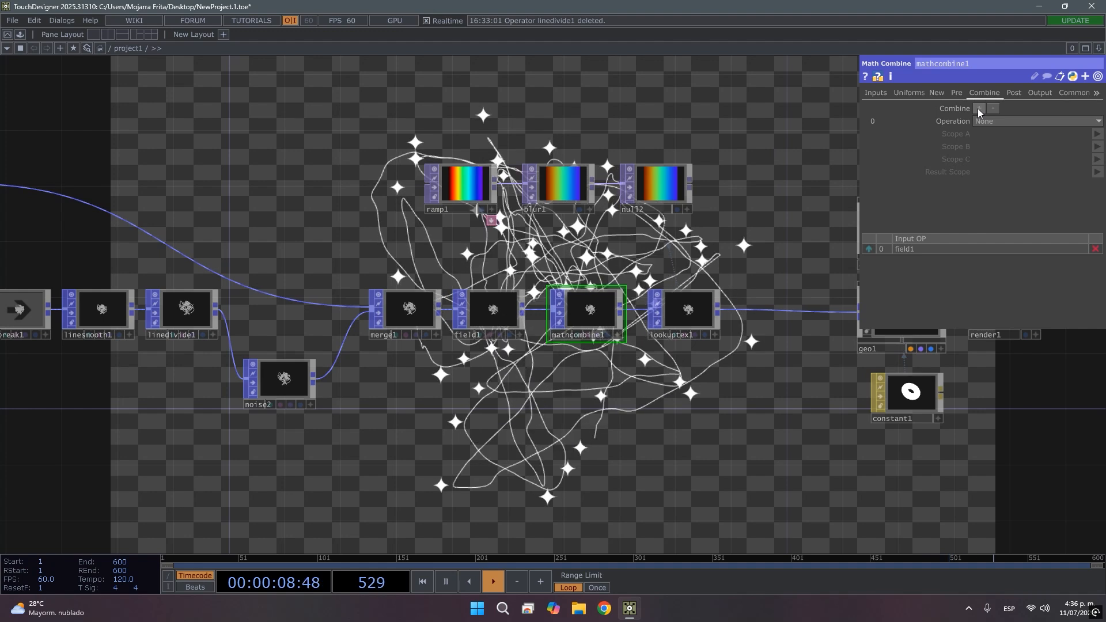
pyautogui.click(986, 120)
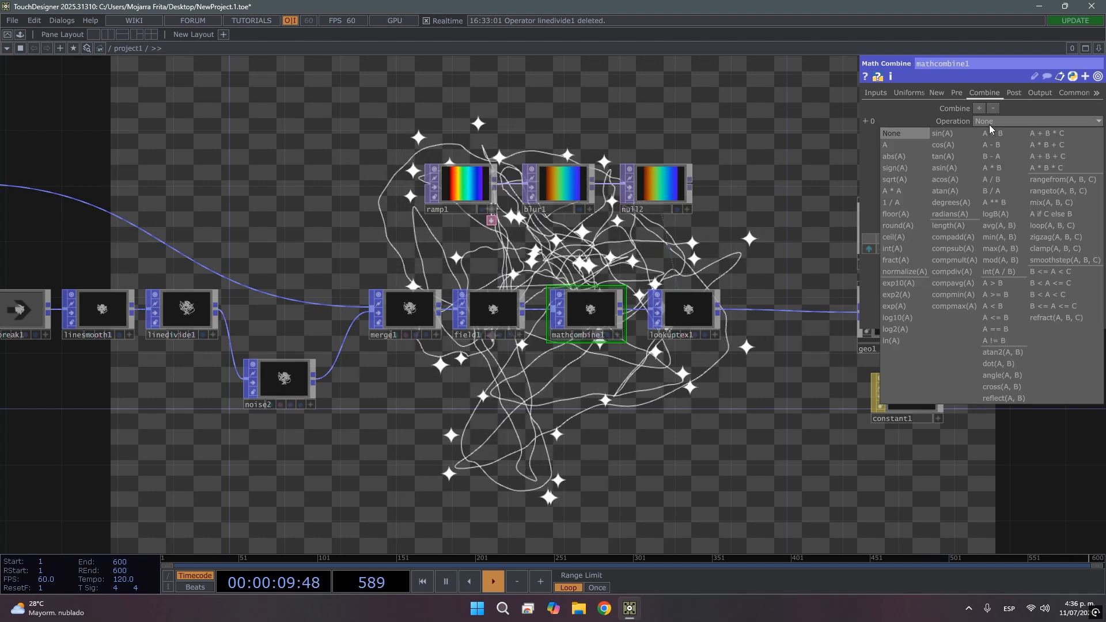
pyautogui.click(994, 168)
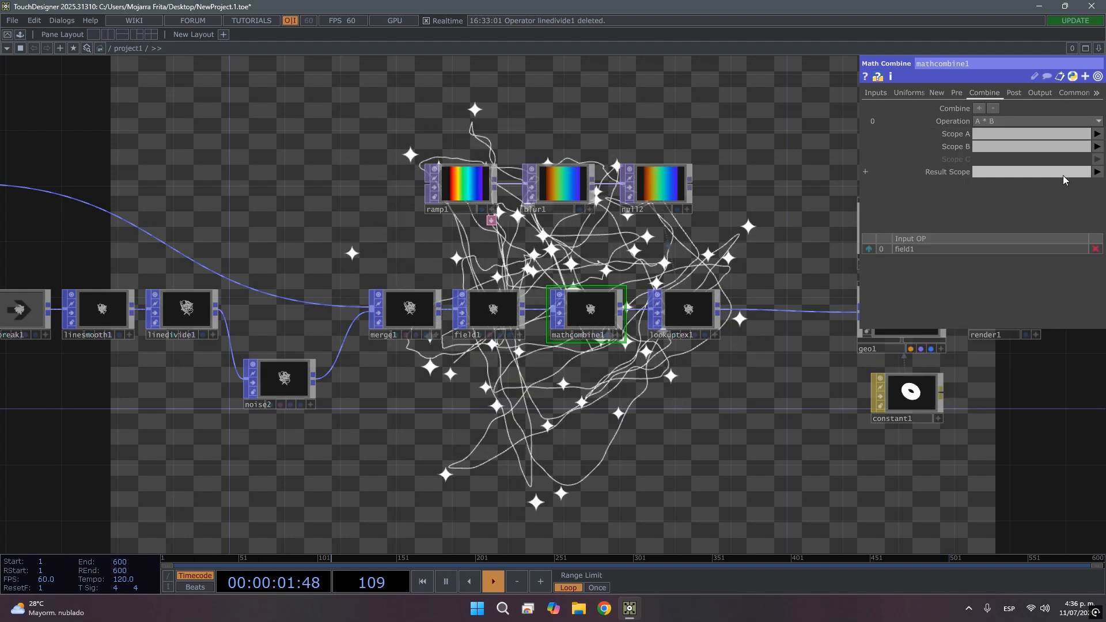
pyautogui.click(1097, 133)
pyautogui.click(1083, 147)
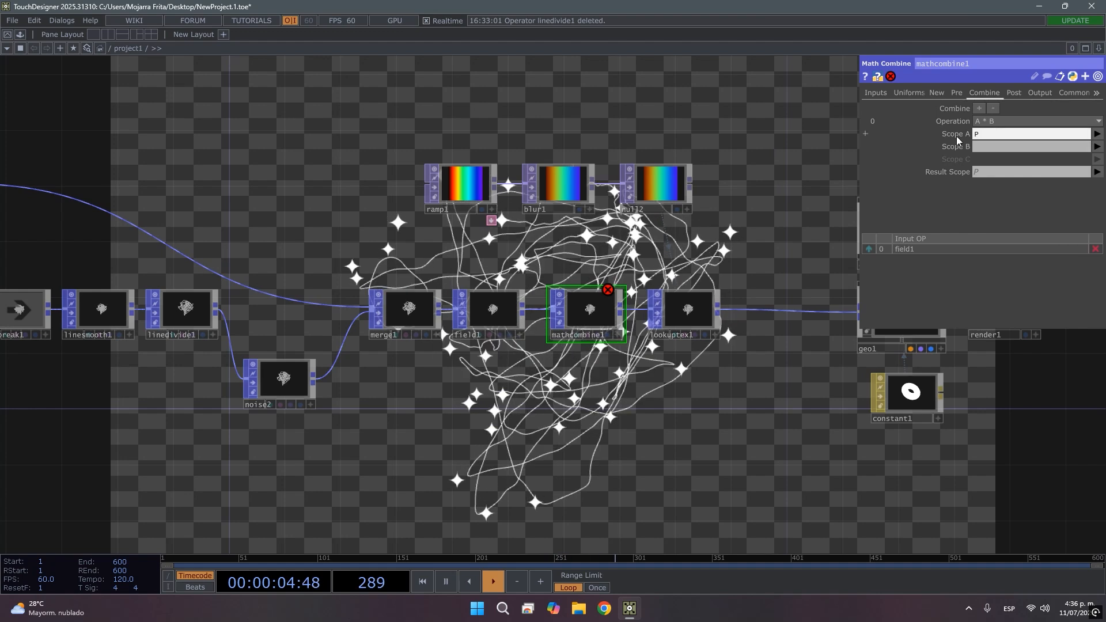
pyautogui.click(1098, 147)
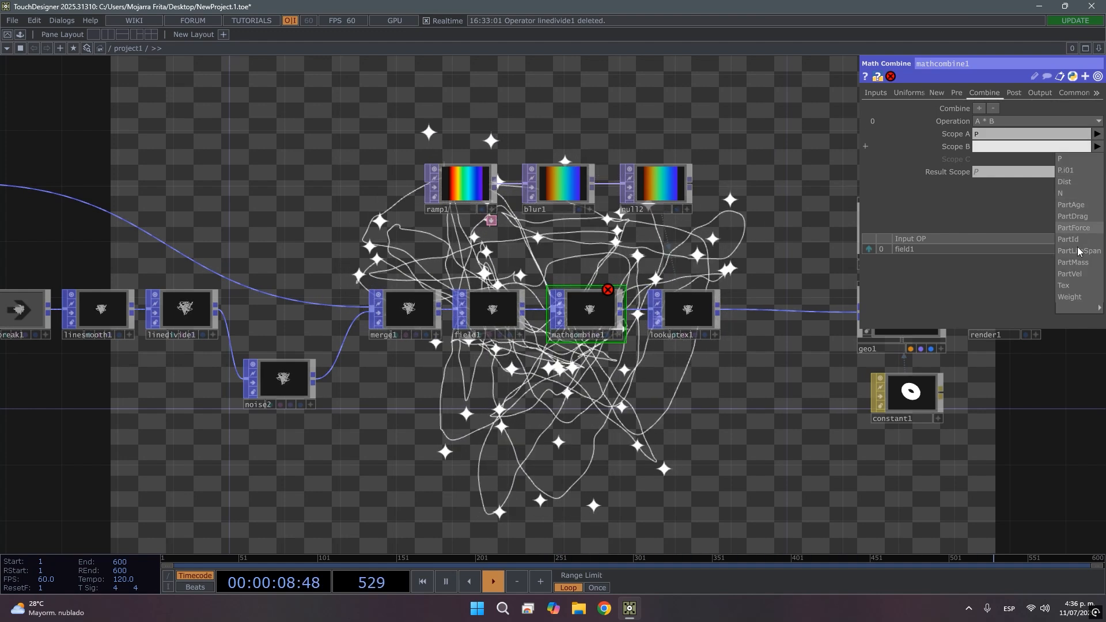
pyautogui.click(1077, 296)
# Set the Lookup Texture POP's Output Attribute Scope to Color.
pyautogui.moveTo(668, 399); pyautogui.dragTo(585, 371)
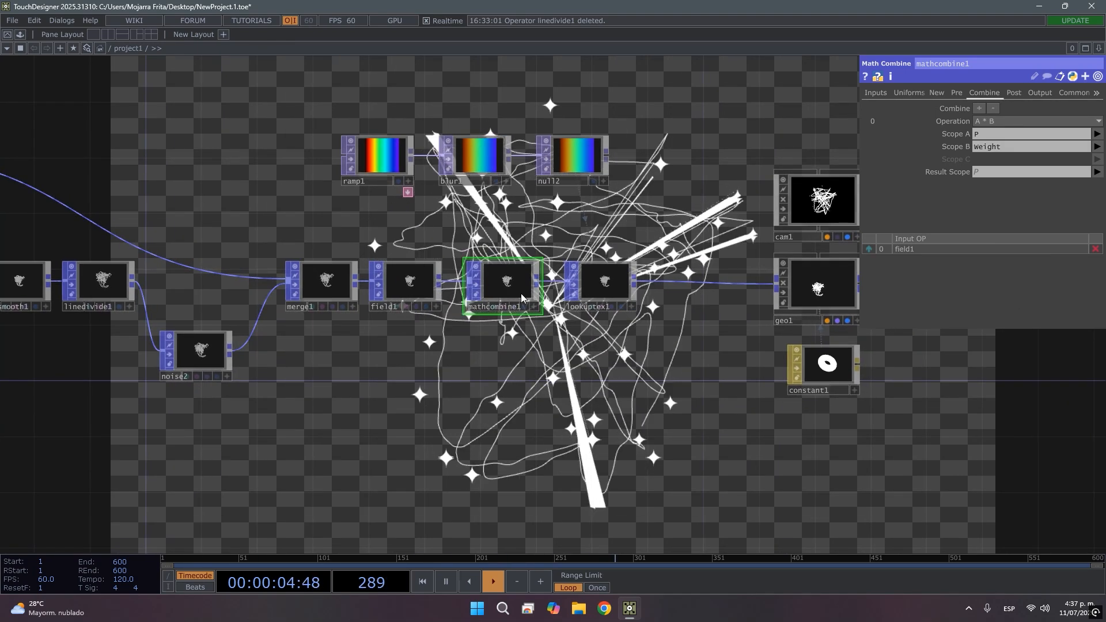
pyautogui.moveTo(457, 220); pyautogui.dragTo(341, 200)
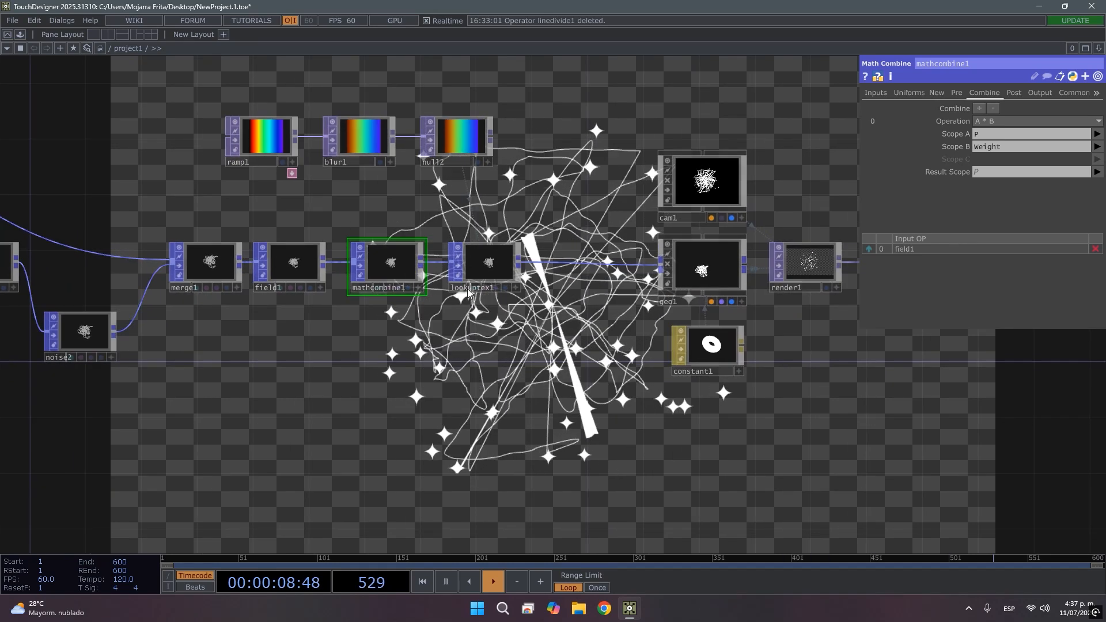
pyautogui.click(494, 270)
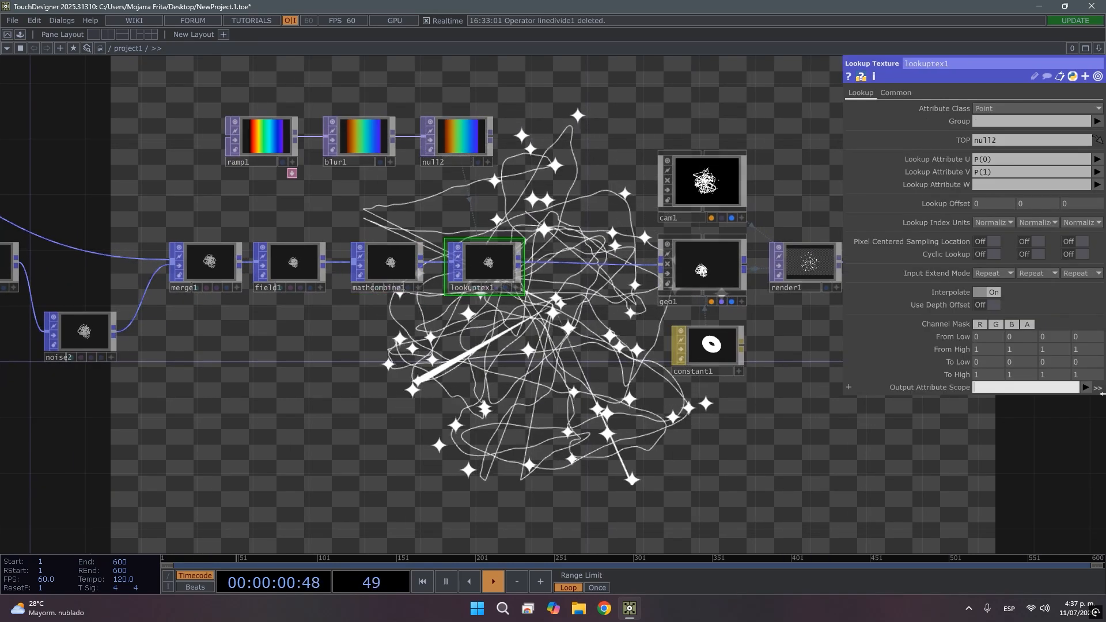
pyautogui.click(1086, 388)
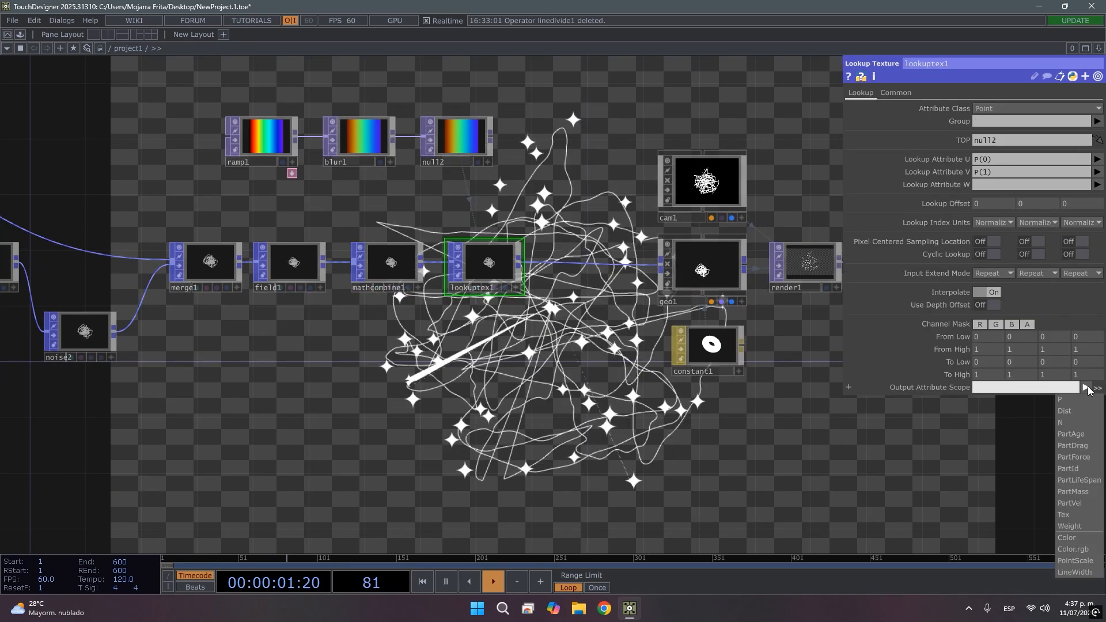
pyautogui.click(1066, 537)
# Clear Lookup Attribute V on the Lookup Texture POP and set Lookup Attribute U to Weight.
pyautogui.moveTo(502, 405); pyautogui.dragTo(472, 397)
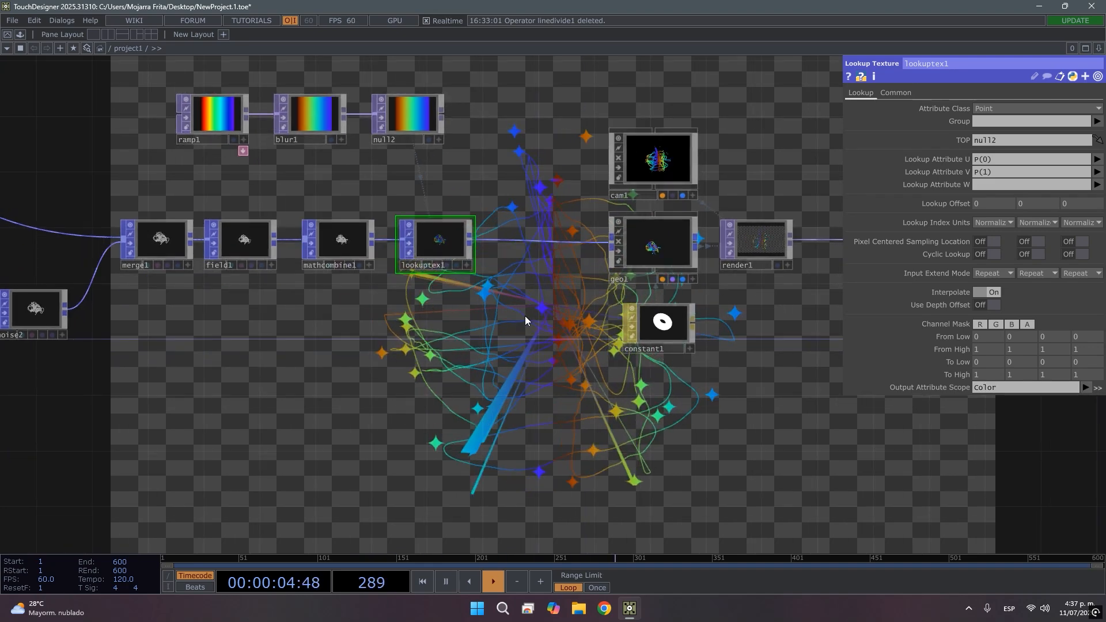
pyautogui.moveTo(460, 328); pyautogui.dragTo(481, 353)
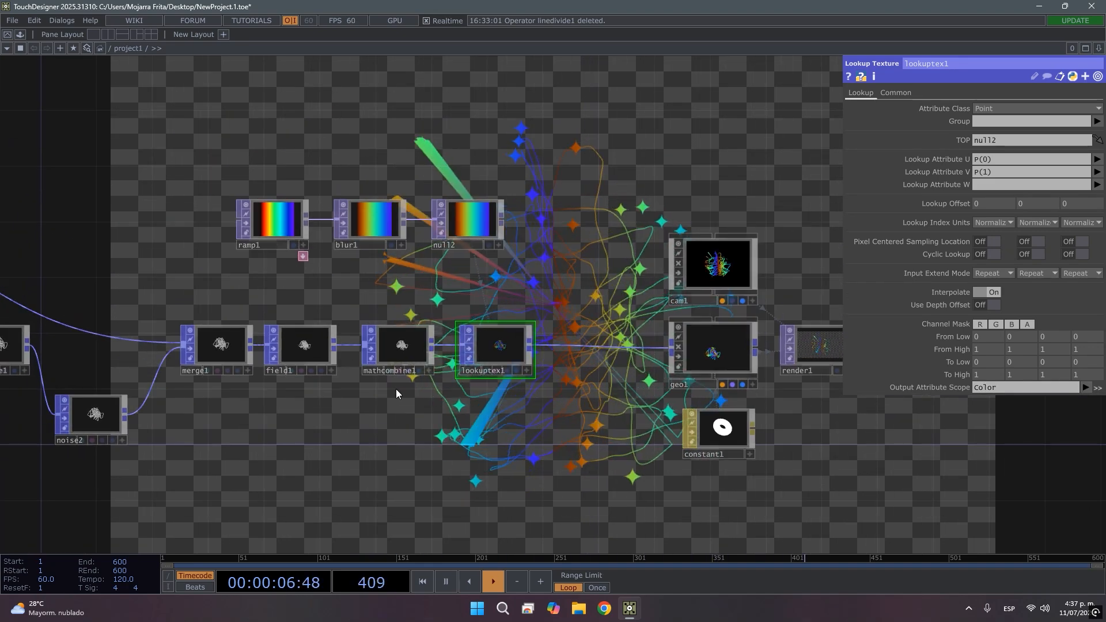
pyautogui.moveTo(369, 414); pyautogui.dragTo(444, 455)
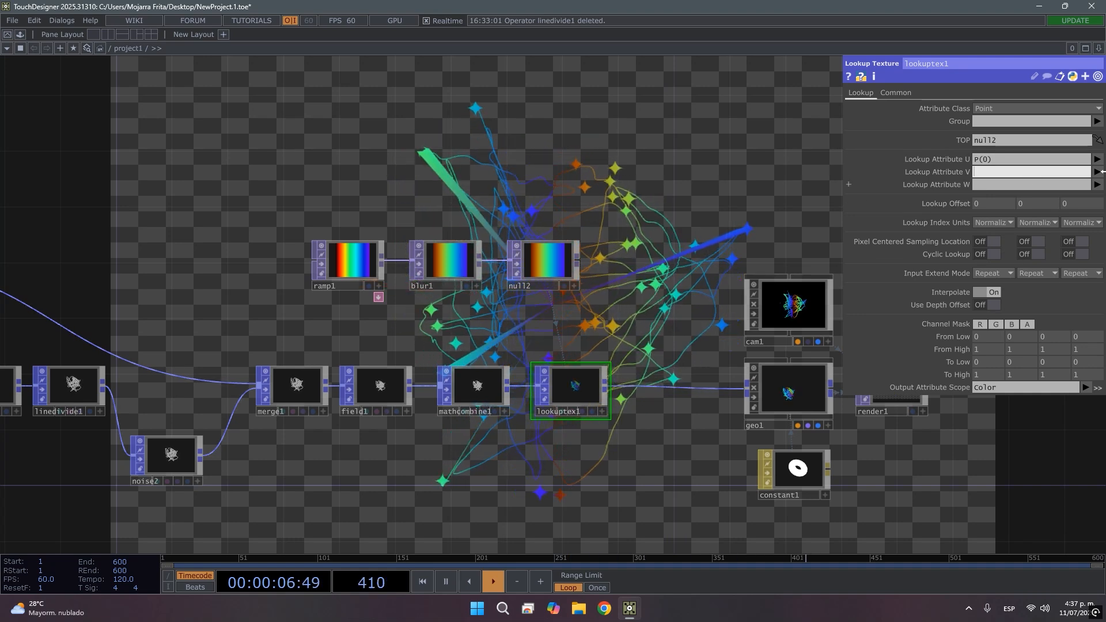
pyautogui.click(1097, 159)
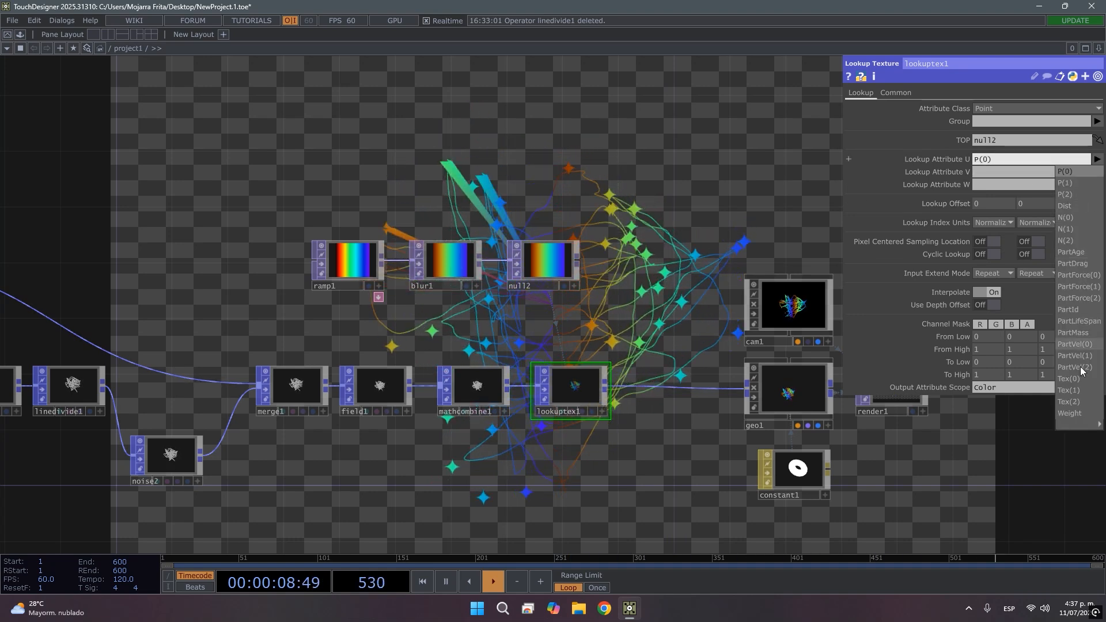
pyautogui.click(1069, 414)
# Set the Field POP's Transition Range to 1.
pyautogui.moveTo(644, 469); pyautogui.dragTo(745, 424)
pyautogui.moveTo(510, 288); pyautogui.dragTo(612, 332)
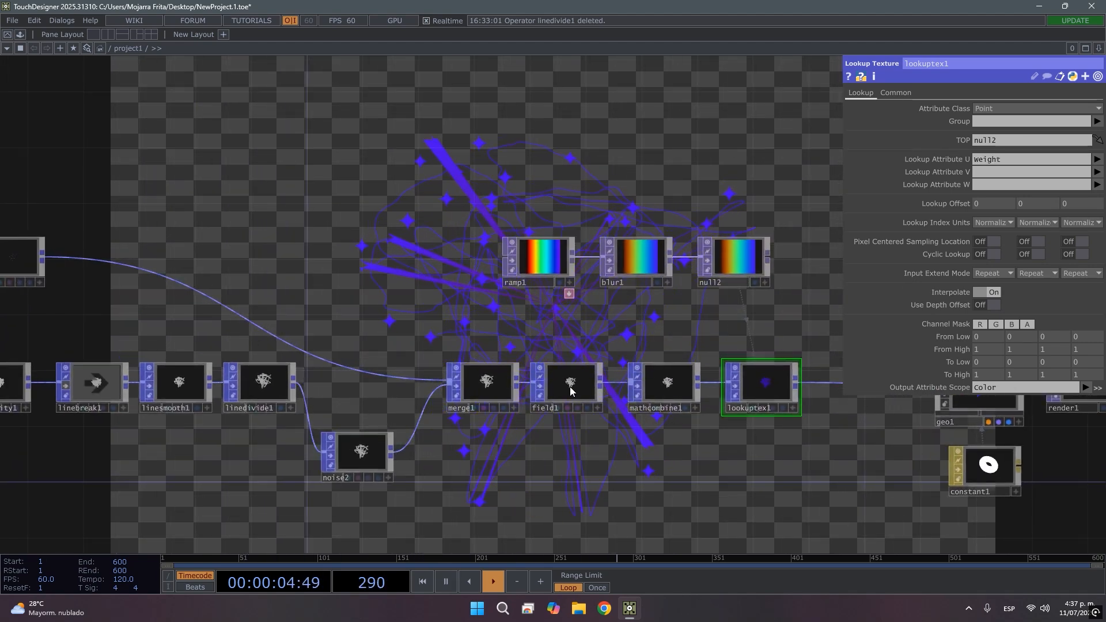
pyautogui.click(653, 395)
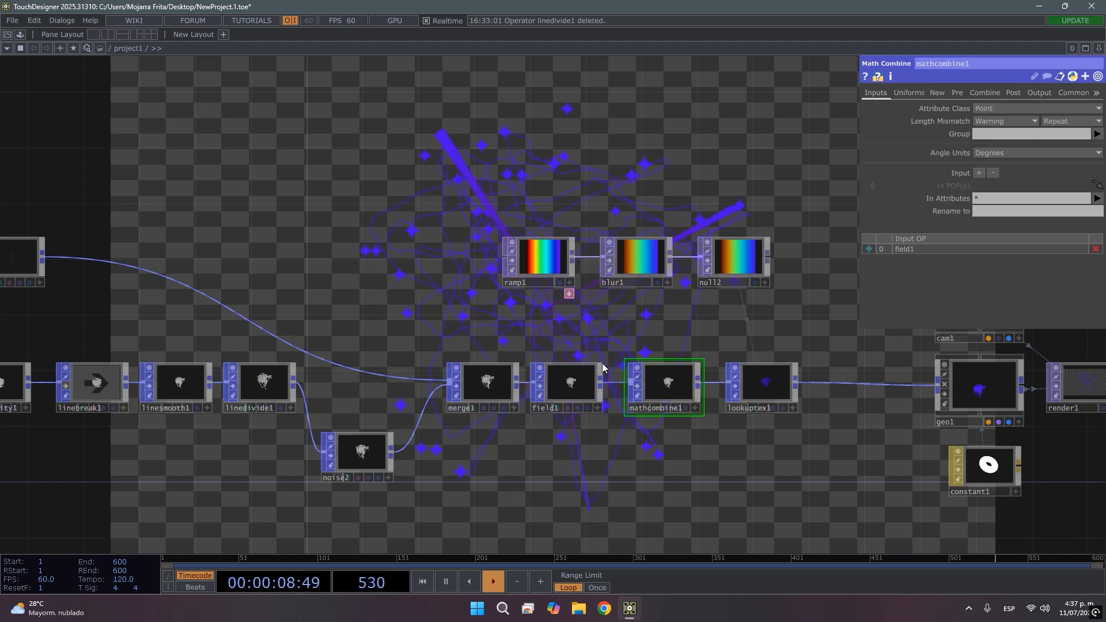
pyautogui.click(570, 374)
pyautogui.click(890, 93)
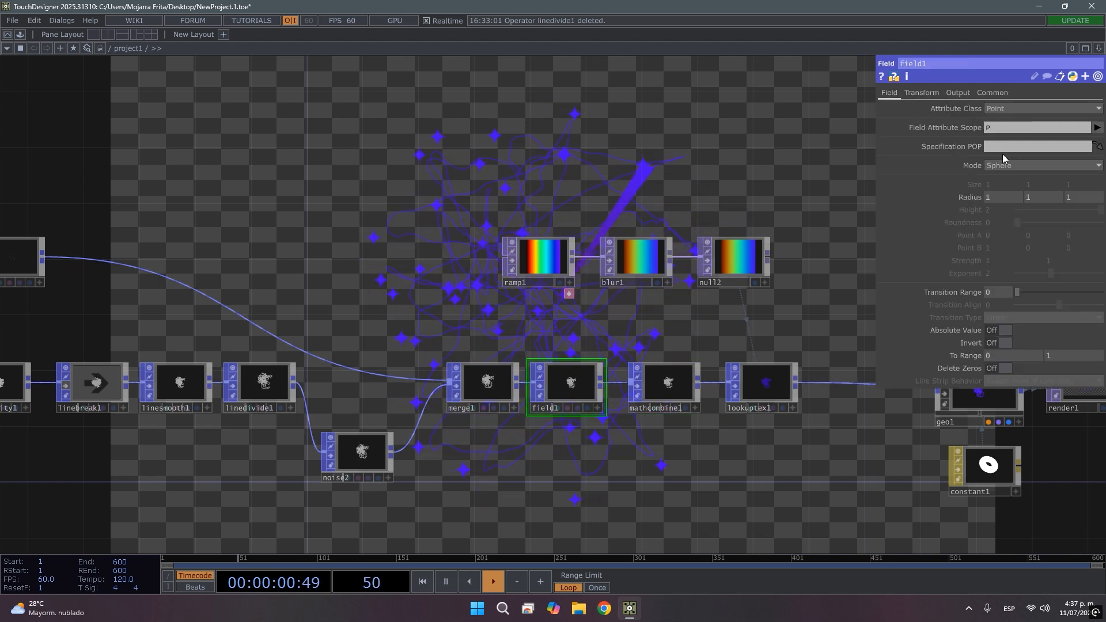
pyautogui.moveTo(1018, 291); pyautogui.dragTo(1073, 295)
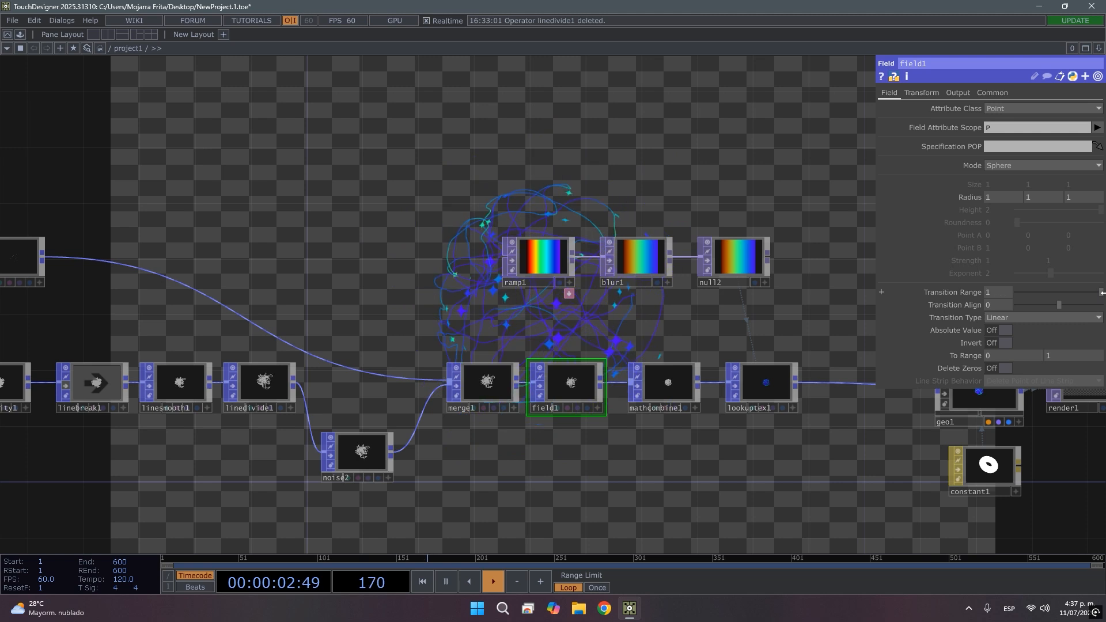
# Try a lower Transition Align on the Field POP and undo the change.
pyautogui.moveTo(587, 317)
pyautogui.mouseDown()
pyautogui.moveTo(577, 237)
pyautogui.moveTo(348, 158)
pyautogui.mouseUp()
pyautogui.moveTo(432, 328)
pyautogui.mouseDown()
pyautogui.moveTo(353, 327)
pyautogui.moveTo(378, 256)
pyautogui.mouseUp()
pyautogui.moveTo(430, 327); pyautogui.dragTo(449, 448)
pyautogui.moveTo(616, 313); pyautogui.dragTo(608, 378)
pyautogui.moveTo(1058, 303); pyautogui.dragTo(1035, 306)
pyautogui.moveTo(628, 312); pyautogui.dragTo(545, 287)
pyautogui.hotkey('ctrl', 'z')
# Move field1, mathcombine1 and lookuptex1 together toward geo1 to make room after merge1.
pyautogui.moveTo(501, 445); pyautogui.dragTo(726, 392)
pyautogui.moveTo(492, 451); pyautogui.dragTo(302, 437)
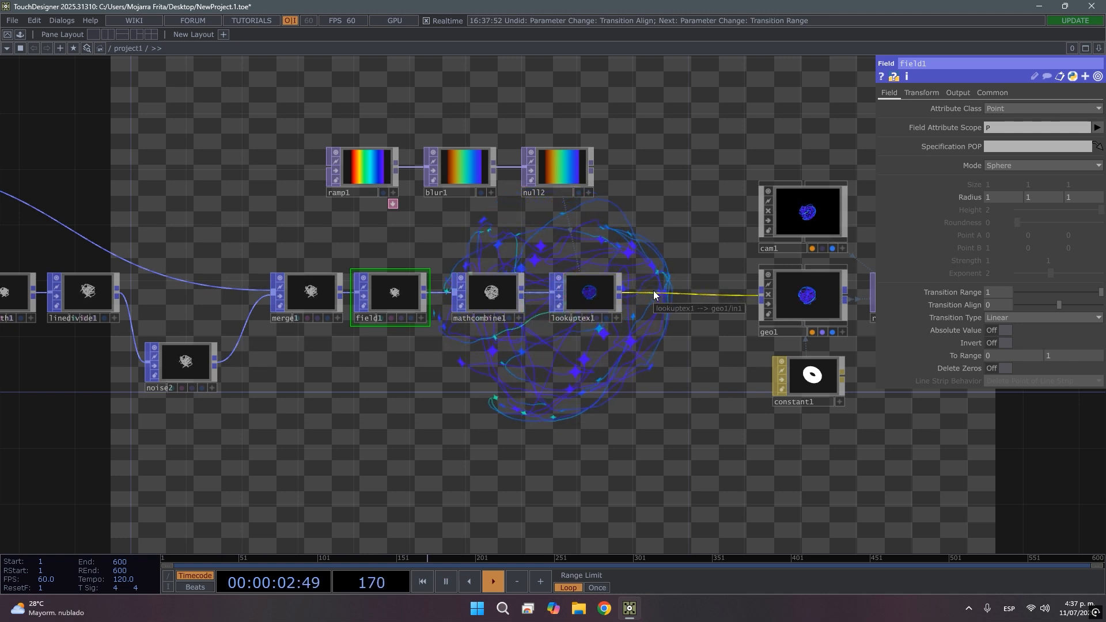
pyautogui.keyDown('shift'); pyautogui.click(493, 296); pyautogui.keyUp('shift')
pyautogui.keyDown('shift'); pyautogui.click(580, 304); pyautogui.keyUp('shift')
pyautogui.moveTo(494, 307); pyautogui.dragTo(592, 301)
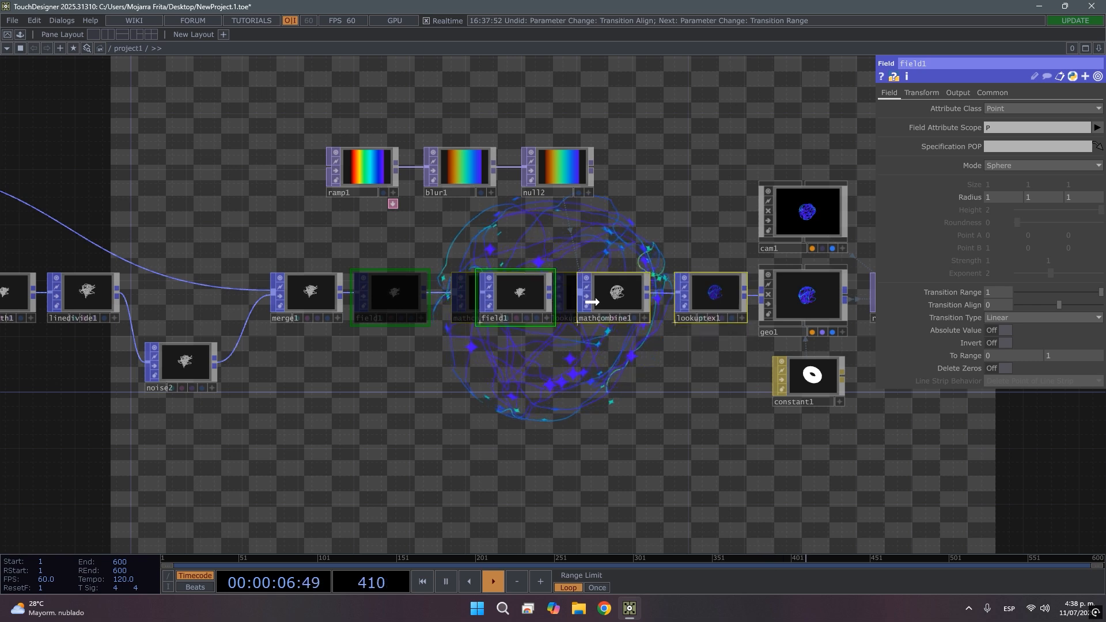
# Insert a Transform POP between merge1 and field1 and set its Scale to 1.5 on all axes.
pyautogui.rightClick(404, 292)
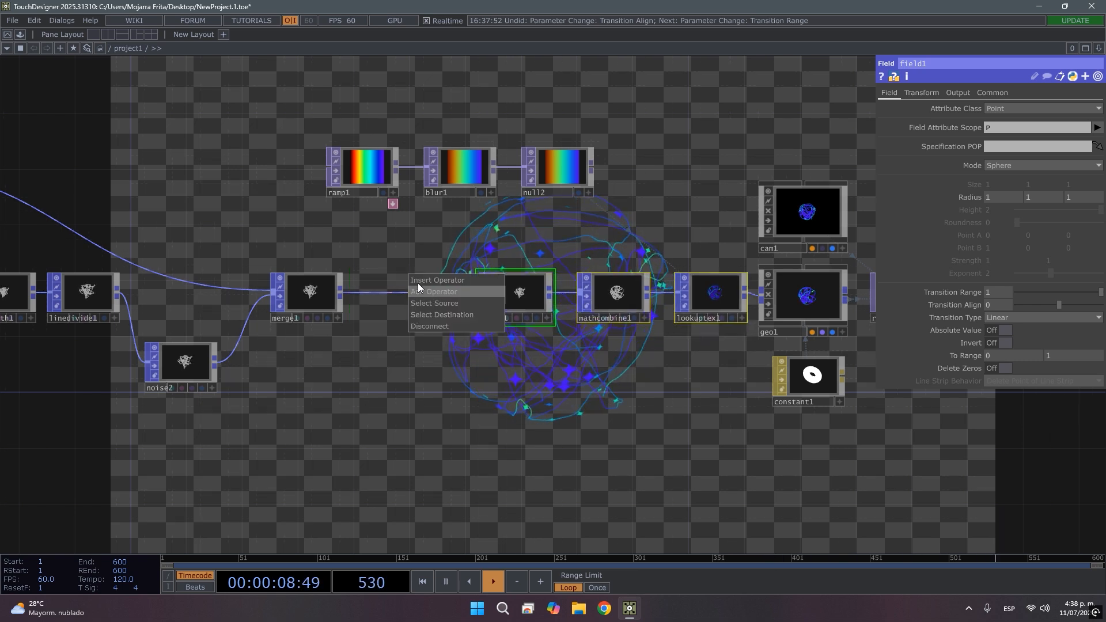
pyautogui.click(417, 282)
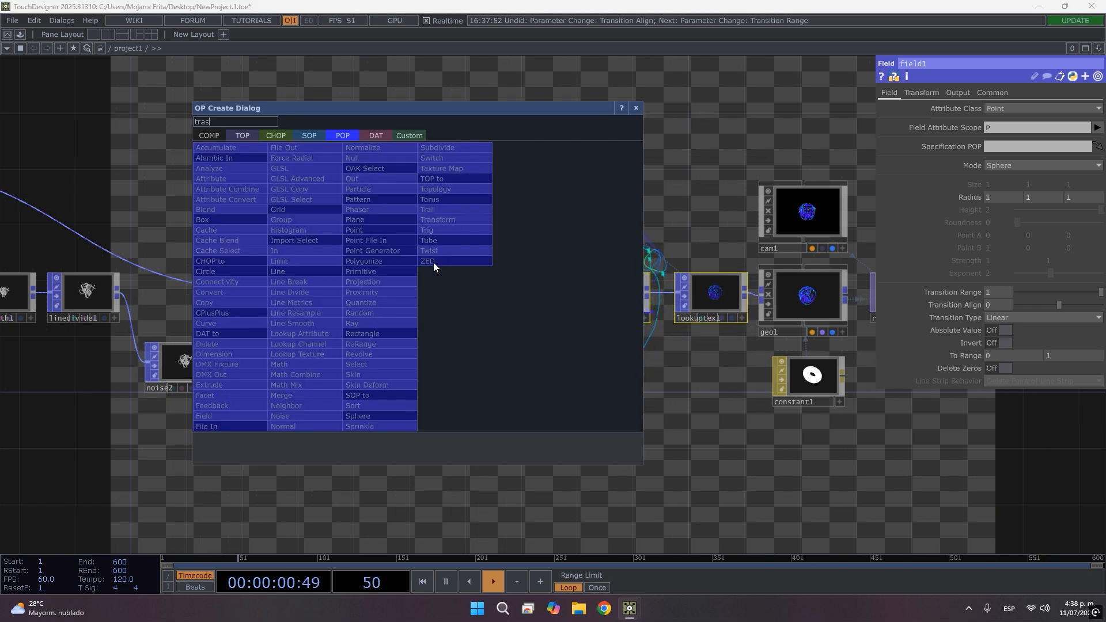
pyautogui.click(450, 223)
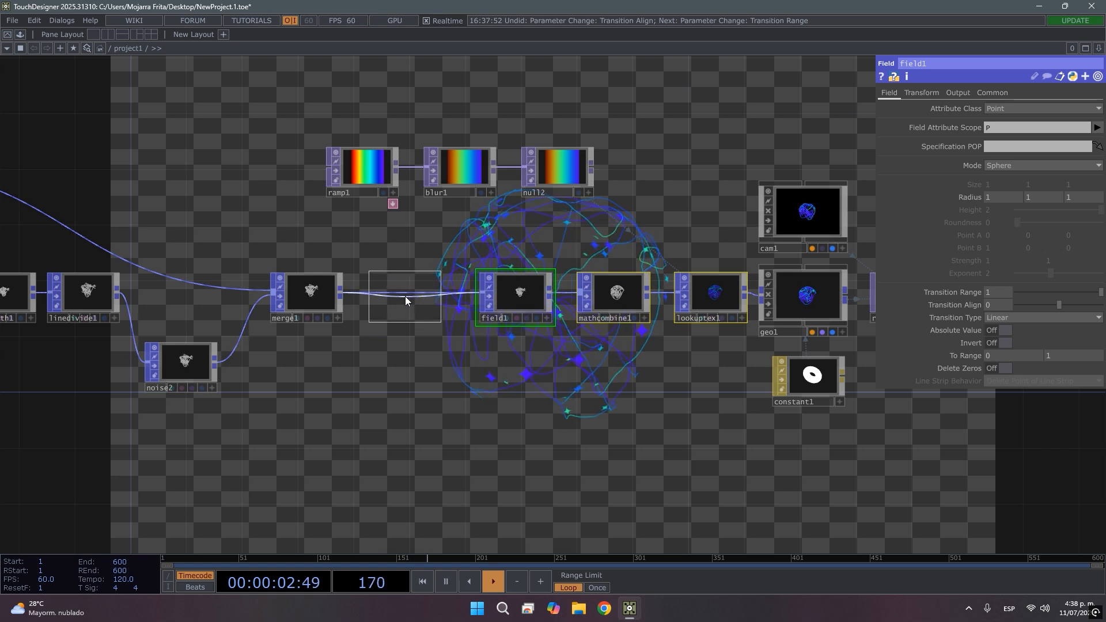
pyautogui.click(405, 296)
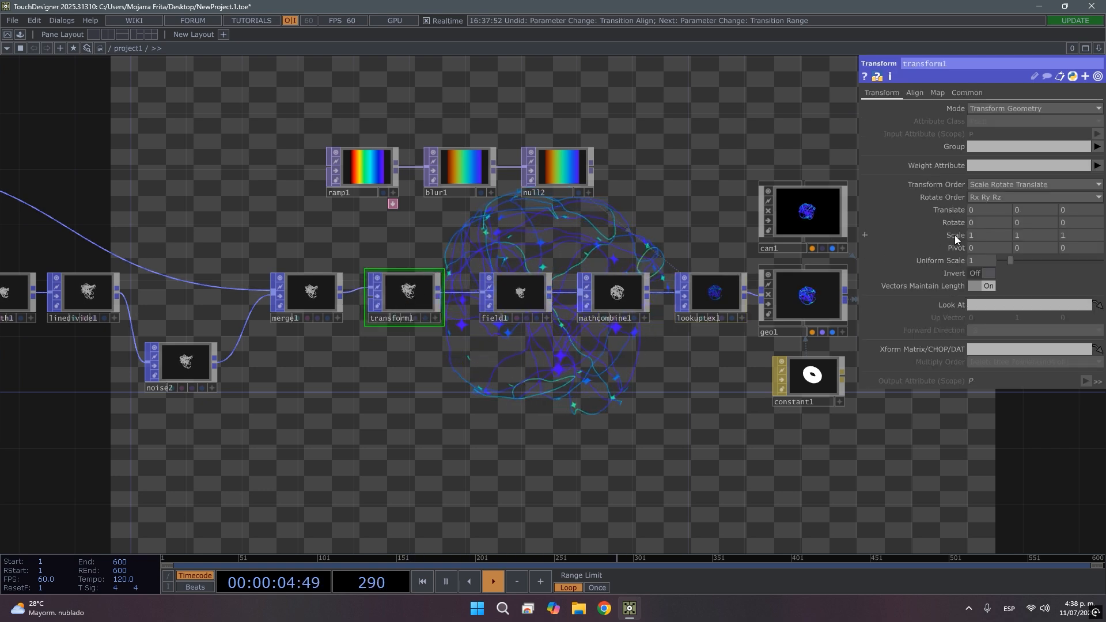
pyautogui.moveTo(954, 217); pyautogui.dragTo(957, 215)
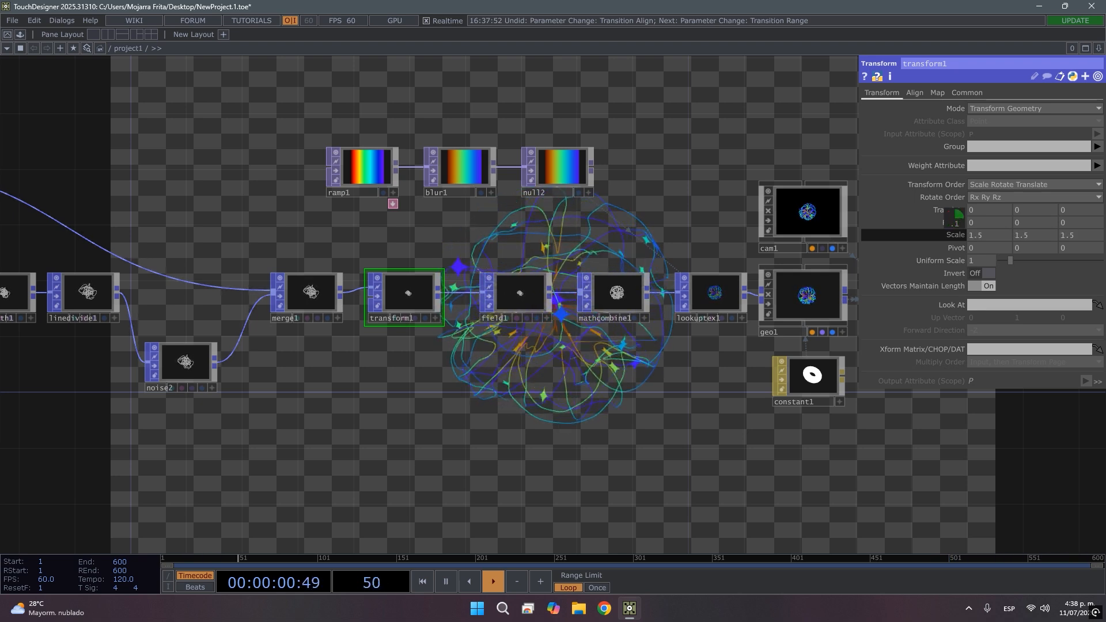
# Try moving transform1 between lookuptex1 and geo1 with its Scale raised to 2.5, and undo these changes.
pyautogui.moveTo(439, 391); pyautogui.dragTo(507, 489)
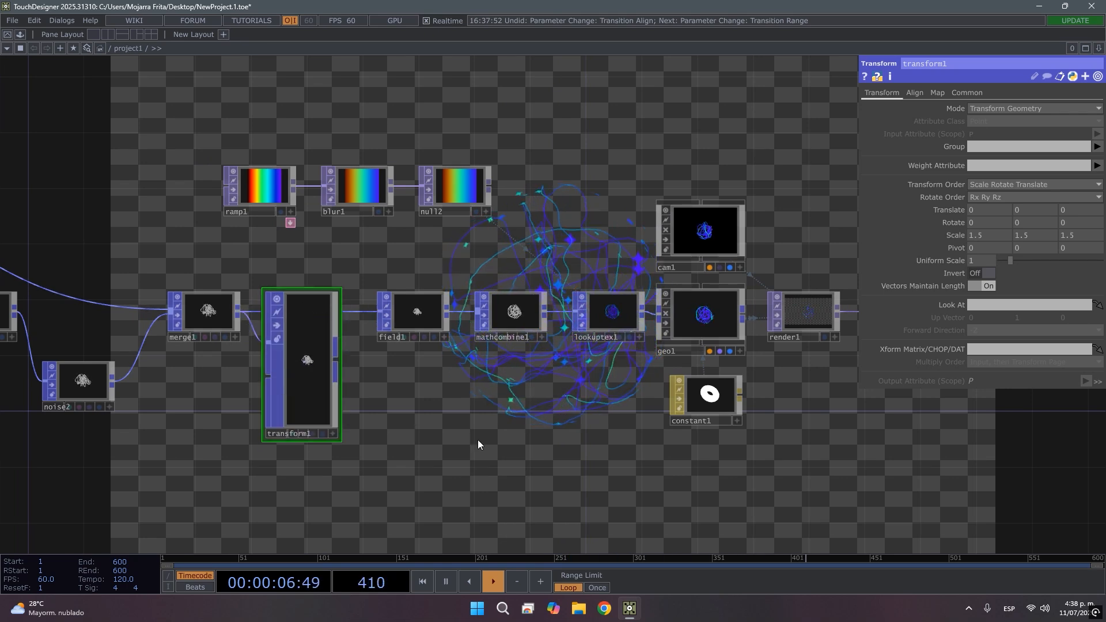
pyautogui.hotkey('ctrl', 'z')
pyautogui.moveTo(313, 329); pyautogui.dragTo(541, 436)
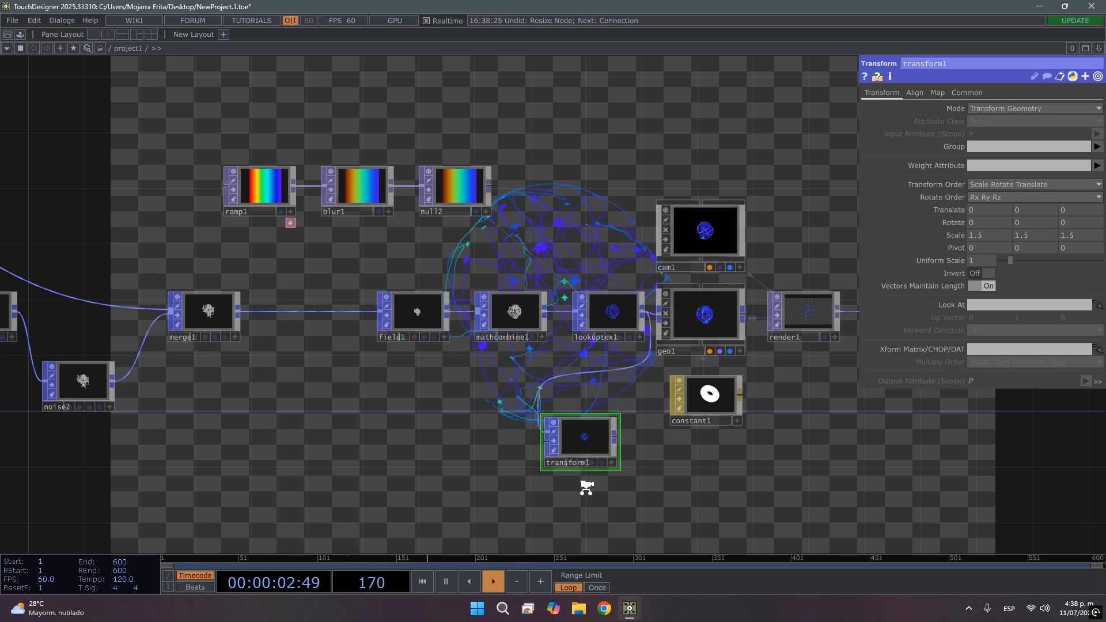
pyautogui.scroll(6, 586, 484)
pyautogui.scroll(4, 579, 349)
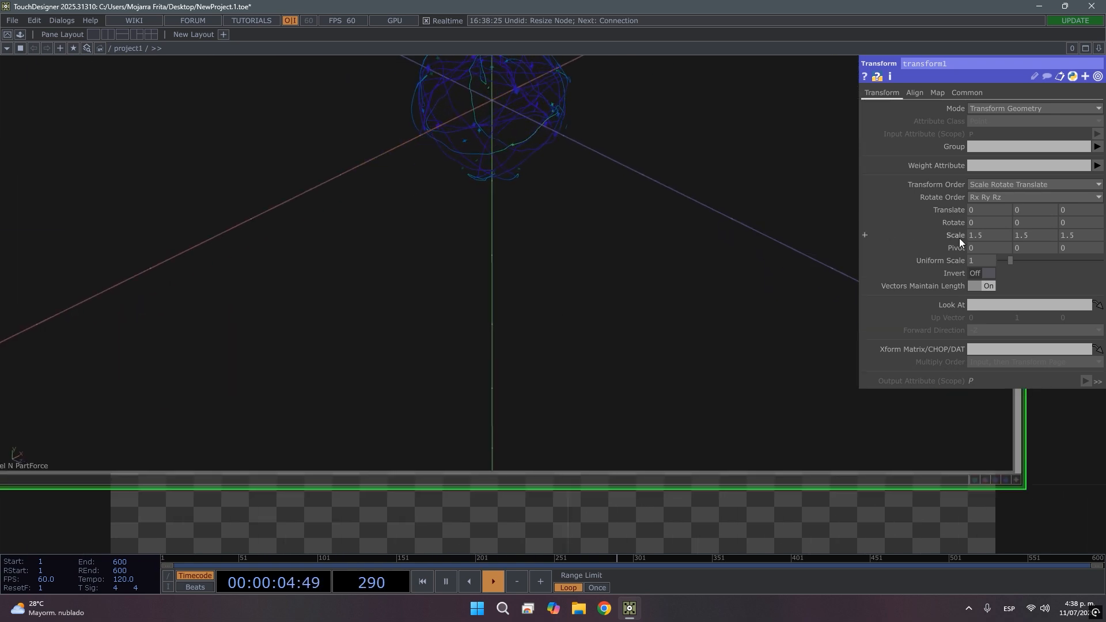
pyautogui.moveTo(957, 234); pyautogui.dragTo(974, 234, button='middle')
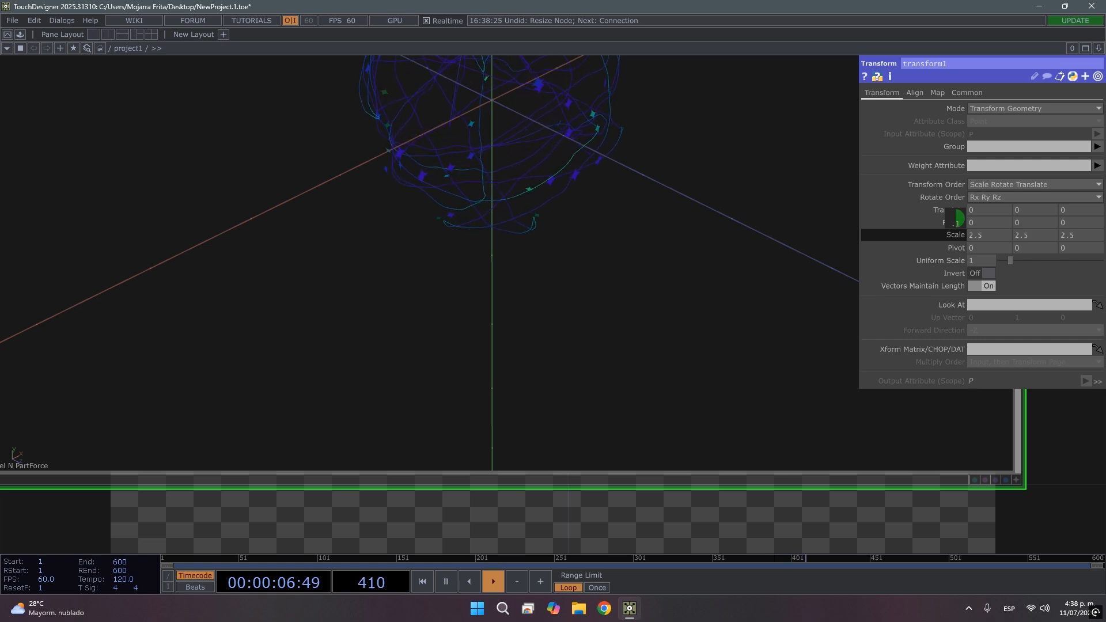
pyautogui.scroll(-8, 534, 309)
pyautogui.hotkey('ctrl', 'z')
pyautogui.hotkey('ctrl', 'z')
pyautogui.hotkey('ctrl', 'z')
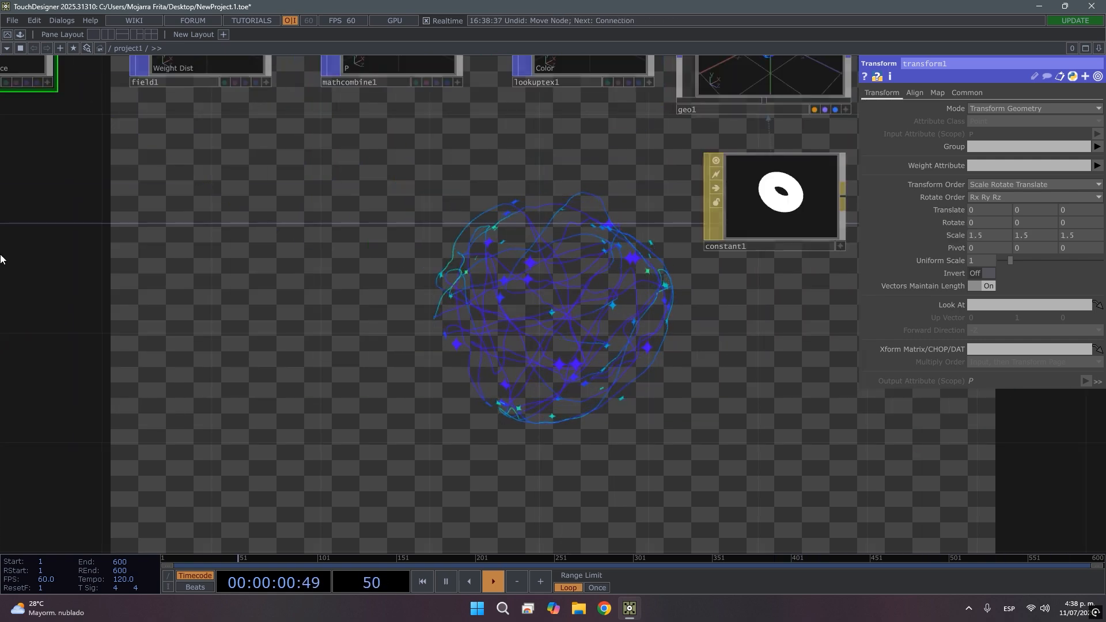
pyautogui.hotkey('ctrl', 'z')
# Set the Scale of geo1 to 1.91 on all axes.
pyautogui.moveTo(390, 377); pyautogui.dragTo(429, 493)
pyautogui.moveTo(406, 283); pyautogui.dragTo(44, 337)
pyautogui.click(700, 444)
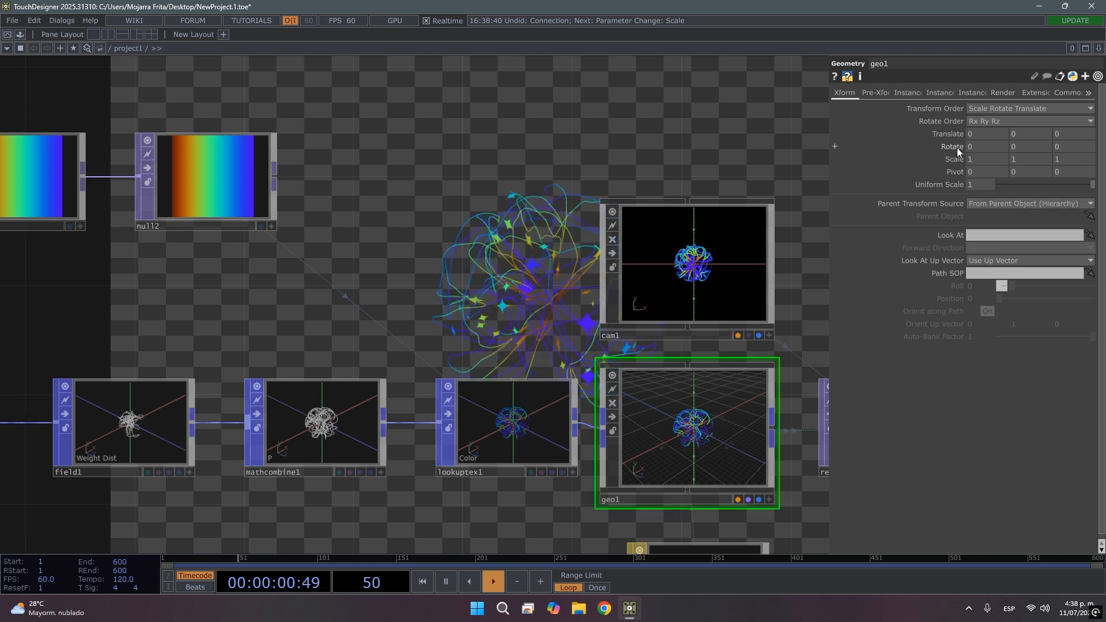
pyautogui.moveTo(950, 167); pyautogui.dragTo(948, 143, button='middle')
# Set the Scale of transform1 to 1.29 on all axes.
pyautogui.scroll(-3, 410, 184)
pyautogui.scroll(-3, 410, 185)
pyautogui.moveTo(457, 195); pyautogui.dragTo(576, 207)
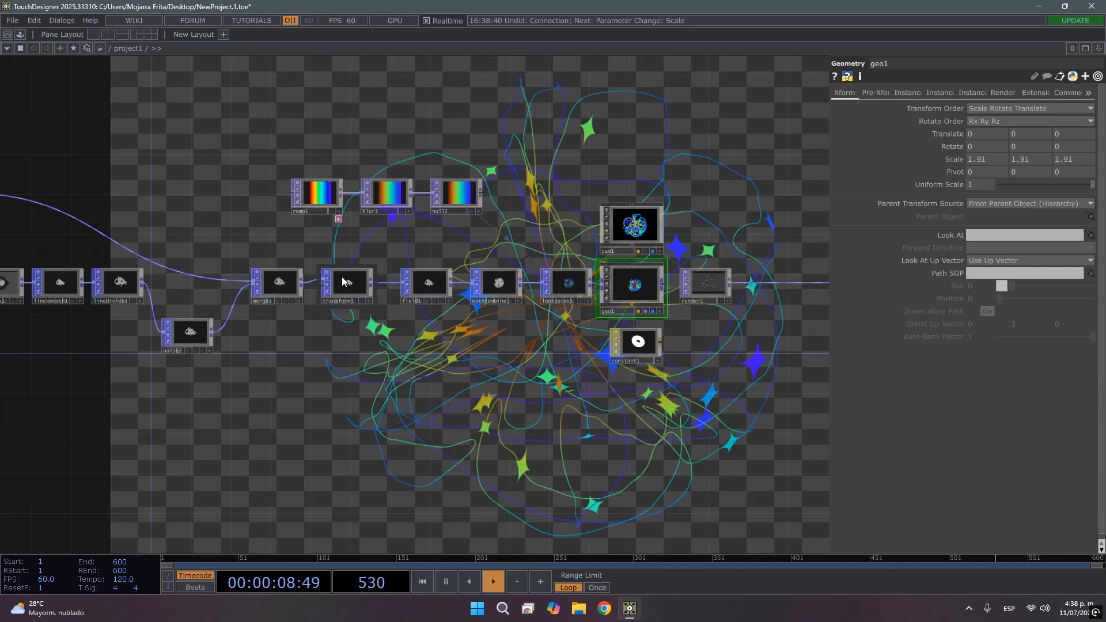
pyautogui.scroll(2, 344, 277)
pyautogui.click(352, 284)
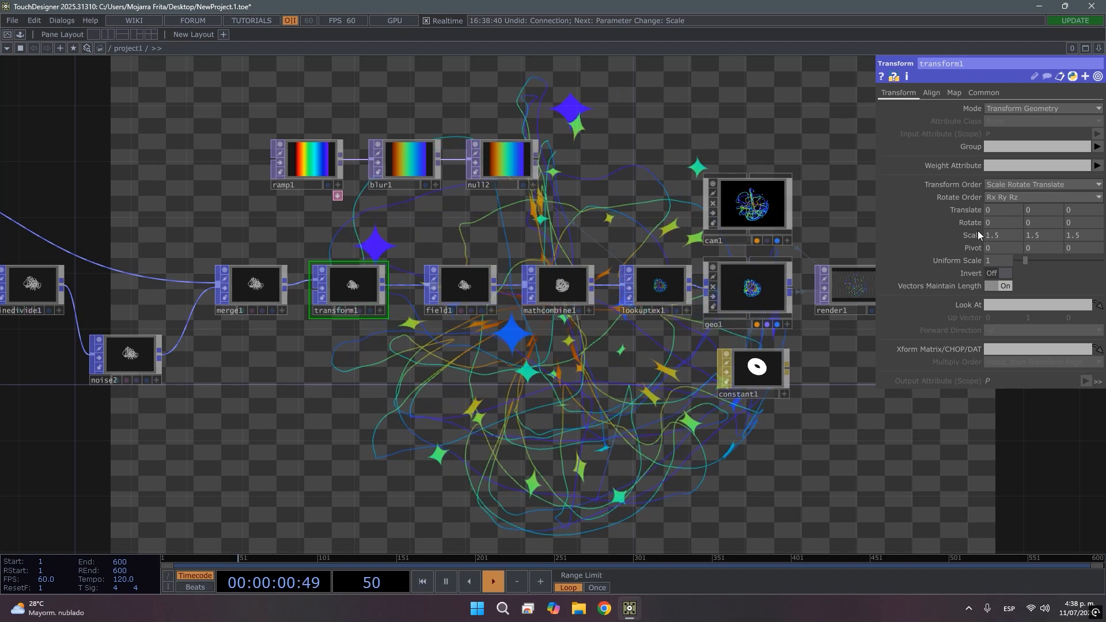
pyautogui.moveTo(977, 234)
pyautogui.mouseDown(button='middle')
pyautogui.moveTo(971, 247)
pyautogui.moveTo(972, 217)
pyautogui.mouseUp(button='middle')
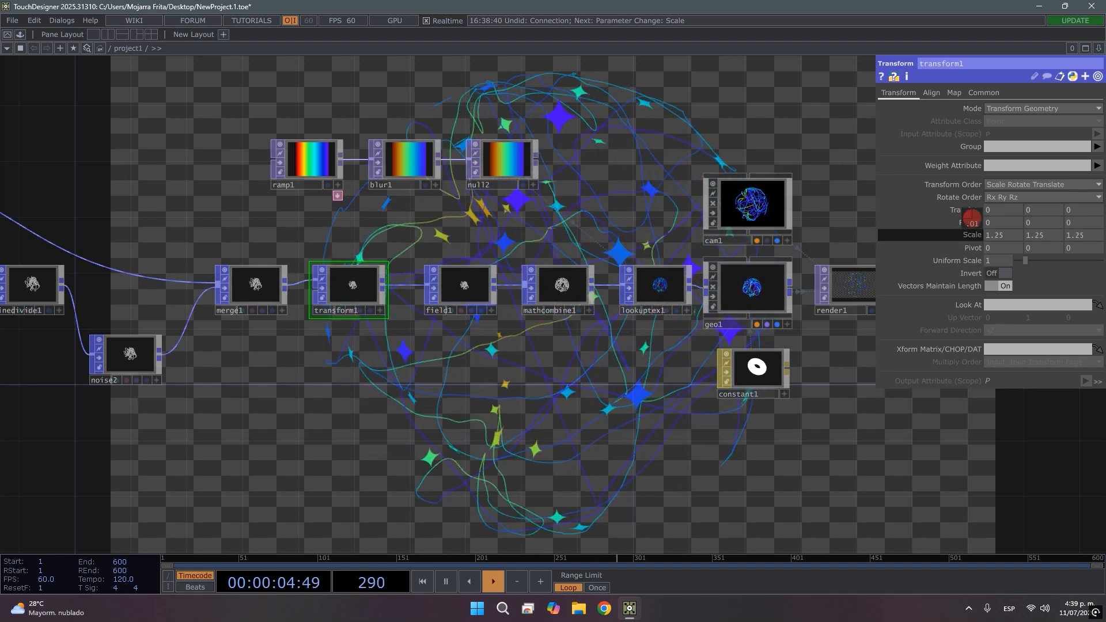
pyautogui.moveTo(681, 406); pyautogui.dragTo(845, 262)
pyautogui.moveTo(500, 391); pyautogui.dragTo(580, 346)
pyautogui.moveTo(817, 253); pyautogui.dragTo(633, 389)
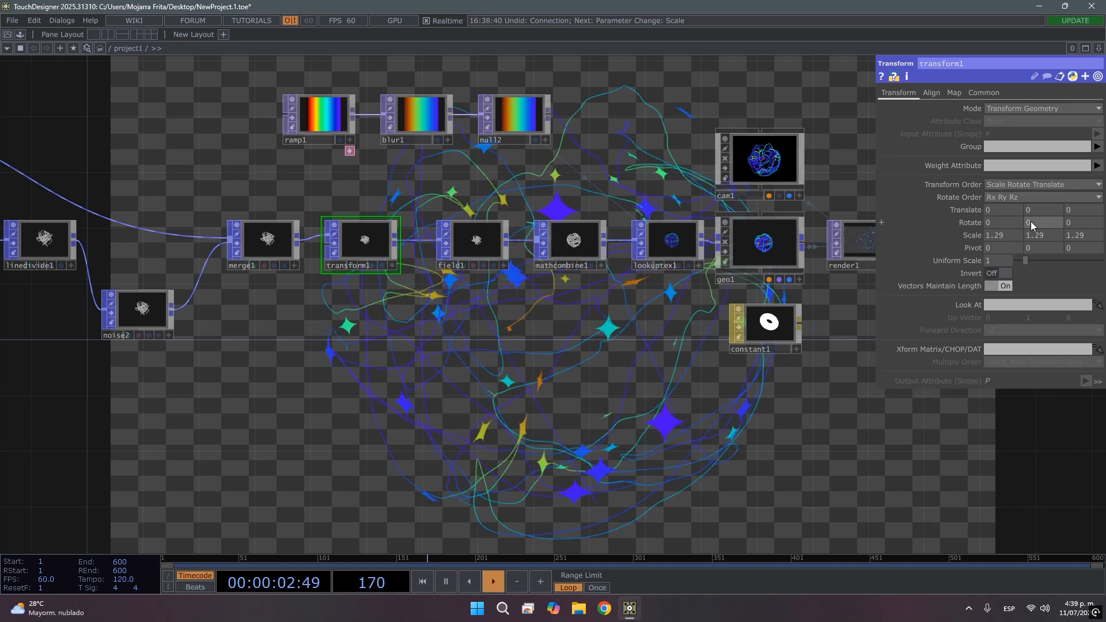
# Animate the Y Rotate of transform1 with the expression absTime.seconds * 0.5.
pyautogui.moveTo(1040, 200); pyautogui.dragTo(992, 206, button='middle')
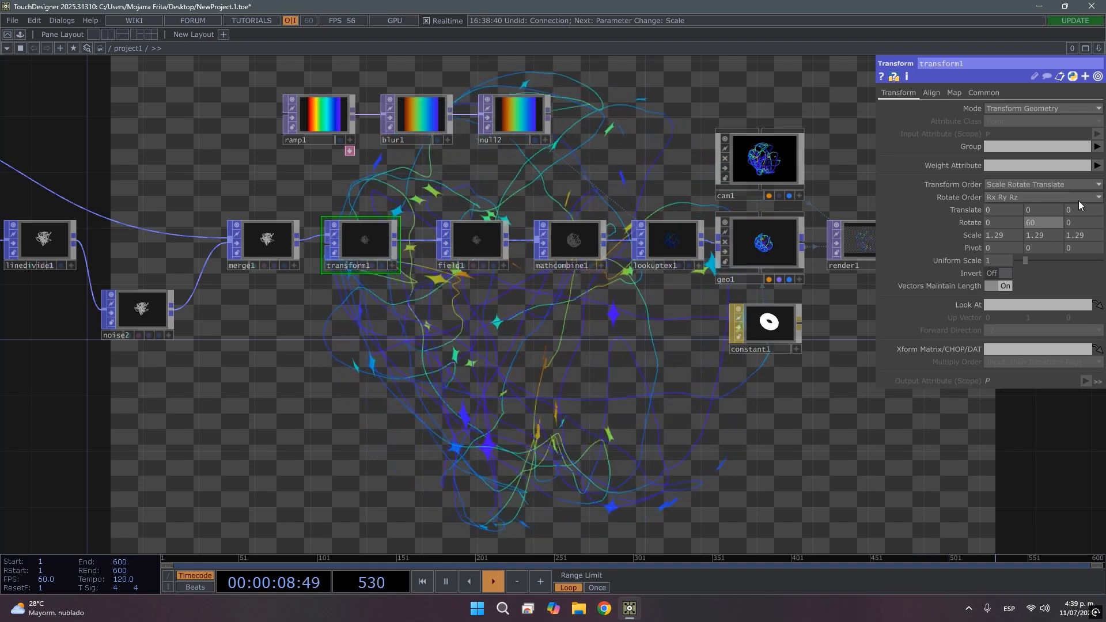
pyautogui.write('a')
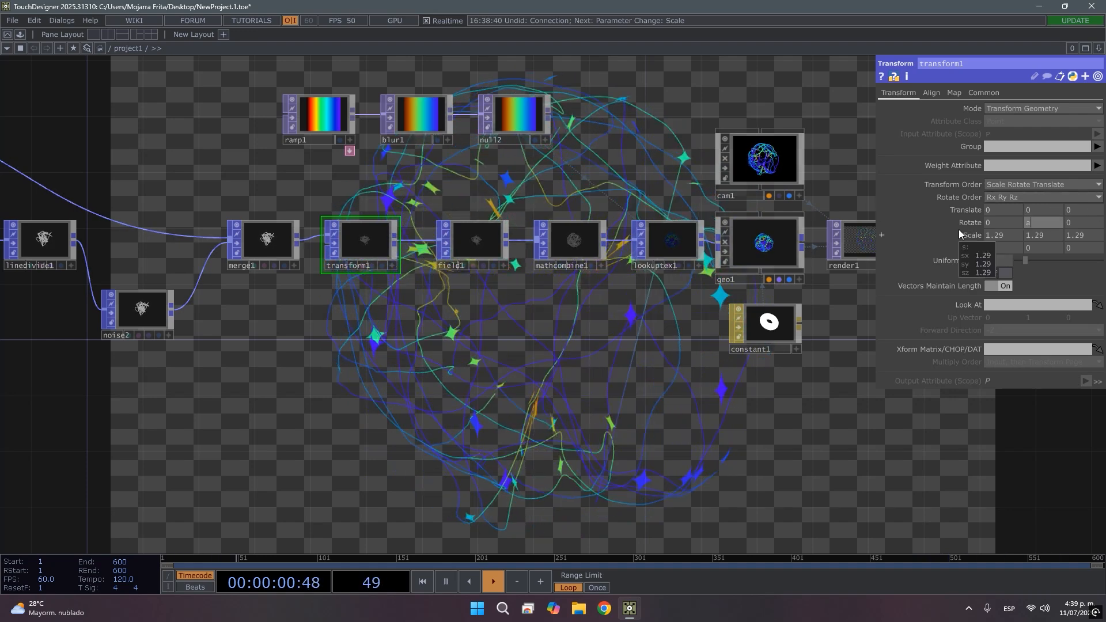
pyautogui.write('bsTime')
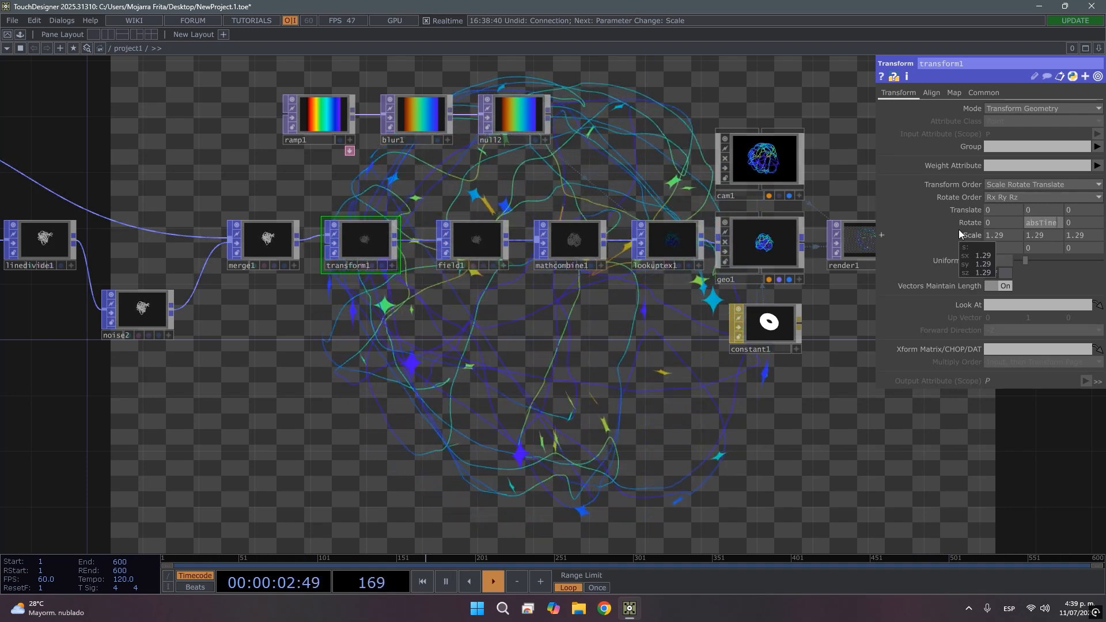
pyautogui.press('BackSpace')
pyautogui.press('BackSpace')
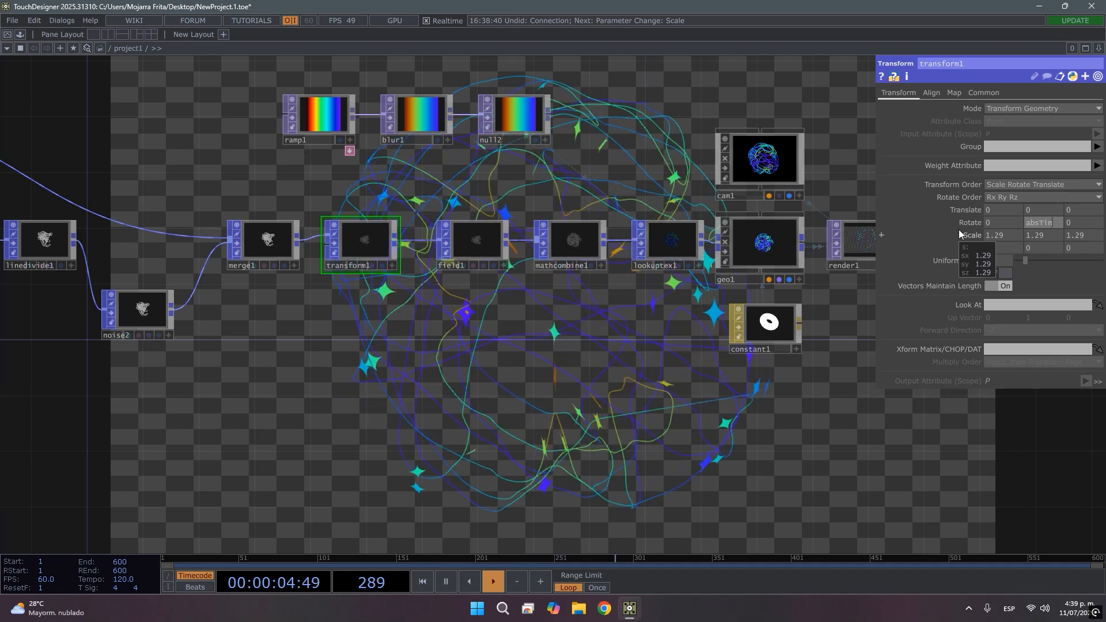
pyautogui.write('me')
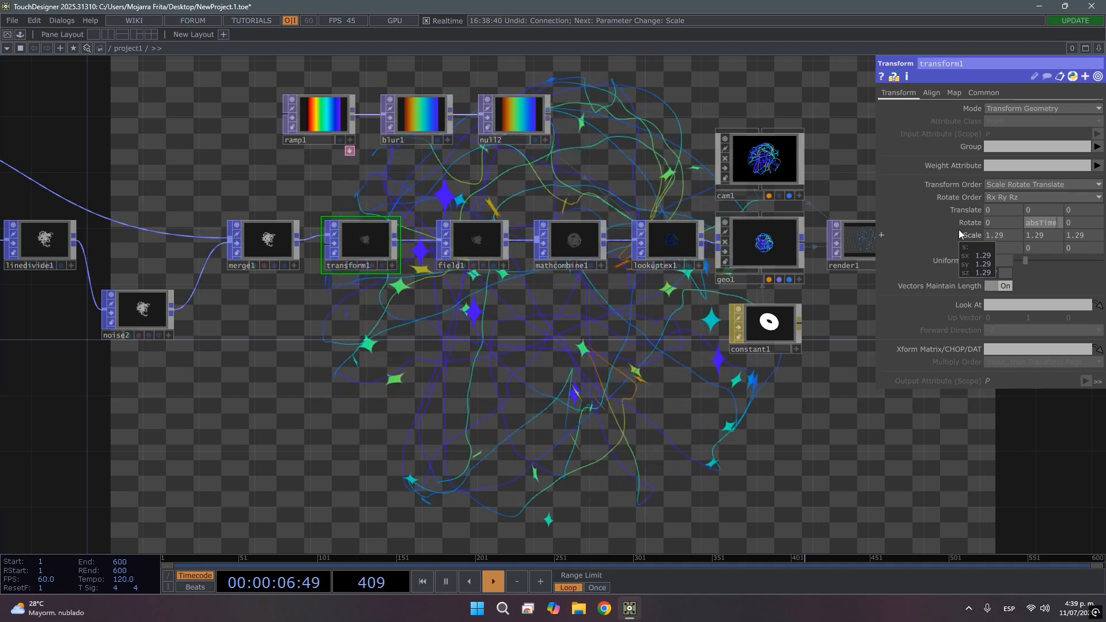
pyautogui.write('.seco')
pyautogui.write('nds')
pyautogui.write(' * 0')
pyautogui.write('.5')
pyautogui.press('Return')
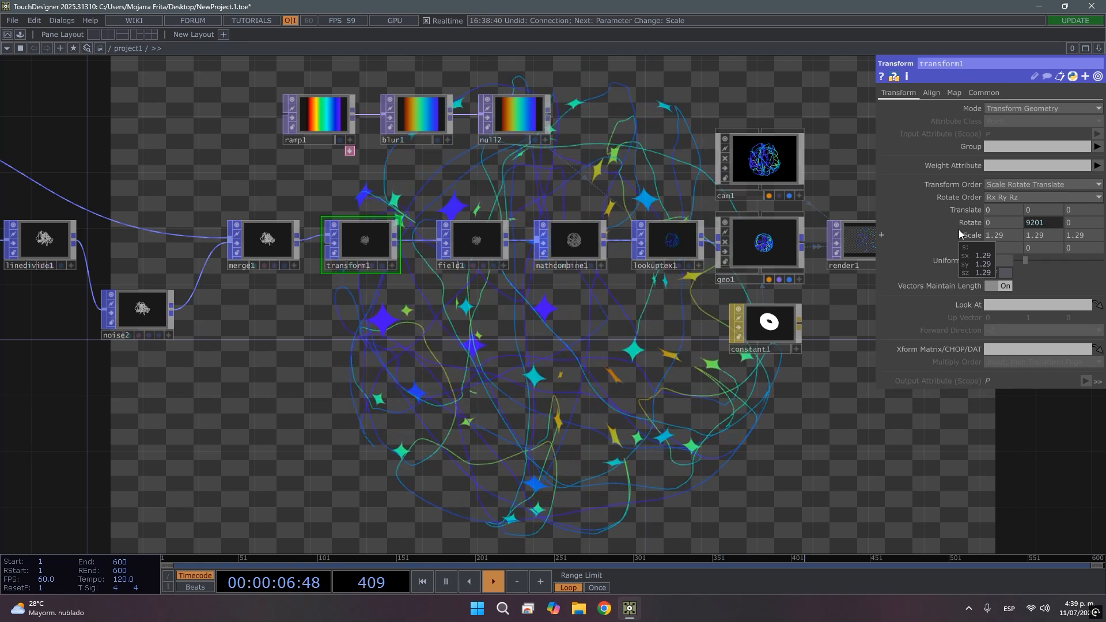
# Set the Harmonic Gain of noise1 to 1.
pyautogui.moveTo(348, 350); pyautogui.dragTo(648, 375)
pyautogui.moveTo(402, 409); pyautogui.dragTo(488, 414)
pyautogui.moveTo(215, 326); pyautogui.dragTo(482, 324)
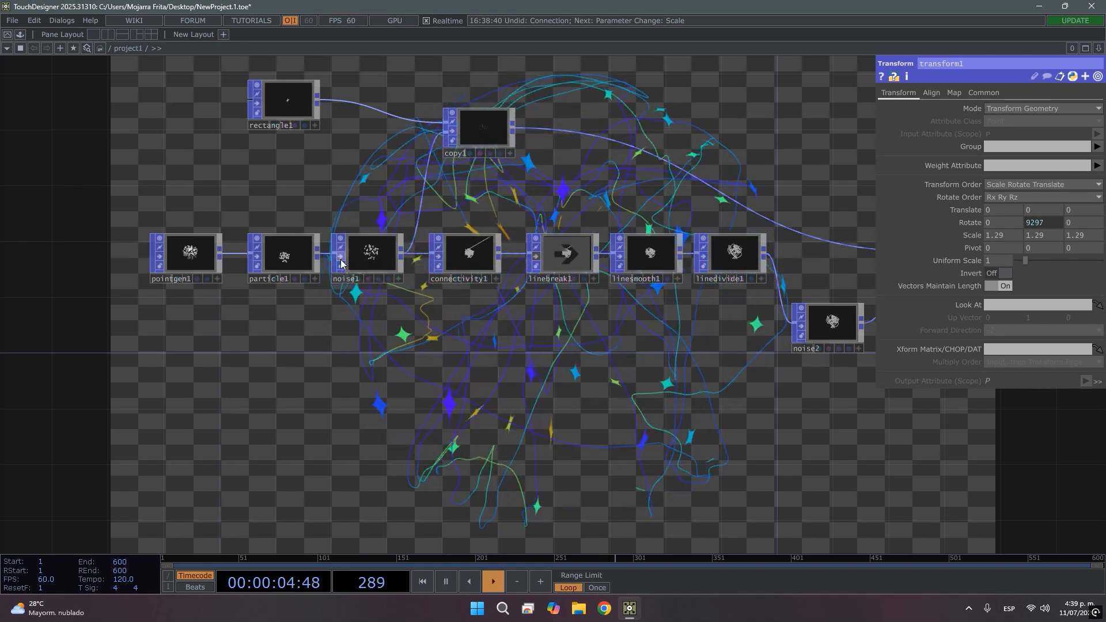
pyautogui.click(367, 257)
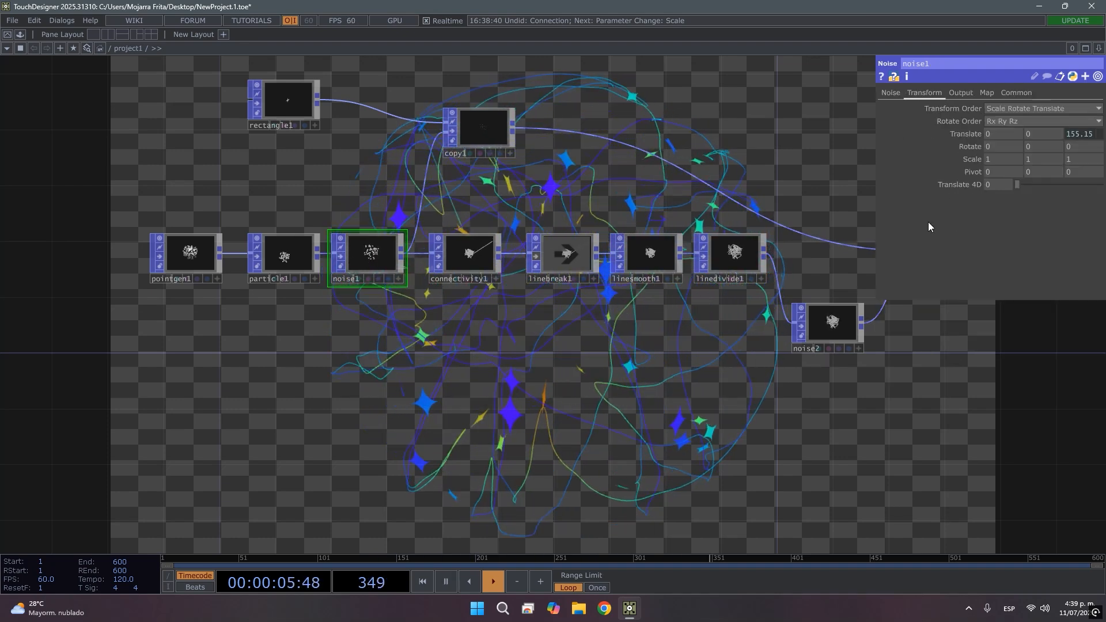
pyautogui.click(890, 92)
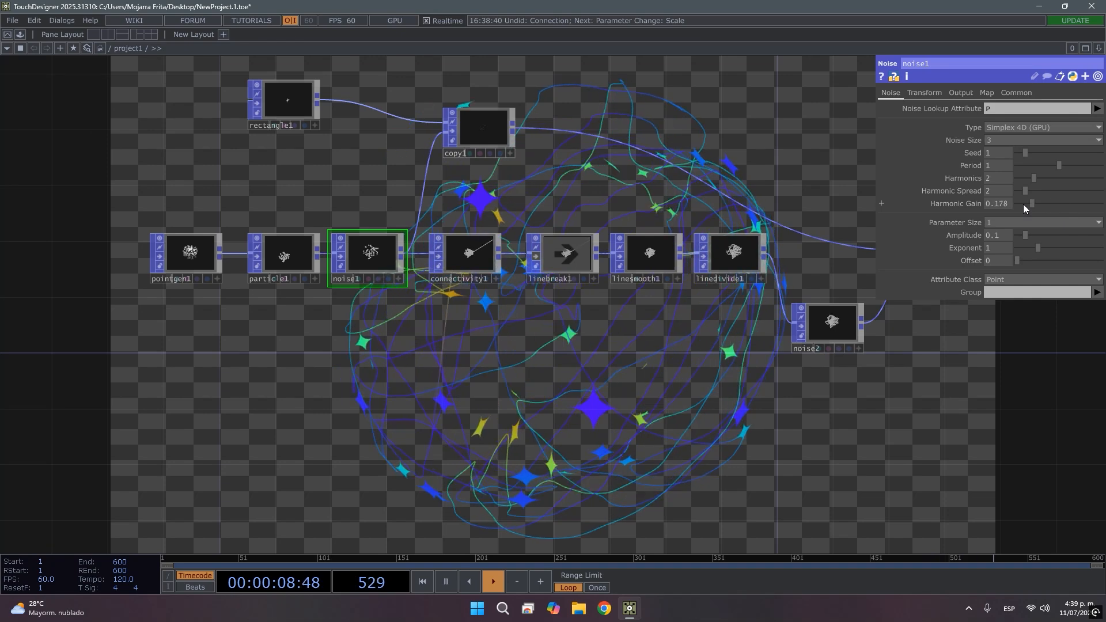
pyautogui.moveTo(1001, 206); pyautogui.dragTo(1075, 220)
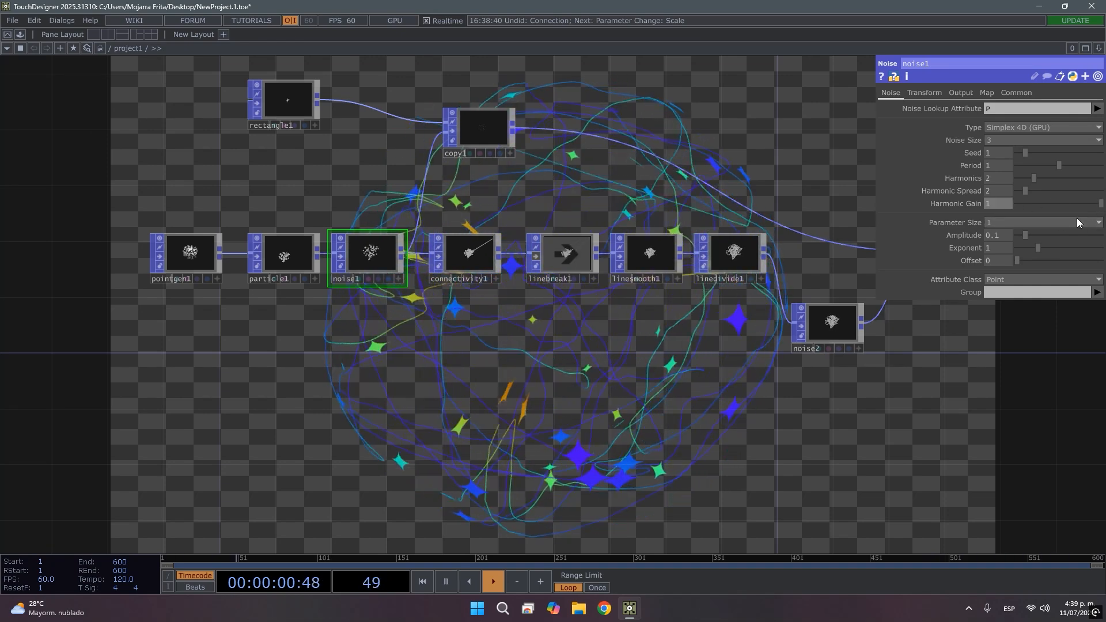
# Try Maximum Particles at 200 on particle1 and undo the change.
pyautogui.click(299, 261)
pyautogui.moveTo(1000, 148); pyautogui.dragTo(966, 146)
pyautogui.write('0')
pyautogui.press('Return')
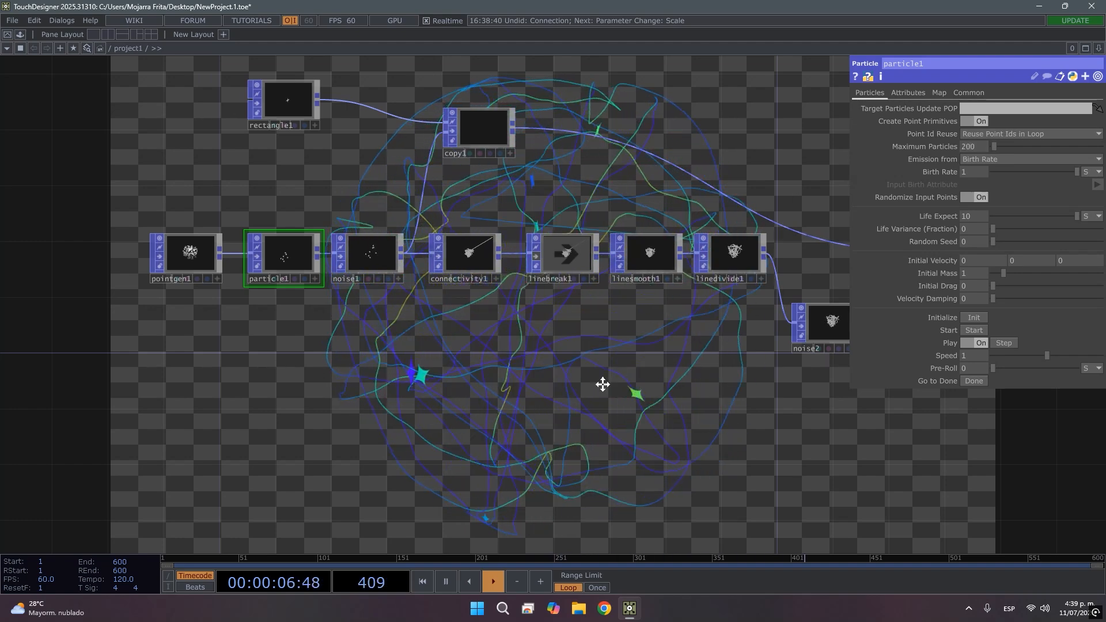
pyautogui.moveTo(602, 384); pyautogui.dragTo(576, 256)
pyautogui.moveTo(514, 295)
pyautogui.mouseDown()
pyautogui.moveTo(498, 251)
pyautogui.moveTo(516, 309)
pyautogui.mouseUp()
pyautogui.hotkey('ctrl', 'z')
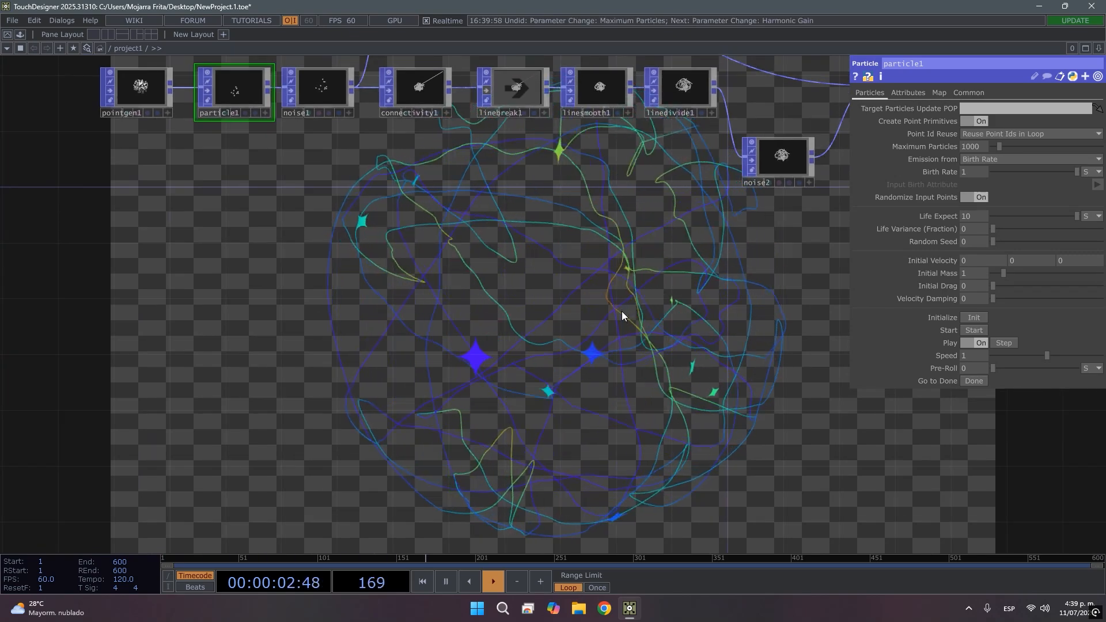
# Move null1 farther away from render1 to make room for another operator.
pyautogui.moveTo(631, 319); pyautogui.dragTo(382, 381)
pyautogui.scroll(-4, 543, 396)
pyautogui.moveTo(543, 395); pyautogui.dragTo(300, 388)
pyautogui.scroll(3, 420, 392)
pyautogui.moveTo(418, 366); pyautogui.dragTo(211, 400)
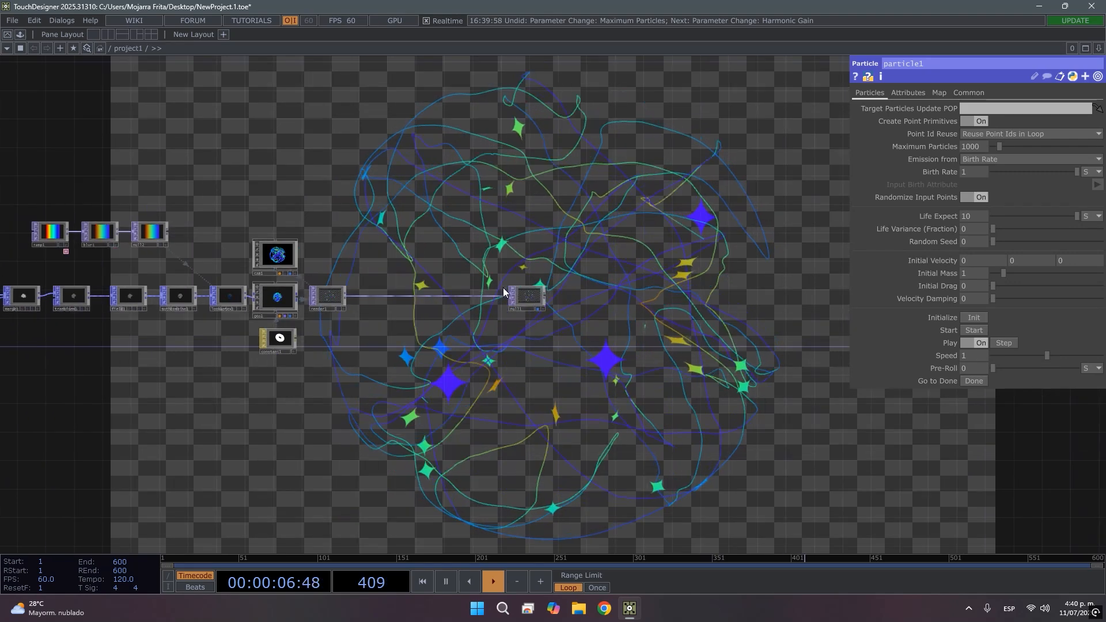
pyautogui.moveTo(530, 295); pyautogui.dragTo(665, 295)
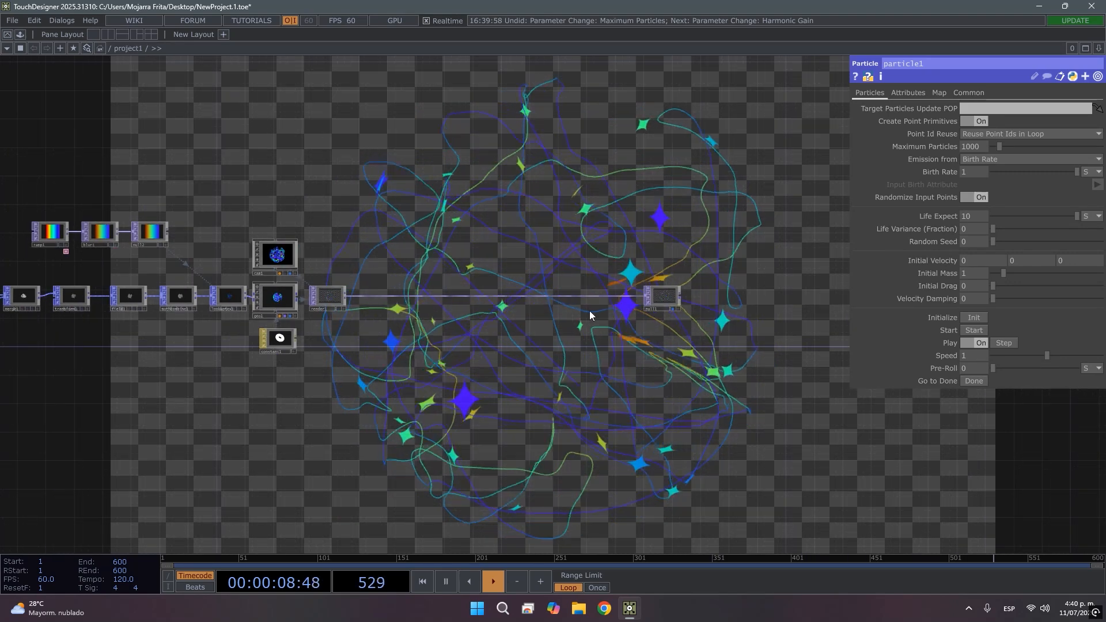
# Insert a Bloom TOP between render1 and null1 and place it right beside null1.
pyautogui.rightClick(558, 296)
pyautogui.click(570, 285)
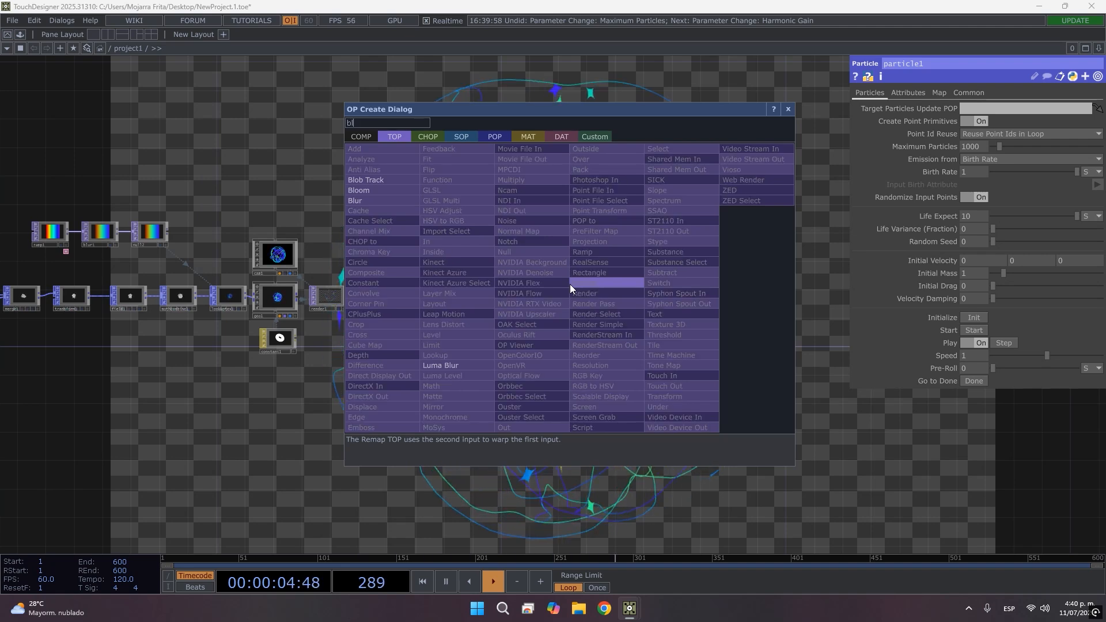
pyautogui.click(584, 283)
pyautogui.click(569, 284)
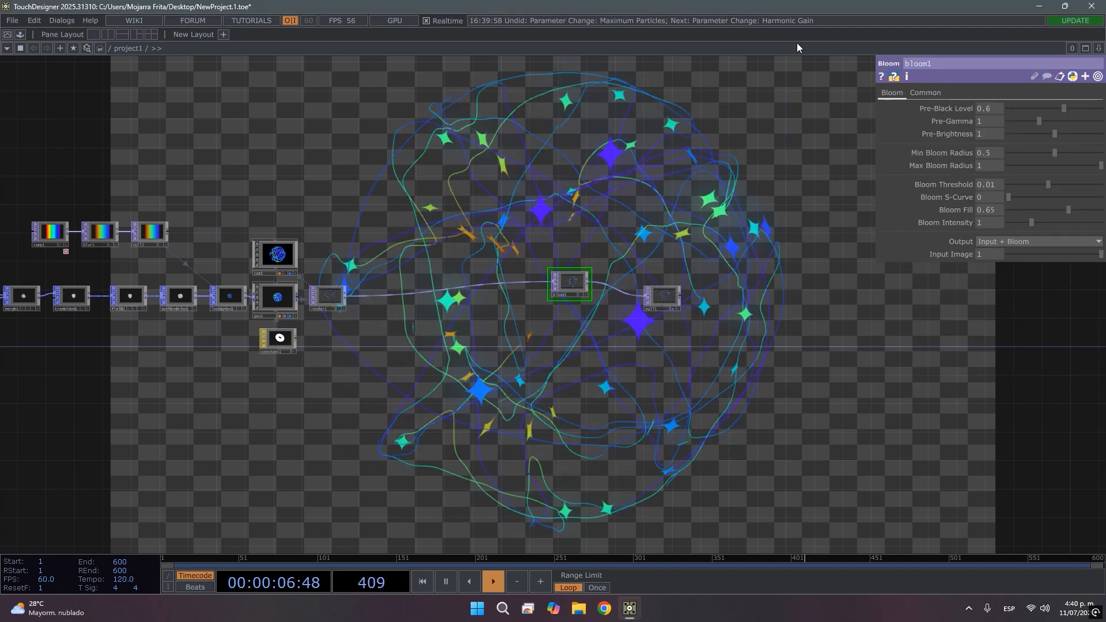
pyautogui.moveTo(586, 277); pyautogui.dragTo(628, 291)
# Set the Background Color alpha of render1 to 1 for an opaque black background.
pyautogui.click(328, 299)
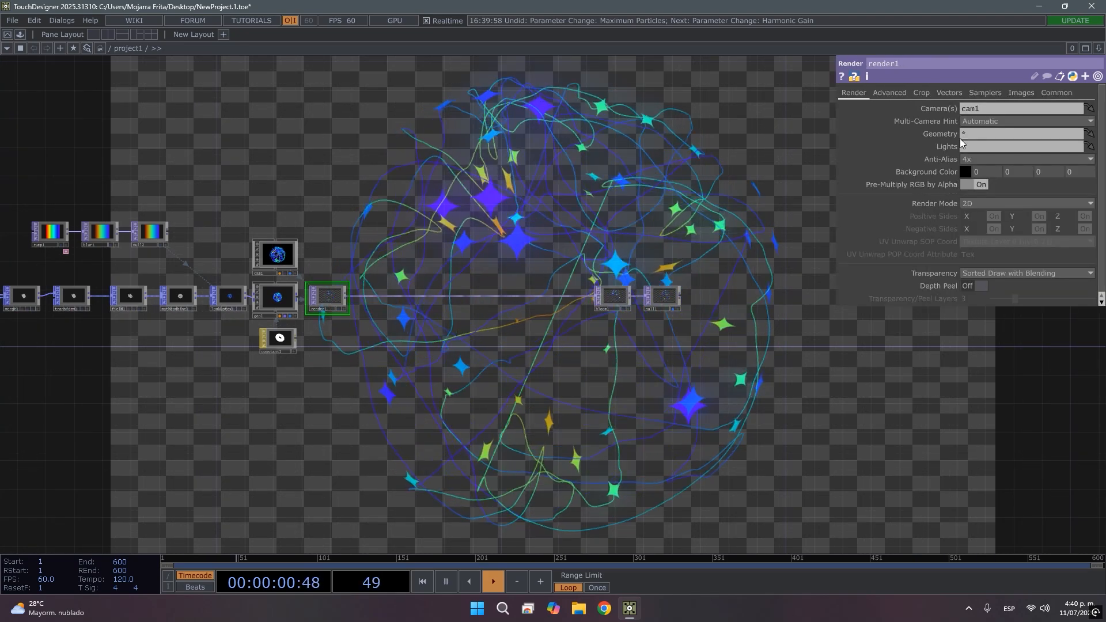
pyautogui.click(1078, 175)
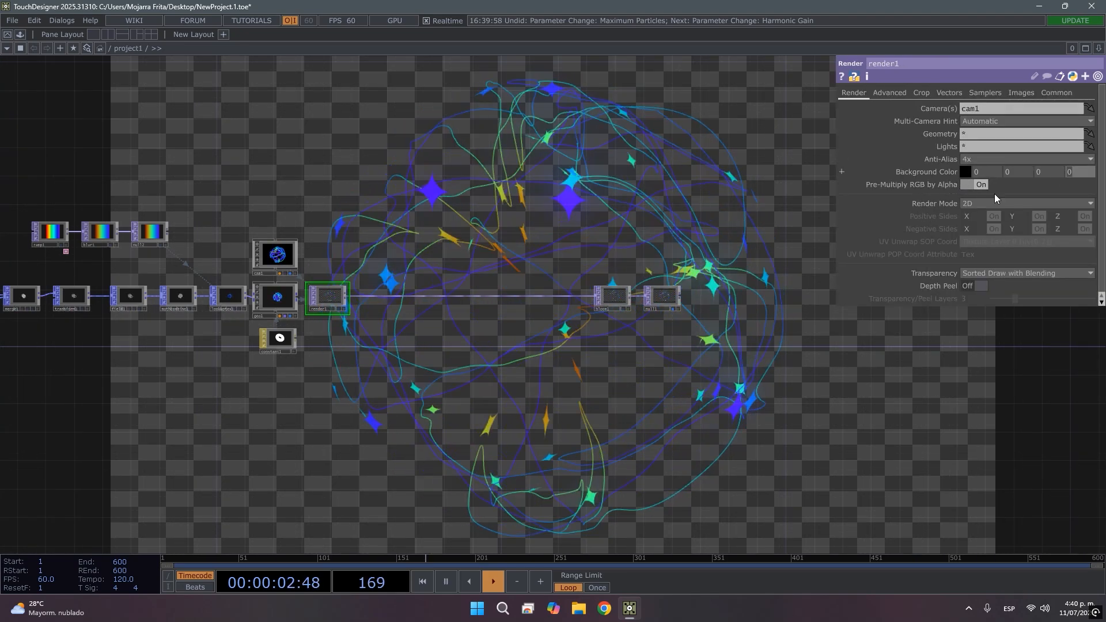
pyautogui.write('1')
pyautogui.press('Return')
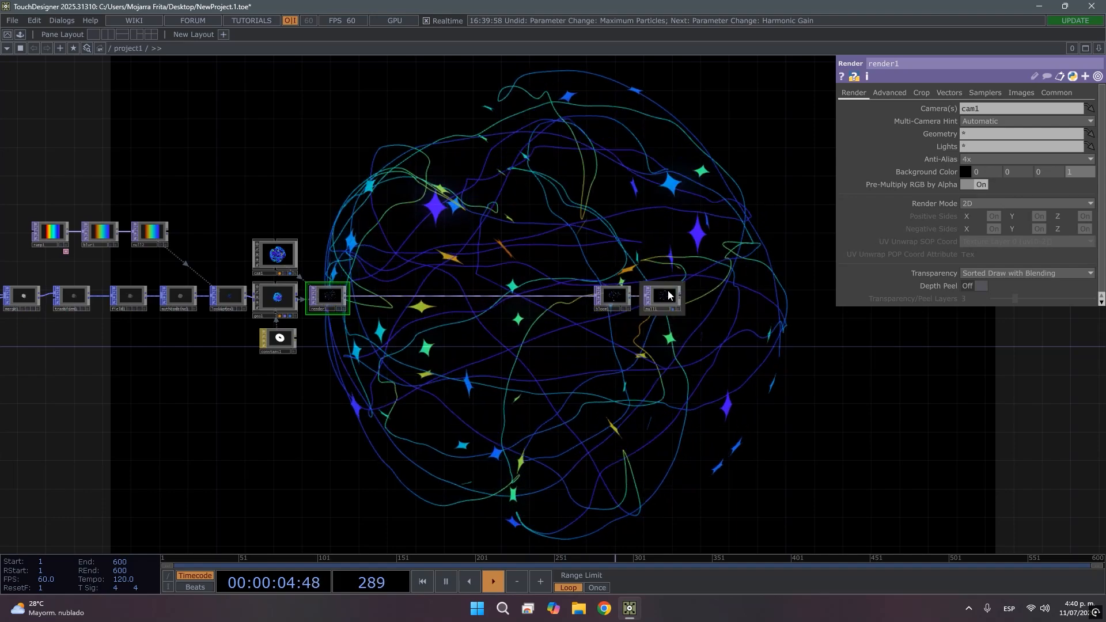
pyautogui.scroll(3, 574, 318)
pyautogui.moveTo(465, 380); pyautogui.dragTo(571, 390)
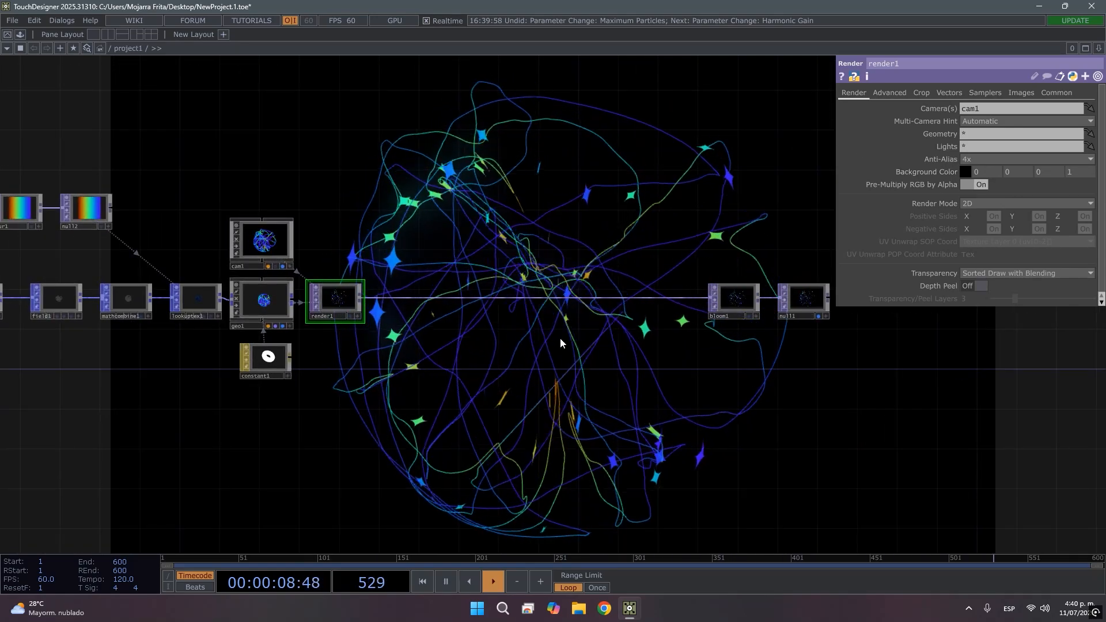
# Bypass the linedivide1 and linebreak1 operators in the line chain.
pyautogui.moveTo(599, 314); pyautogui.dragTo(579, 319)
pyautogui.click(715, 310)
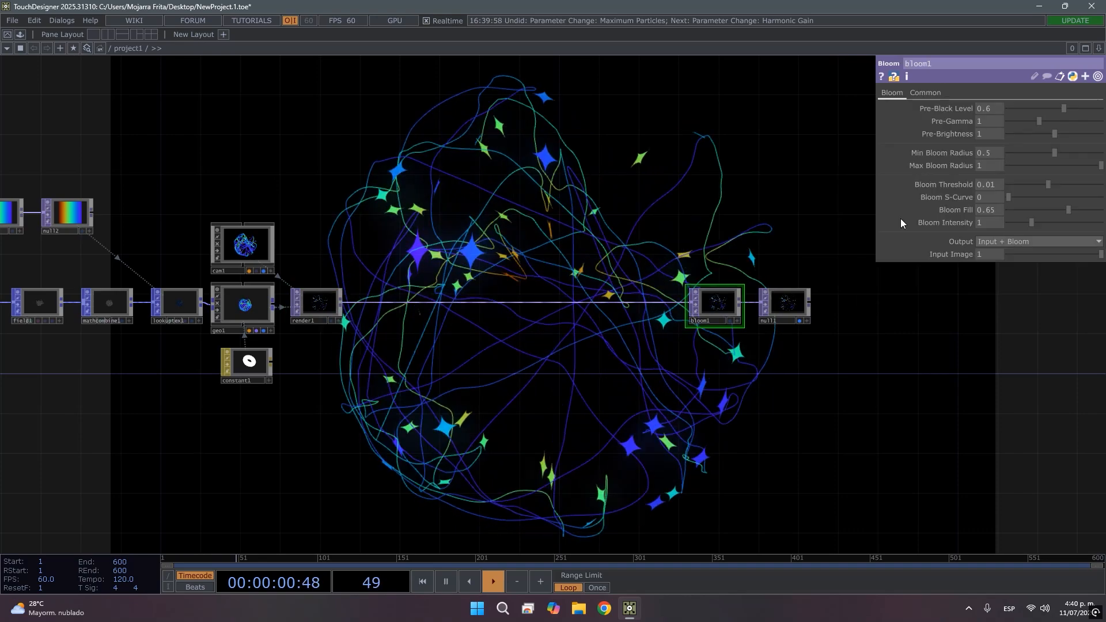
pyautogui.moveTo(396, 438); pyautogui.dragTo(539, 462)
pyautogui.moveTo(235, 368); pyautogui.dragTo(300, 355)
pyautogui.moveTo(299, 350); pyautogui.dragTo(147, 413, button='middle')
pyautogui.moveTo(280, 392); pyautogui.dragTo(845, 418)
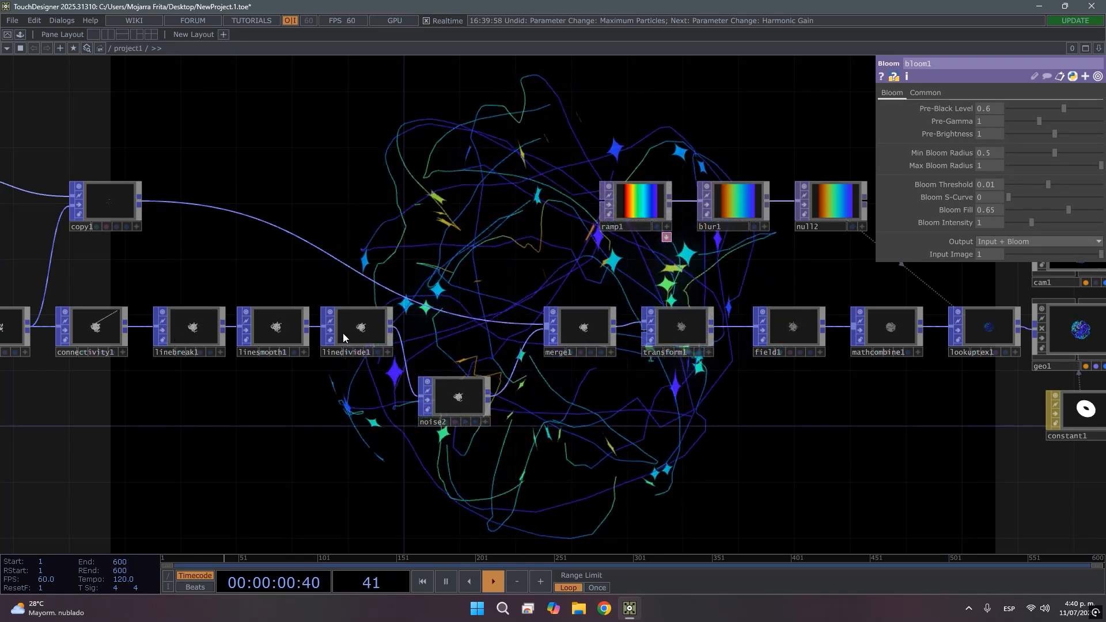
pyautogui.moveTo(302, 419); pyautogui.dragTo(427, 415)
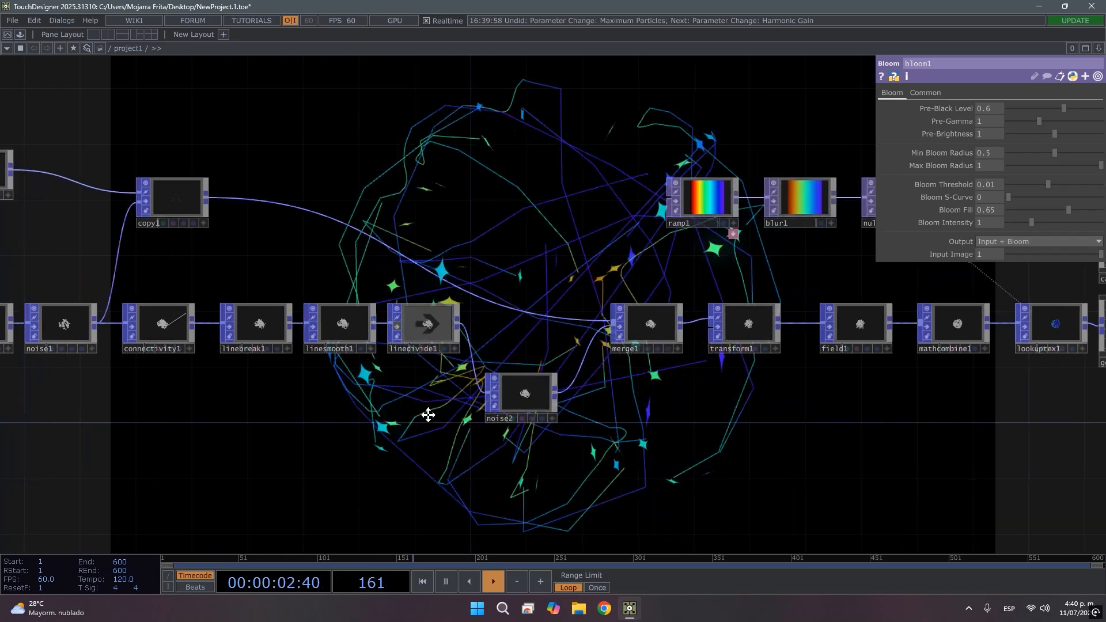
pyautogui.click(285, 323)
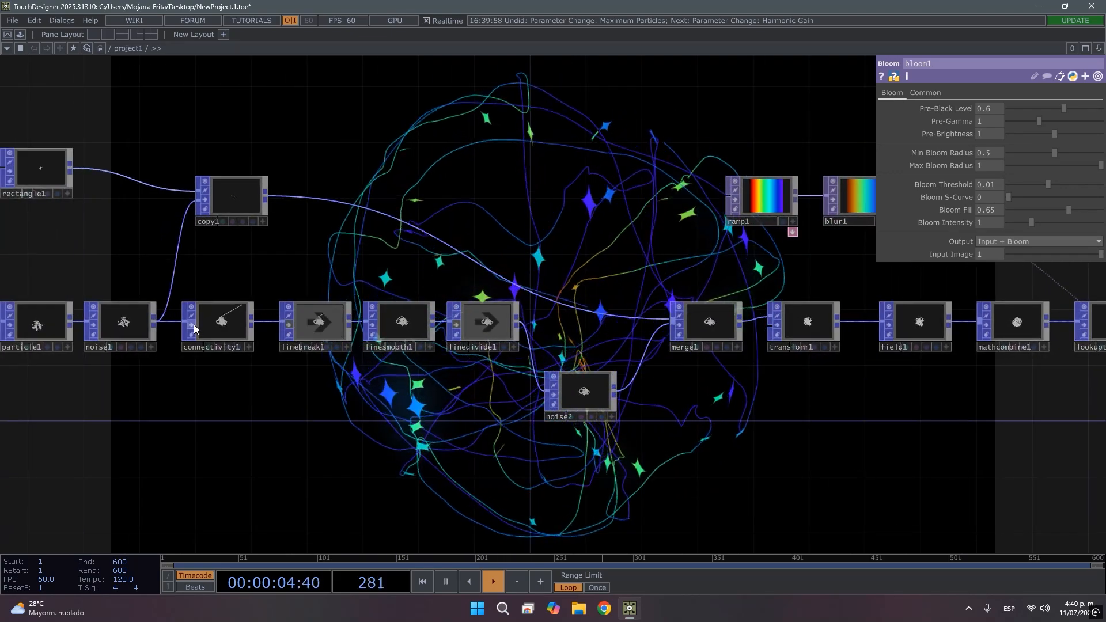
# Set the Exponent of noise2 to 0.53.
pyautogui.moveTo(351, 396); pyautogui.dragTo(748, 415)
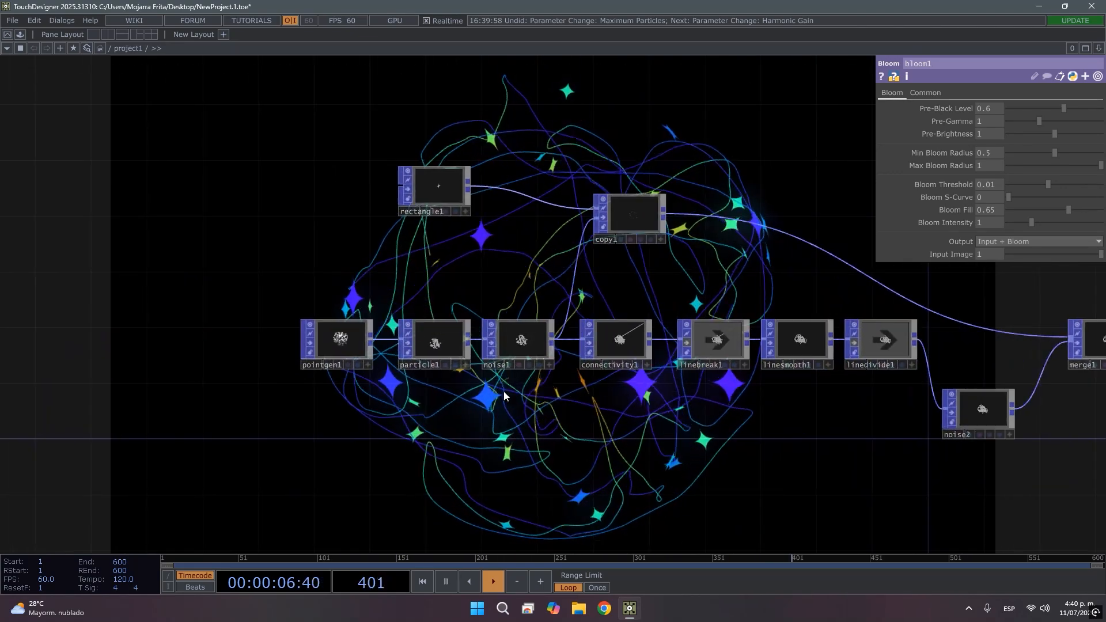
pyautogui.moveTo(460, 407); pyautogui.dragTo(273, 389)
pyautogui.scroll(-3, 464, 413)
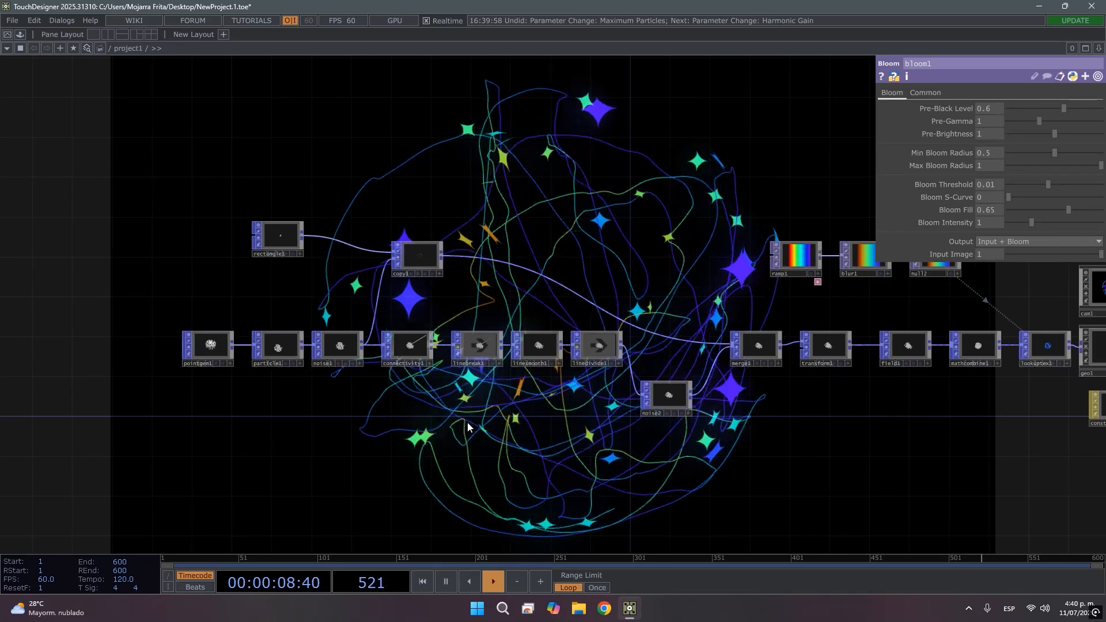
pyautogui.moveTo(440, 421); pyautogui.dragTo(396, 405)
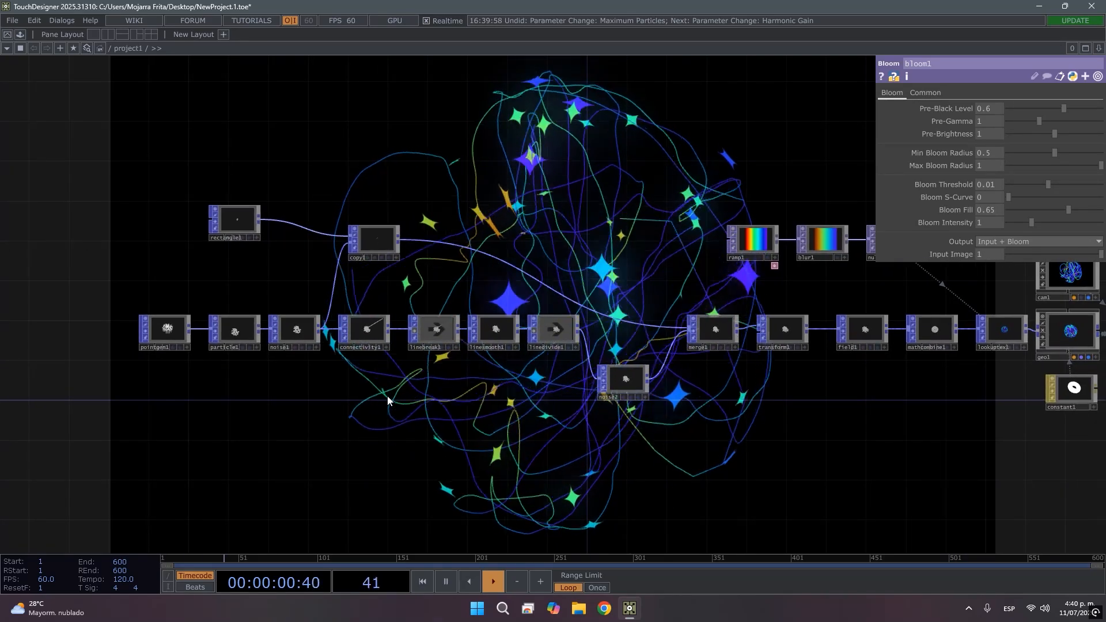
pyautogui.click(624, 382)
pyautogui.moveTo(1049, 244); pyautogui.dragTo(1029, 250)
# Strengthen the glow of bloom1 with Bloom Intensity 1.92, Bloom Fill 0.706 and Pre-Black Level 0.484.
pyautogui.moveTo(723, 430); pyautogui.dragTo(403, 213)
pyautogui.moveTo(465, 359); pyautogui.dragTo(434, 433)
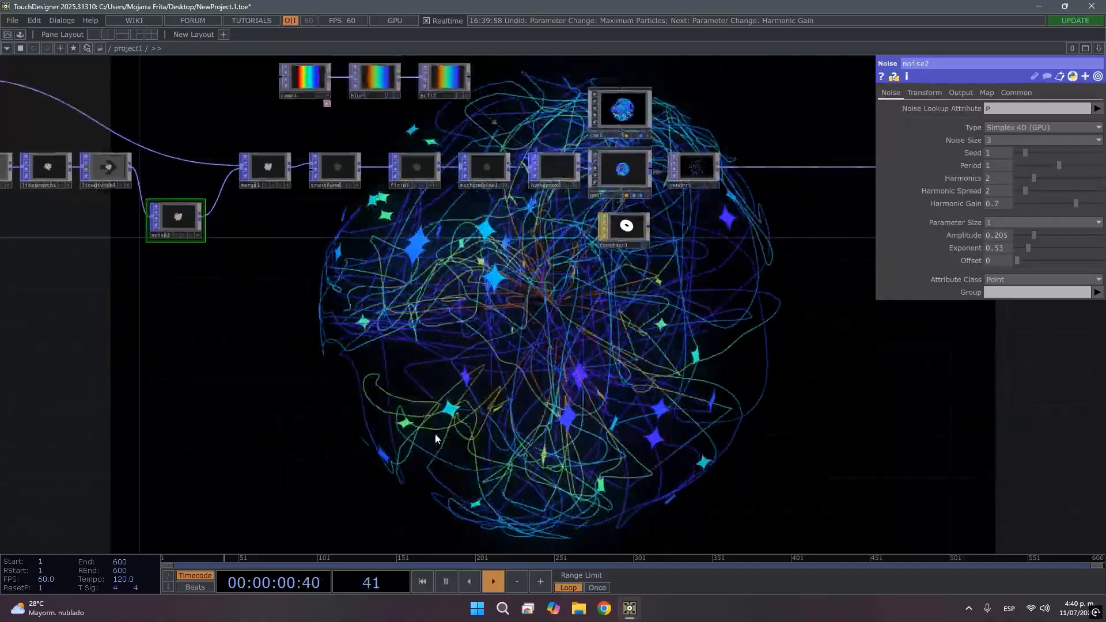
pyautogui.moveTo(470, 333); pyautogui.dragTo(447, 410)
pyautogui.scroll(-3, 445, 409)
pyautogui.moveTo(567, 432); pyautogui.dragTo(426, 383)
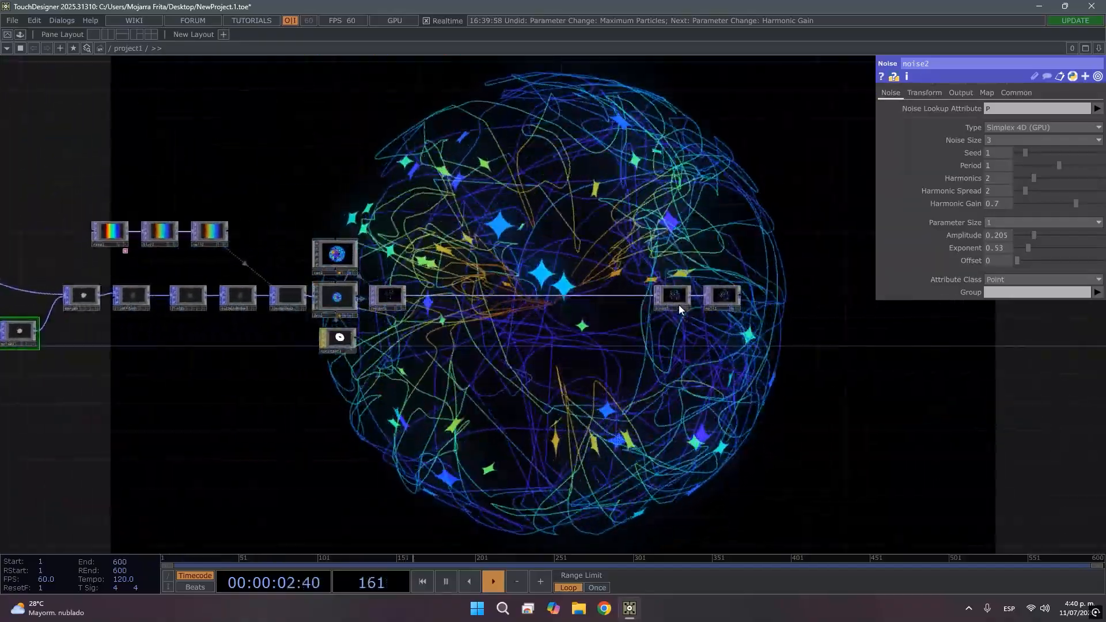
pyautogui.click(673, 297)
pyautogui.moveTo(1030, 224); pyautogui.dragTo(1053, 222)
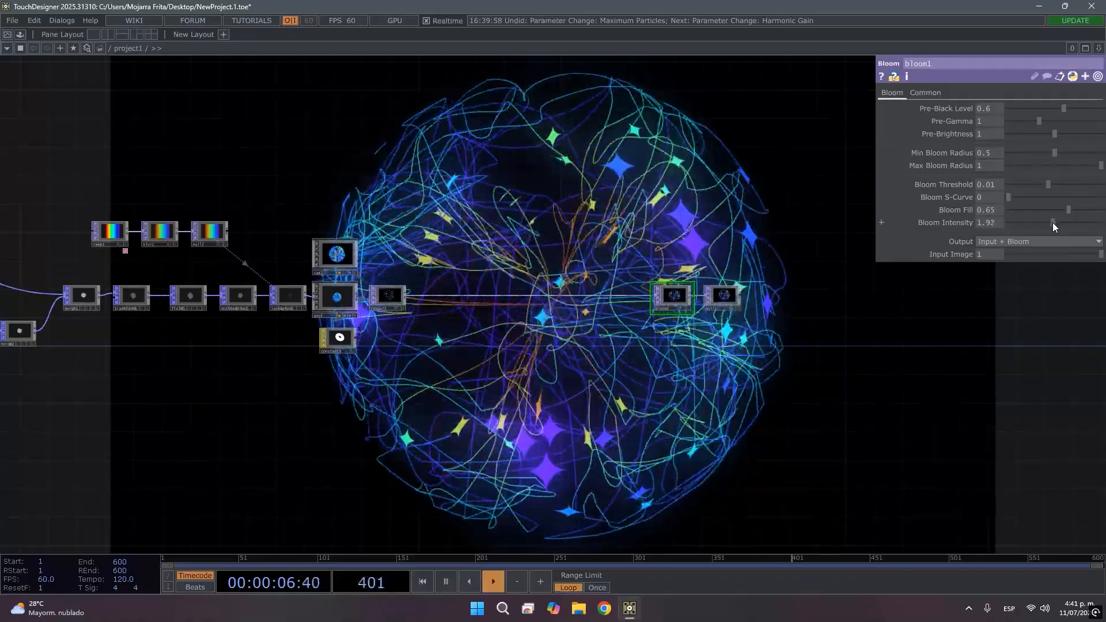
pyautogui.moveTo(1092, 211); pyautogui.dragTo(1076, 212)
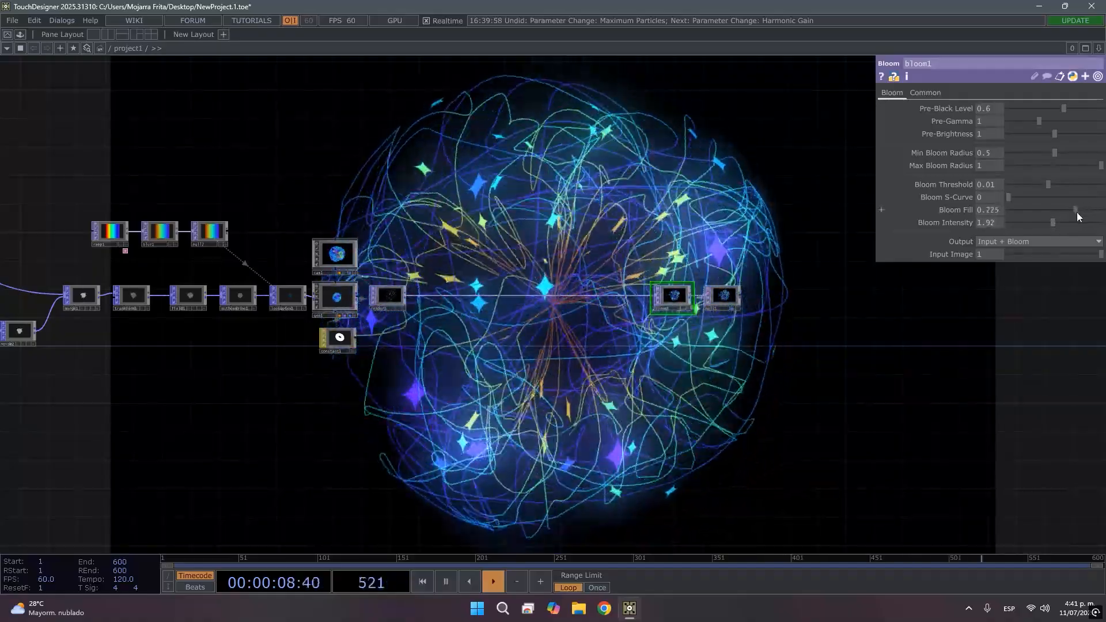
pyautogui.moveTo(1063, 110)
pyautogui.mouseDown()
pyautogui.moveTo(1023, 110)
pyautogui.moveTo(1054, 110)
pyautogui.mouseUp()
# Re-enable linedivide1 and set noise2 to Harmonics 3, Harmonic Spread 1.5 and Harmonic Gain 0.741.
pyautogui.moveTo(429, 305); pyautogui.dragTo(502, 388)
pyautogui.moveTo(402, 282); pyautogui.dragTo(557, 300)
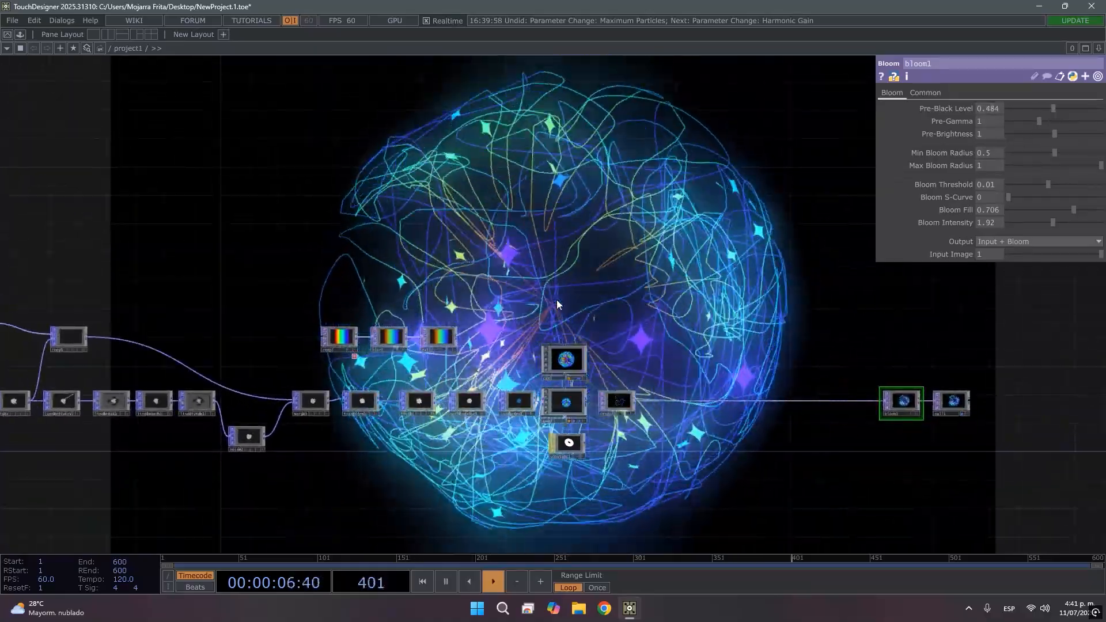
pyautogui.moveTo(344, 382); pyautogui.dragTo(502, 348)
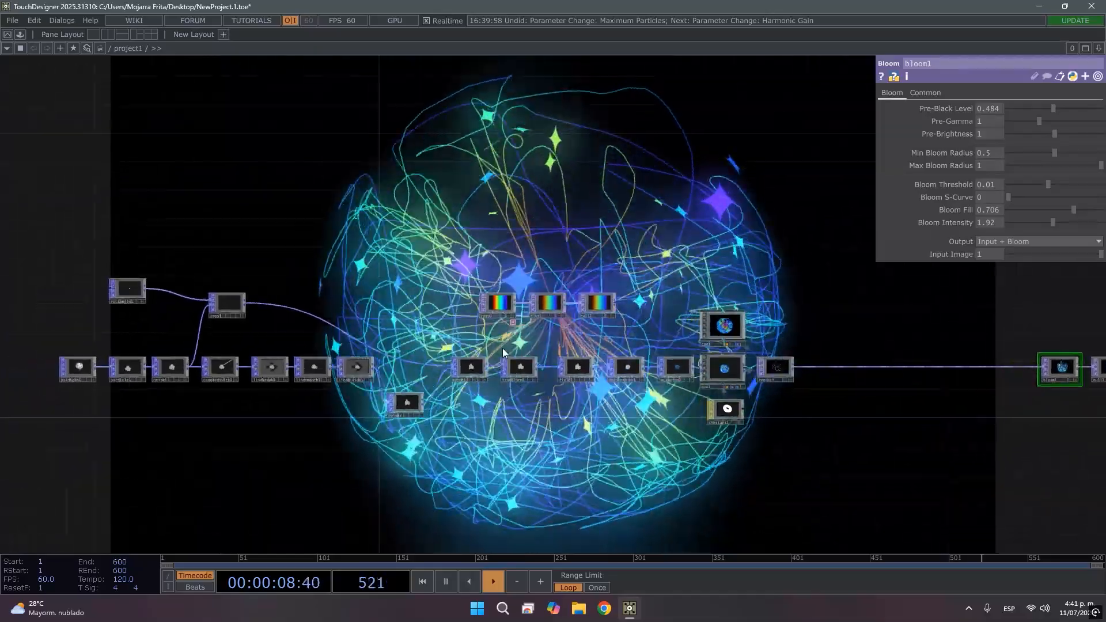
pyautogui.scroll(4, 406, 409)
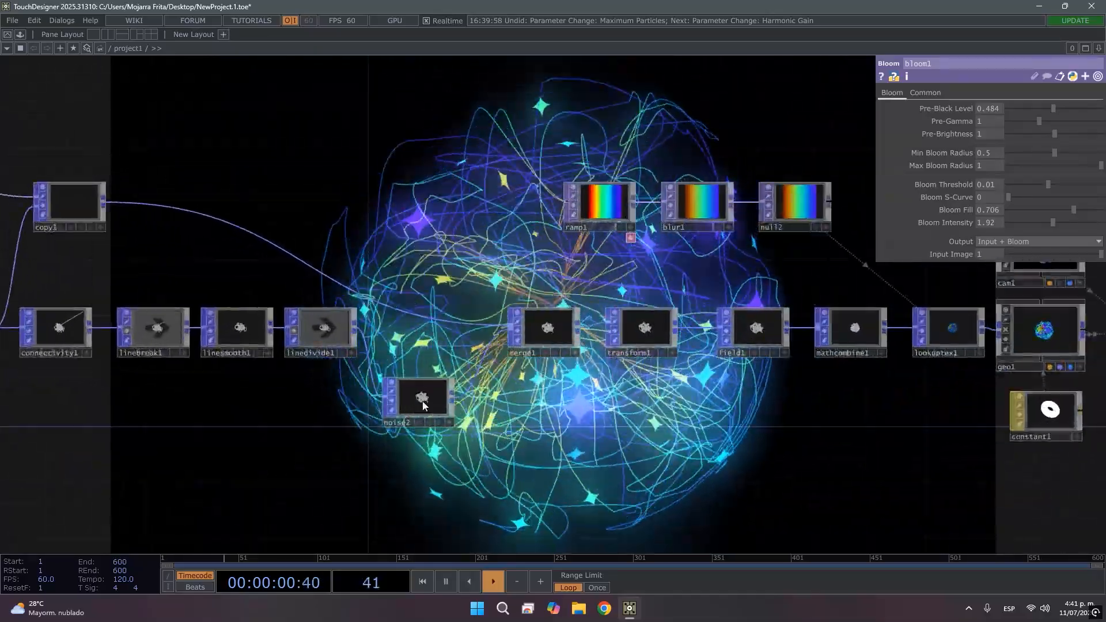
pyautogui.click(423, 406)
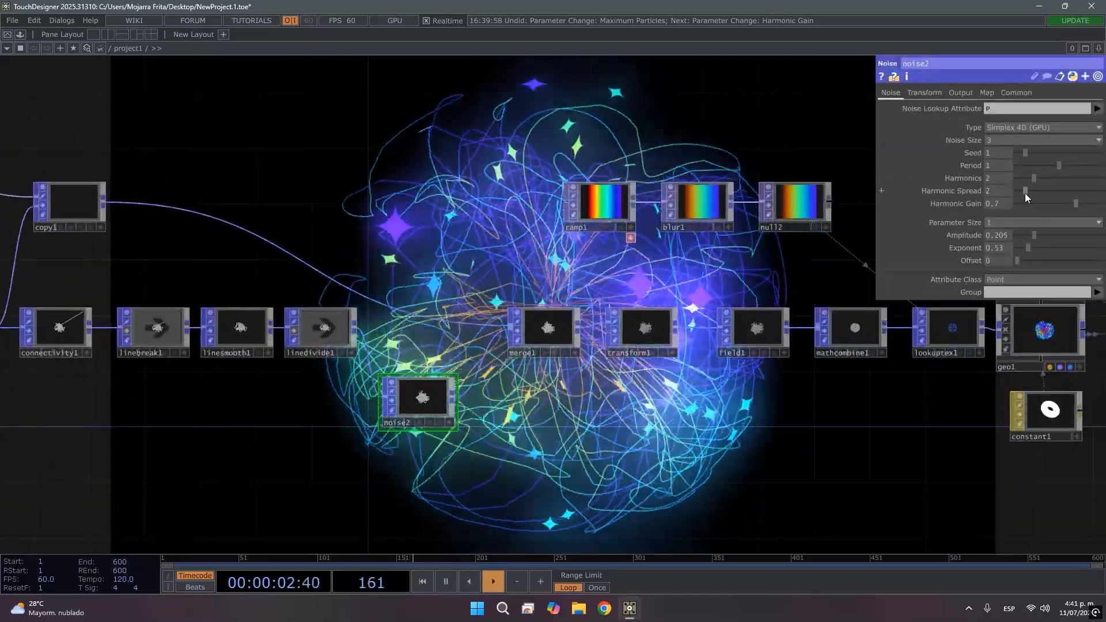
pyautogui.moveTo(1076, 204); pyautogui.dragTo(1057, 206)
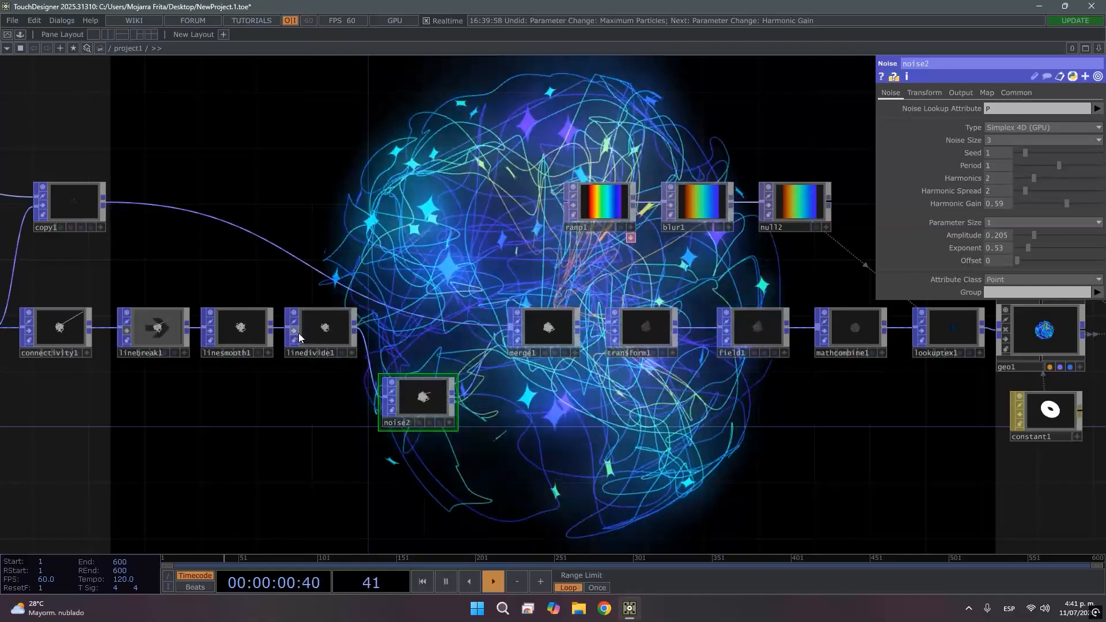
pyautogui.moveTo(1026, 191); pyautogui.dragTo(1080, 208)
# Bypass noise1 and noise2 to view the lines without noise distortion.
pyautogui.moveTo(373, 457); pyautogui.dragTo(537, 453)
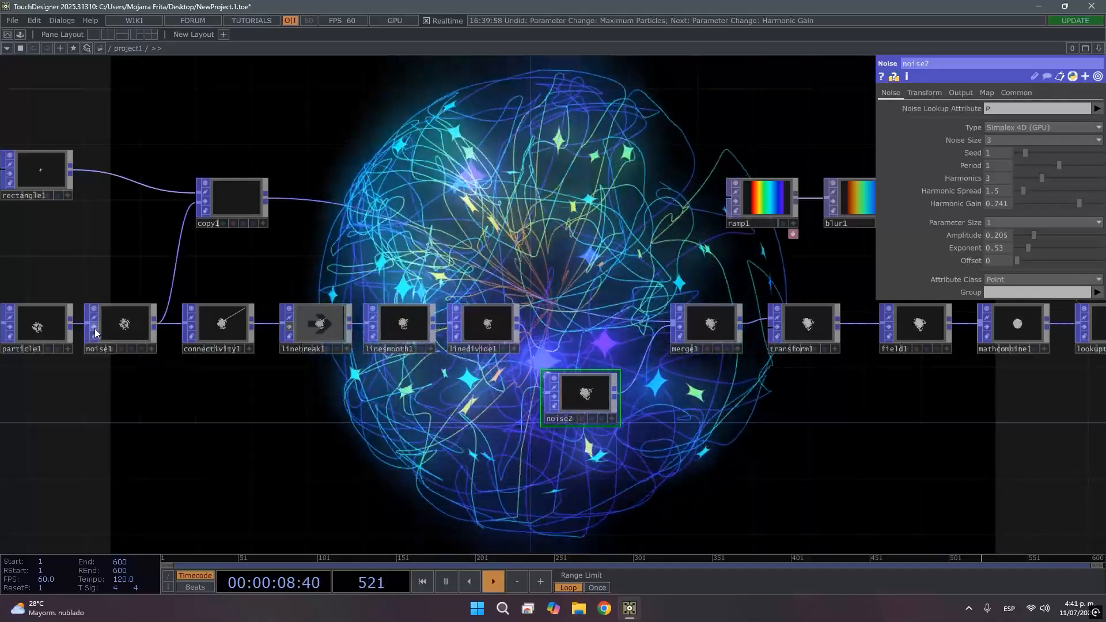
pyautogui.click(95, 329)
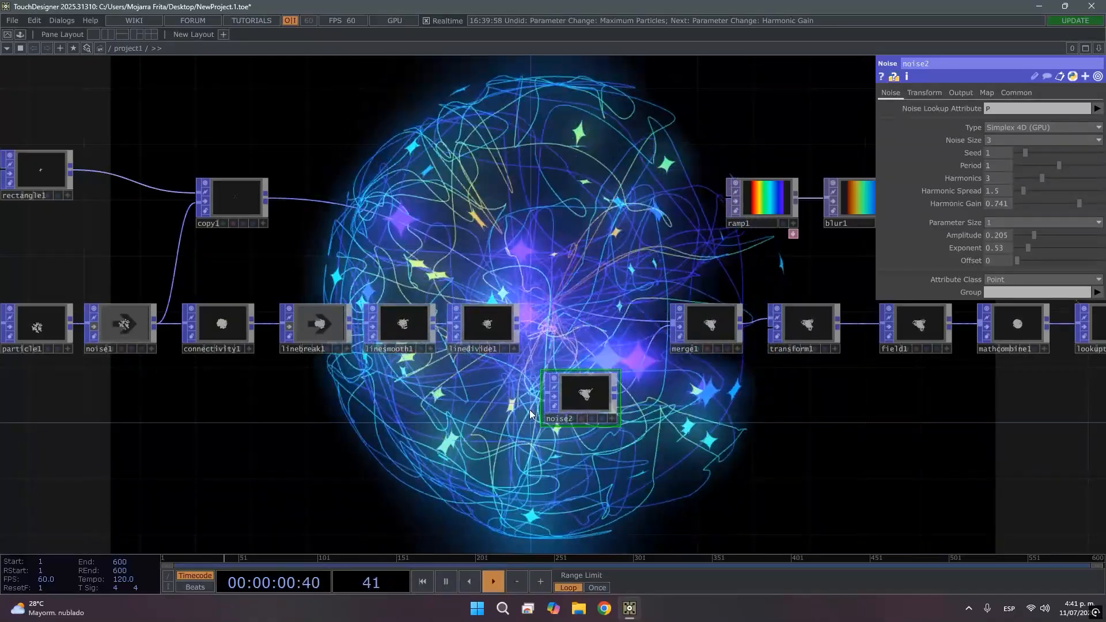
pyautogui.click(553, 395)
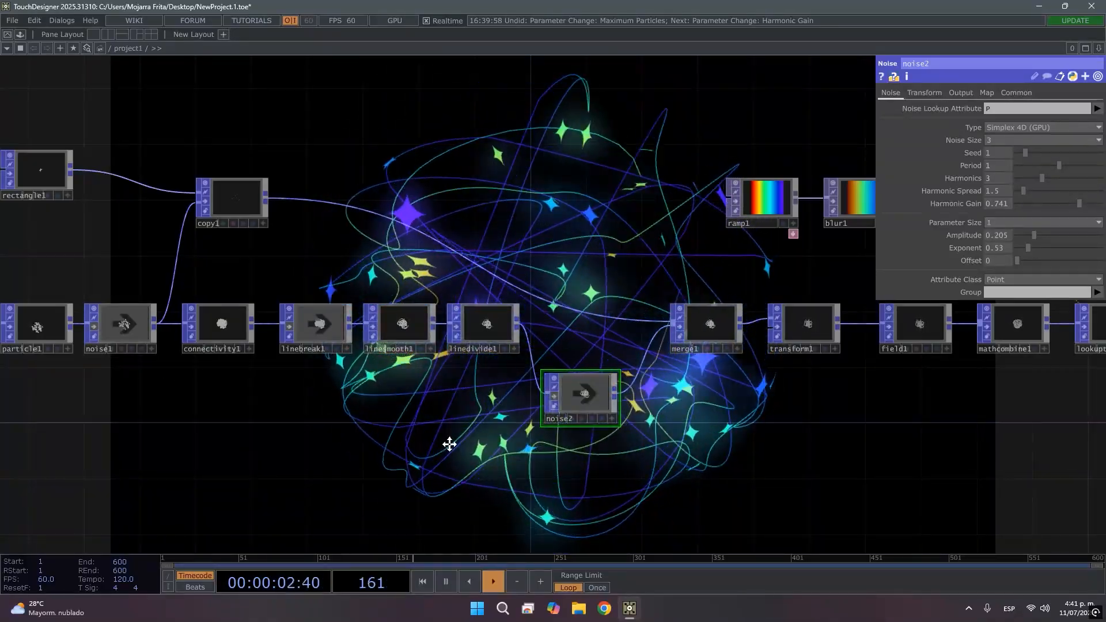
pyautogui.scroll(-6, 260, 340)
pyautogui.moveTo(382, 471); pyautogui.dragTo(507, 531)
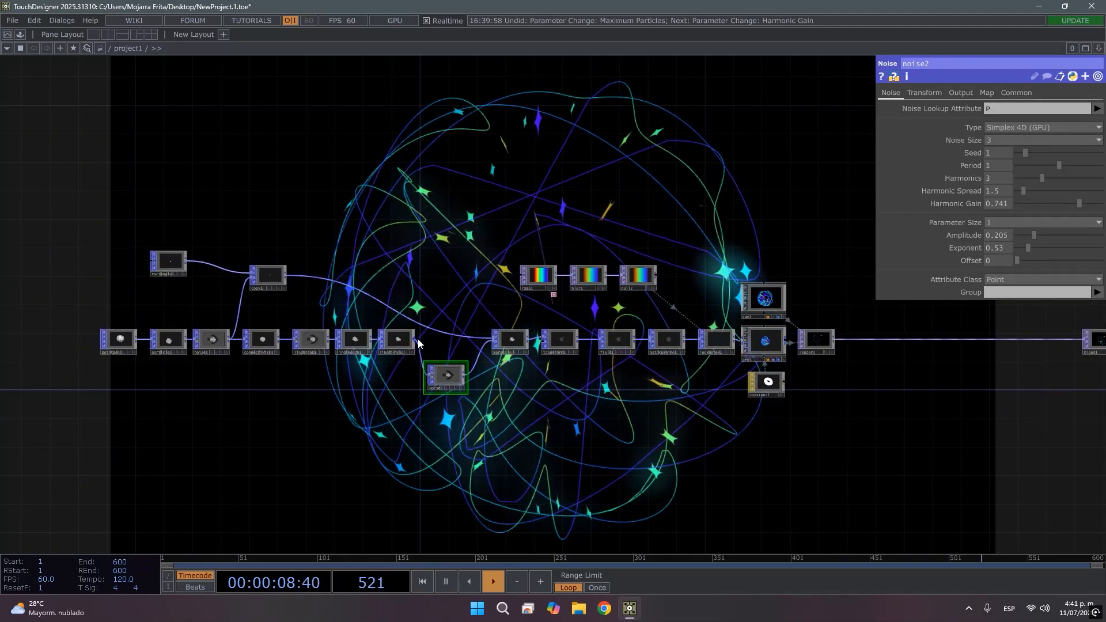
# Re-enable the bypassed noise1 and noise2 operators.
pyautogui.scroll(2, 434, 384)
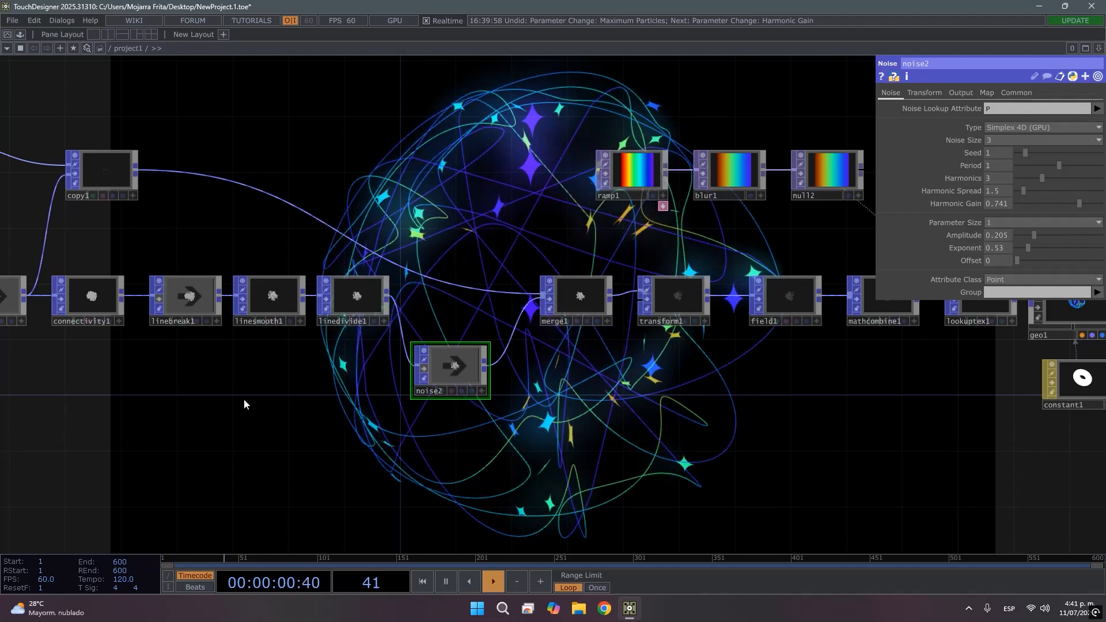
pyautogui.scroll(3, 243, 398)
pyautogui.moveTo(407, 440); pyautogui.dragTo(451, 447)
pyautogui.moveTo(307, 423); pyautogui.dragTo(417, 440)
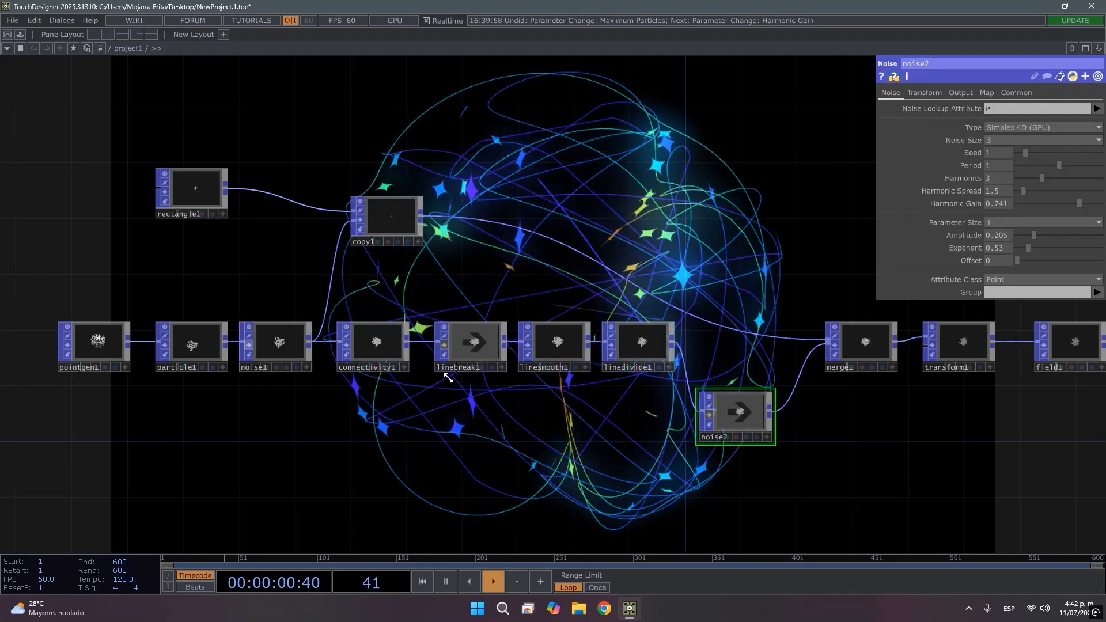
pyautogui.click(711, 418)
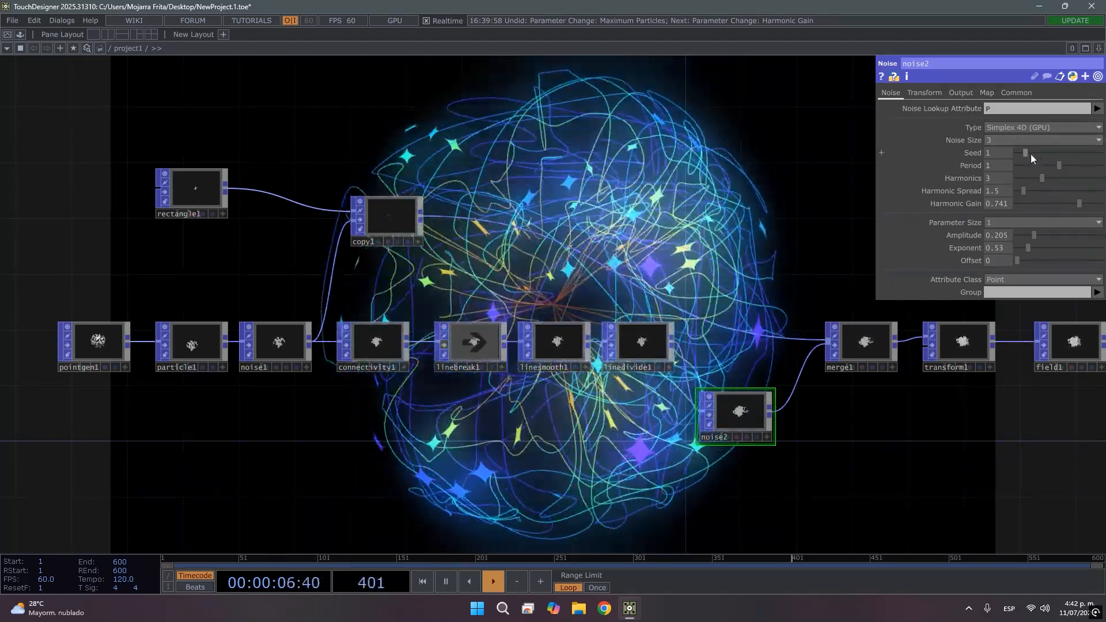
# Try an Exponent of 3.86 and an Amplitude of 0.918 on noise2.
pyautogui.moveTo(1029, 247); pyautogui.dragTo(1098, 250)
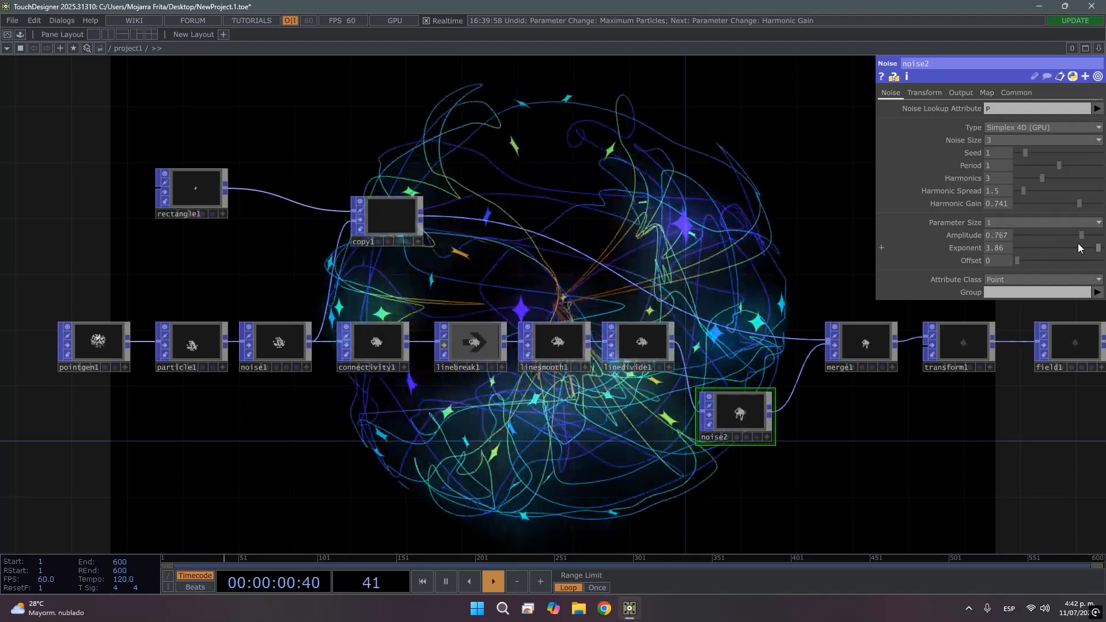
pyautogui.moveTo(1090, 248); pyautogui.dragTo(1091, 249)
pyautogui.moveTo(873, 438); pyautogui.dragTo(723, 528)
pyautogui.scroll(-3, 523, 255)
pyautogui.scroll(-3, 524, 256)
pyautogui.moveTo(468, 243); pyautogui.dragTo(421, 412)
pyautogui.moveTo(489, 365); pyautogui.dragTo(383, 316)
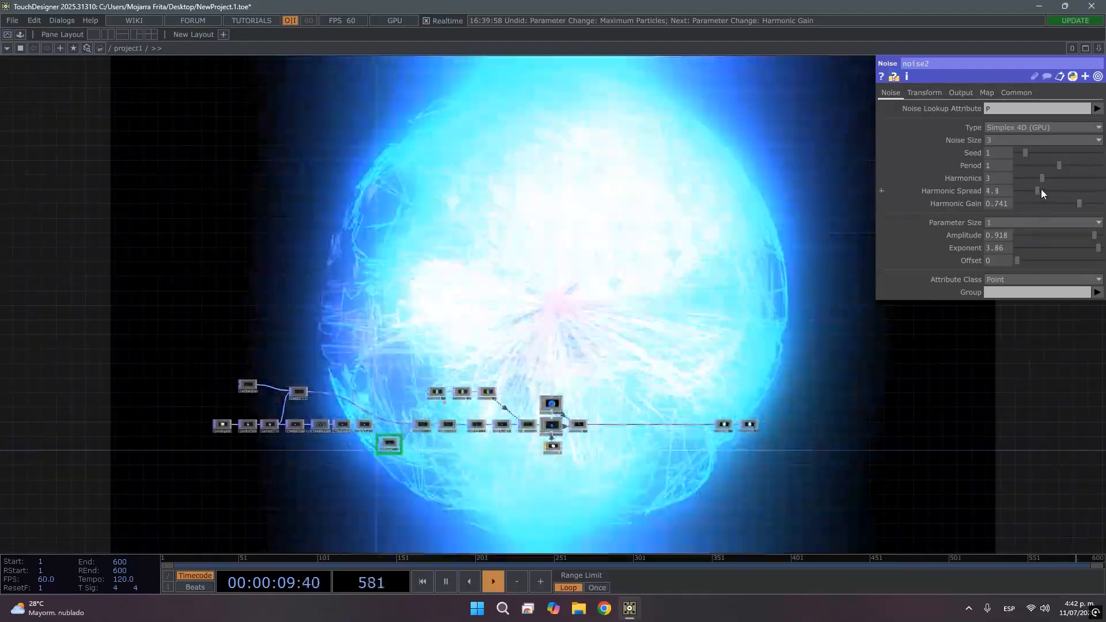
# Set noise2 to Harmonics 5, Harmonic Spread 3.3 and Harmonic Gain 0.24.
pyautogui.moveTo(1025, 190)
pyautogui.mouseDown()
pyautogui.moveTo(1077, 176)
pyautogui.moveTo(1059, 178)
pyautogui.moveTo(1075, 204)
pyautogui.moveTo(1043, 206)
pyautogui.moveTo(1030, 193)
pyautogui.mouseUp()
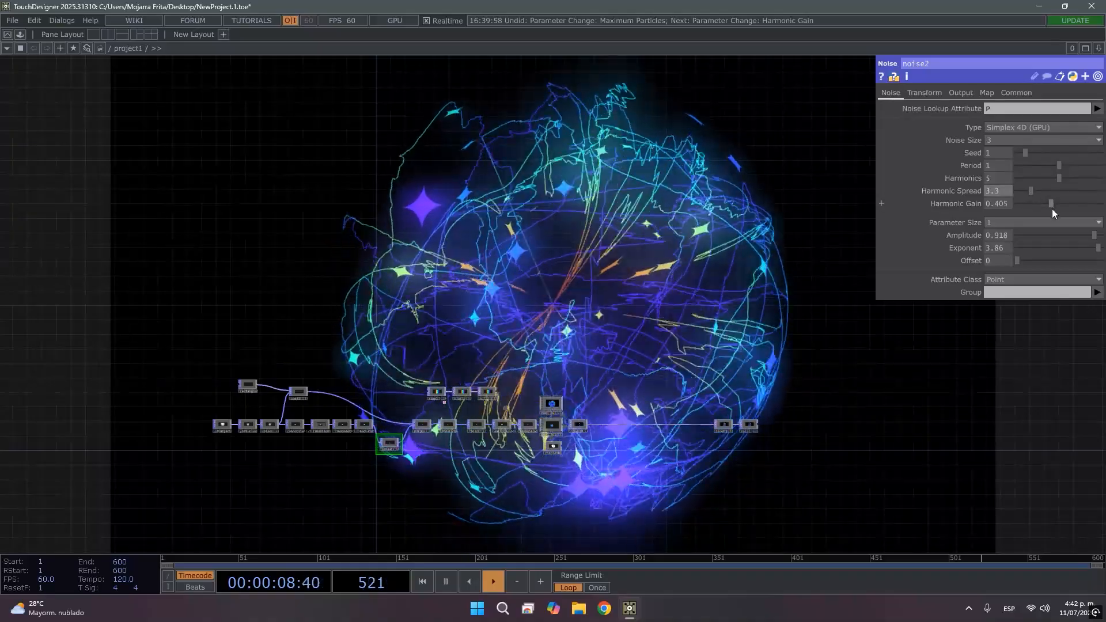
pyautogui.moveTo(1048, 205); pyautogui.dragTo(1040, 211)
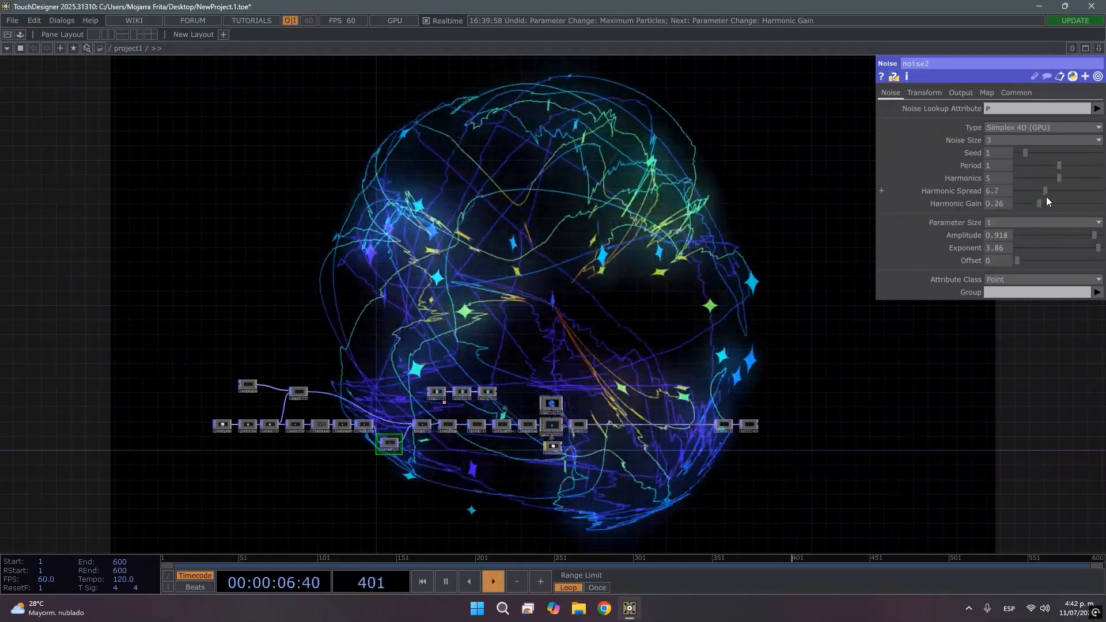
pyautogui.moveTo(1039, 210); pyautogui.dragTo(1006, 209)
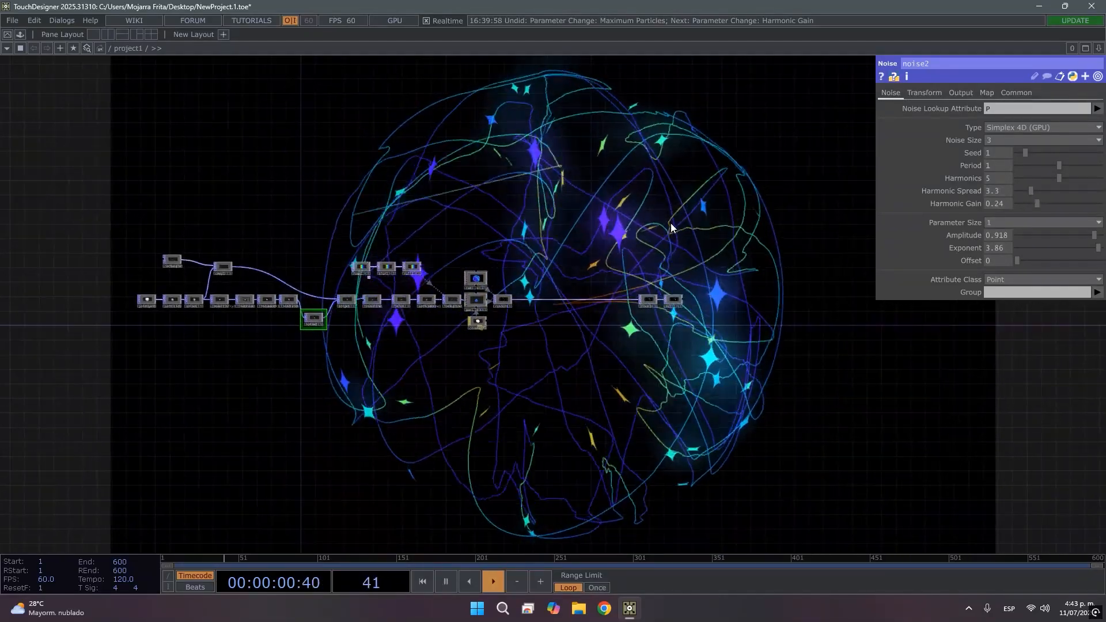
# Undo the last Harmonic Gain and Harmonic Spread changes on noise2.
pyautogui.hotkey('ctrl', 'z')
pyautogui.hotkey('ctrl', 'z')
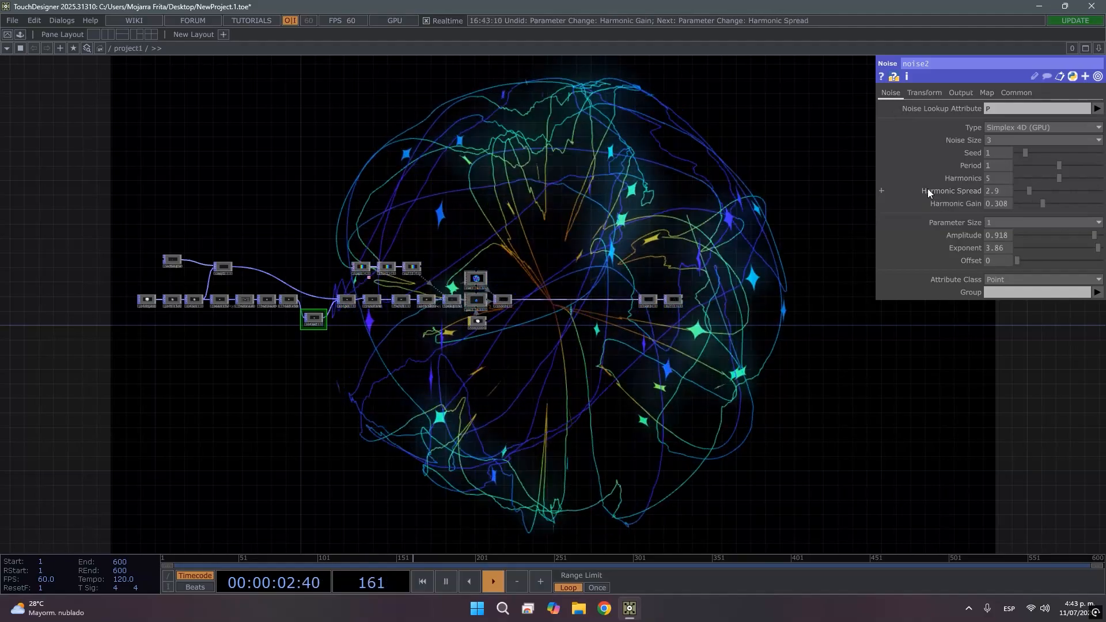
pyautogui.hotkey('ctrl', 'z')
pyautogui.hotkey('ctrl', 'z')
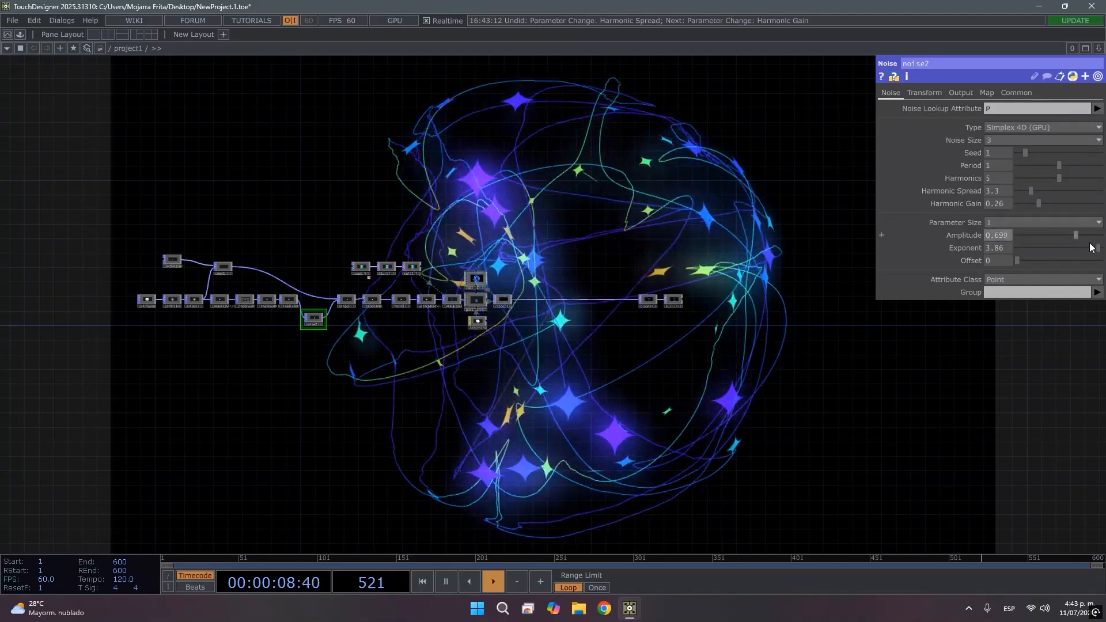
# Set the Amplitude of noise2 to 0.891 and its Exponent to 0.93.
pyautogui.moveTo(1083, 248); pyautogui.dragTo(1036, 248)
pyautogui.moveTo(731, 445); pyautogui.dragTo(533, 355)
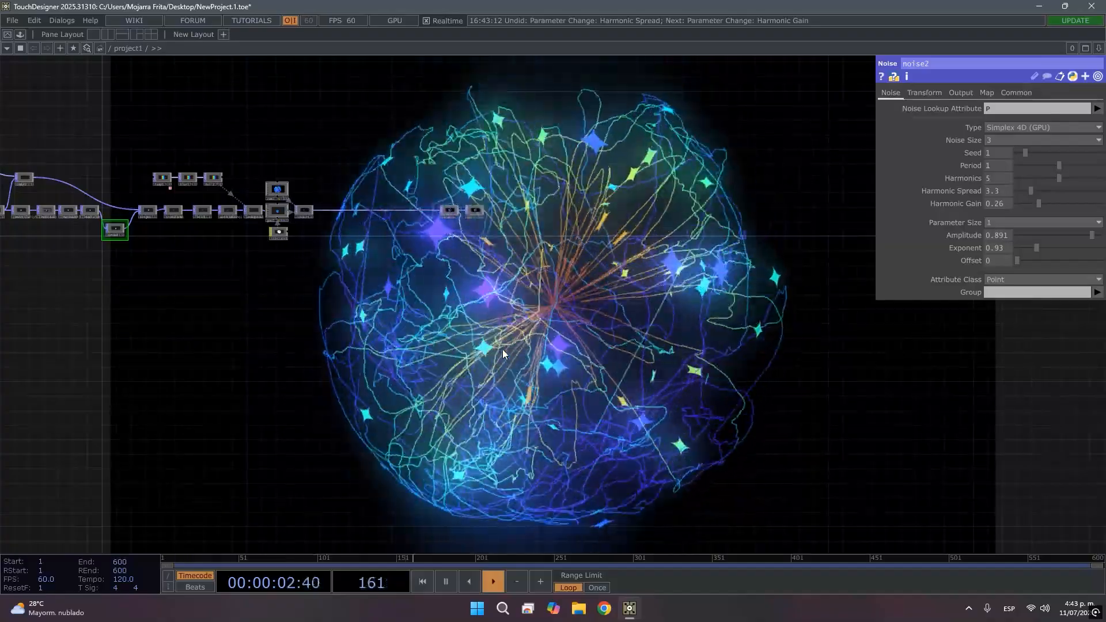
pyautogui.moveTo(259, 323); pyautogui.dragTo(375, 386)
pyautogui.scroll(10, 524, 274)
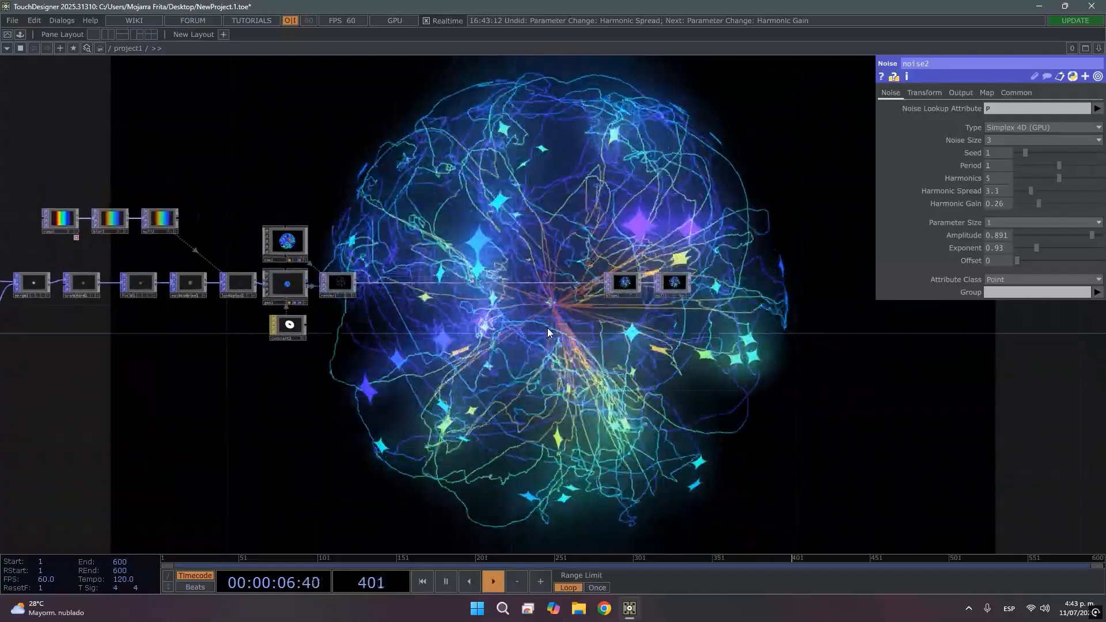
# Insert an HSV Adjust TOP on the wire between render1 and bloom1.
pyautogui.moveTo(539, 326); pyautogui.dragTo(572, 327)
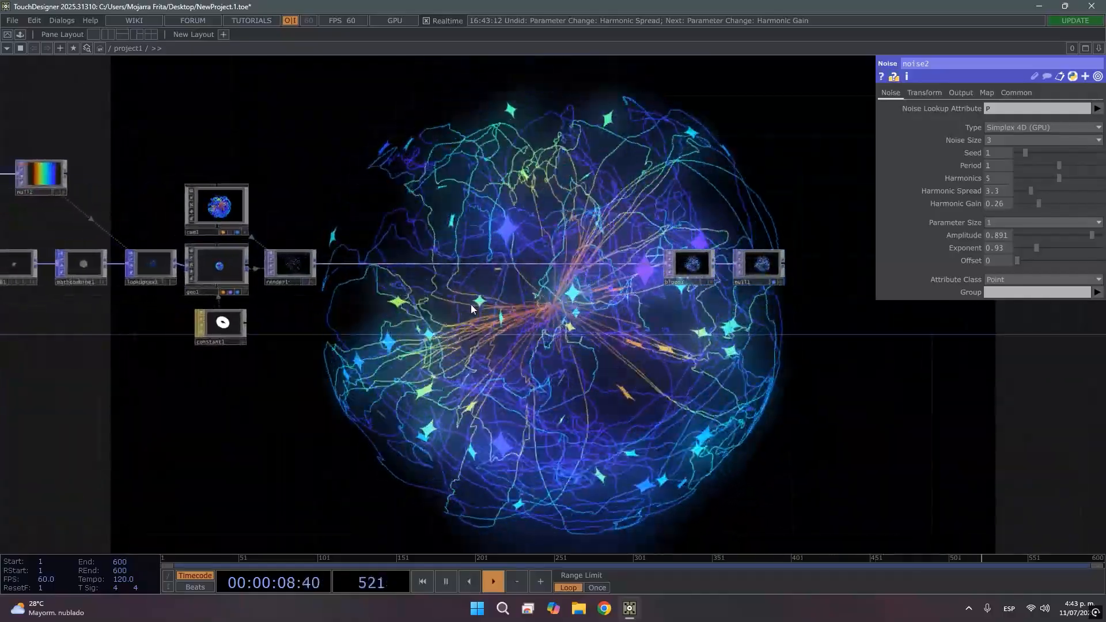
pyautogui.scroll(5, 469, 305)
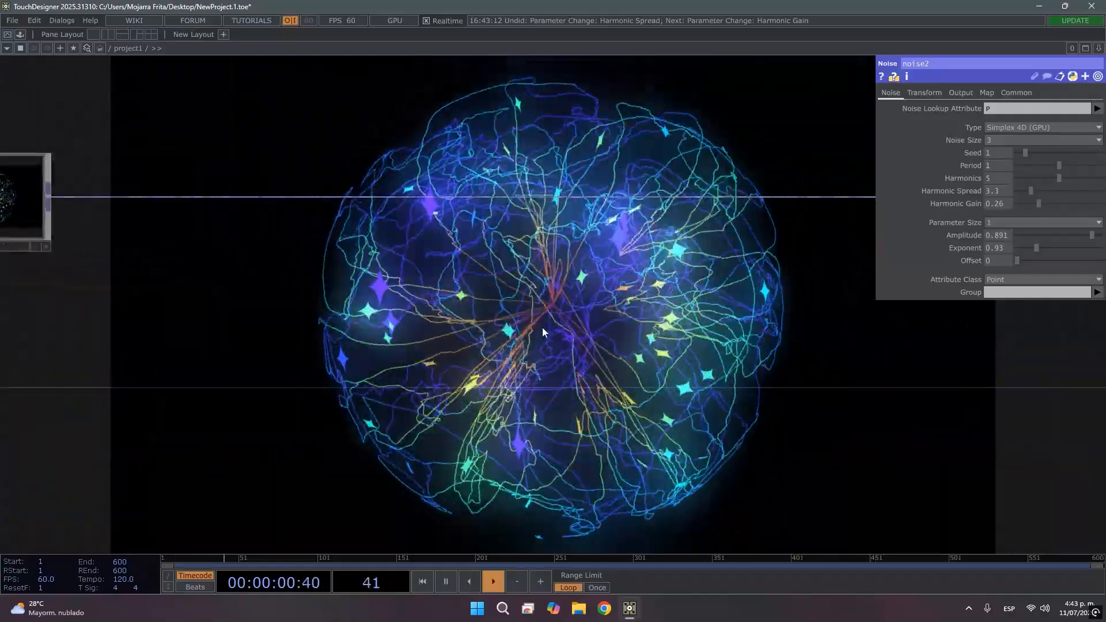
pyautogui.scroll(-3, 542, 327)
pyautogui.moveTo(588, 291); pyautogui.dragTo(501, 307)
pyautogui.rightClick(526, 276)
pyautogui.click(548, 257)
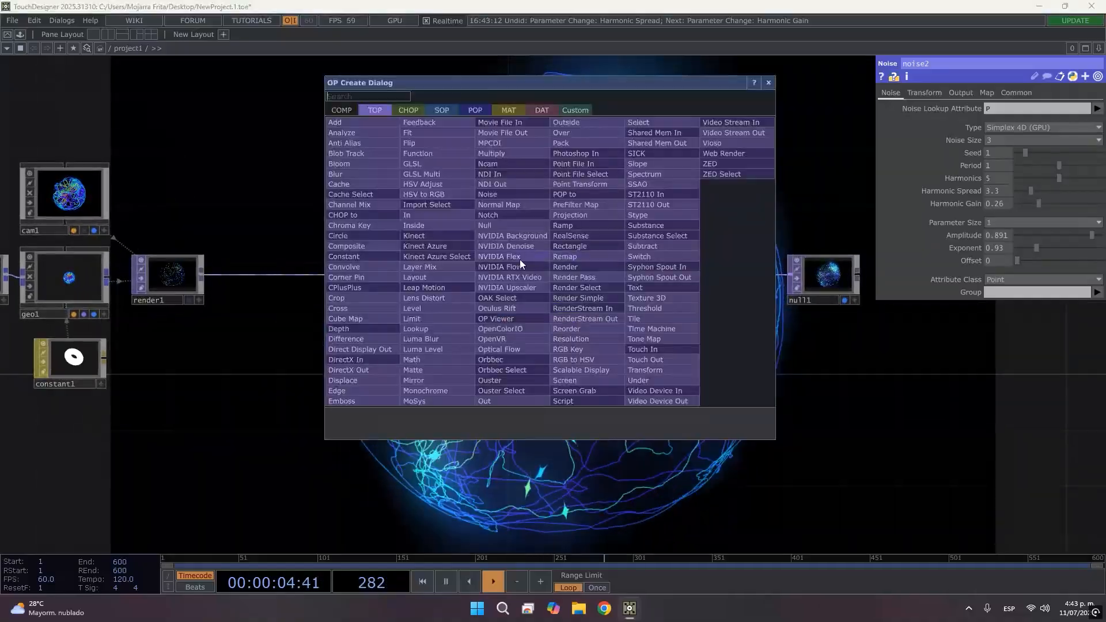
pyautogui.click(430, 184)
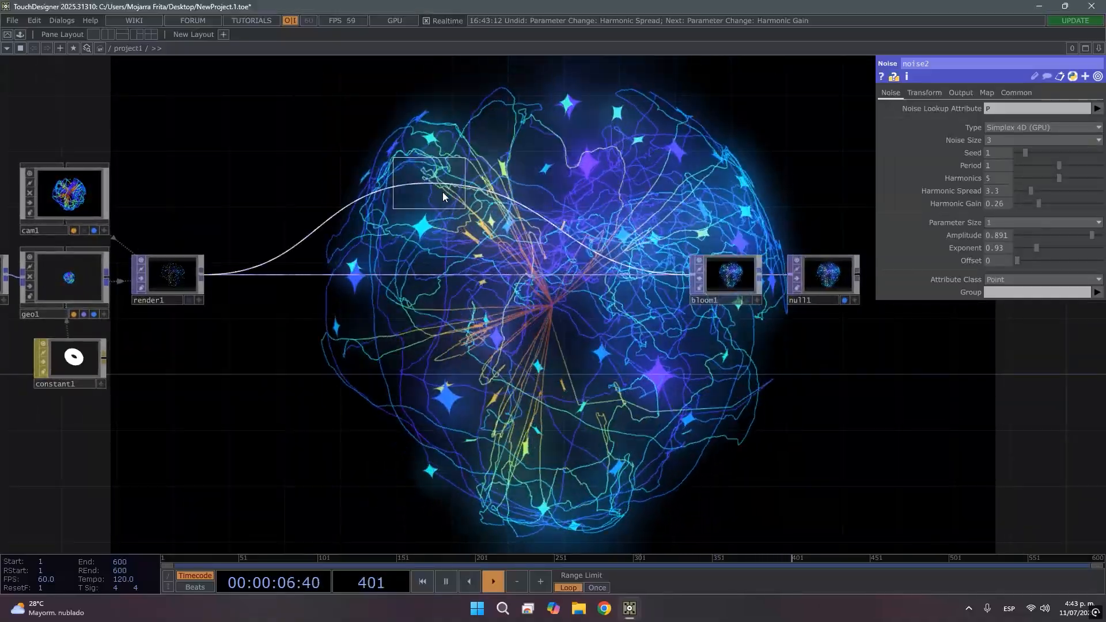
pyautogui.click(538, 274)
# Set hsvadj1 to Hue Offset -217 and Saturation Multiplier 3, and move the node closer to bloom1.
pyautogui.moveTo(1052, 197); pyautogui.dragTo(1103, 202)
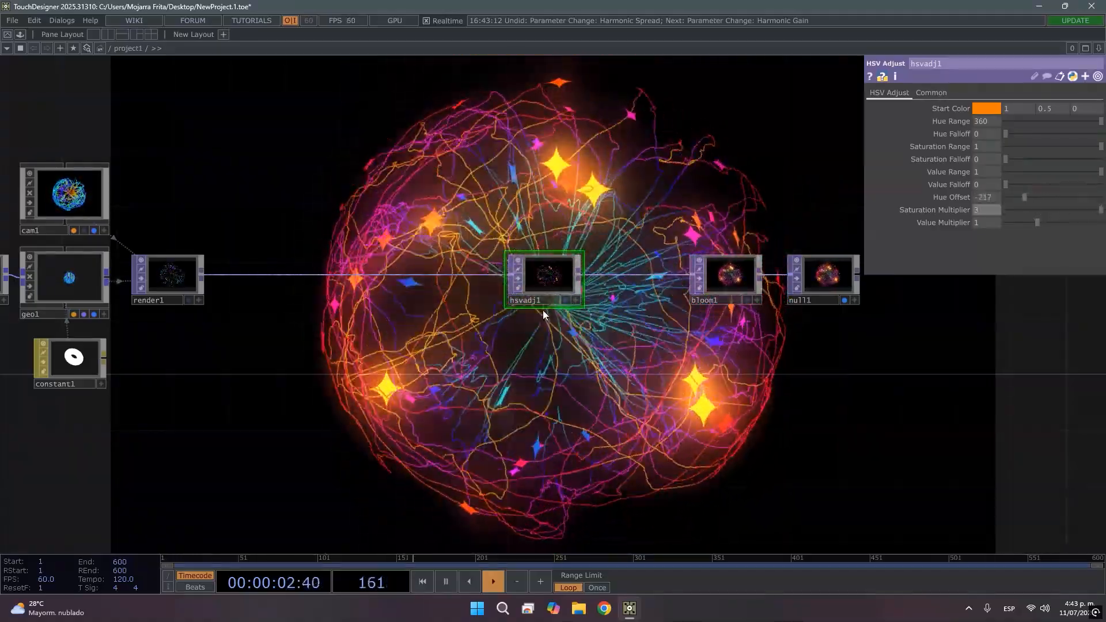
pyautogui.moveTo(541, 284); pyautogui.dragTo(569, 287)
pyautogui.moveTo(436, 324); pyautogui.dragTo(521, 345)
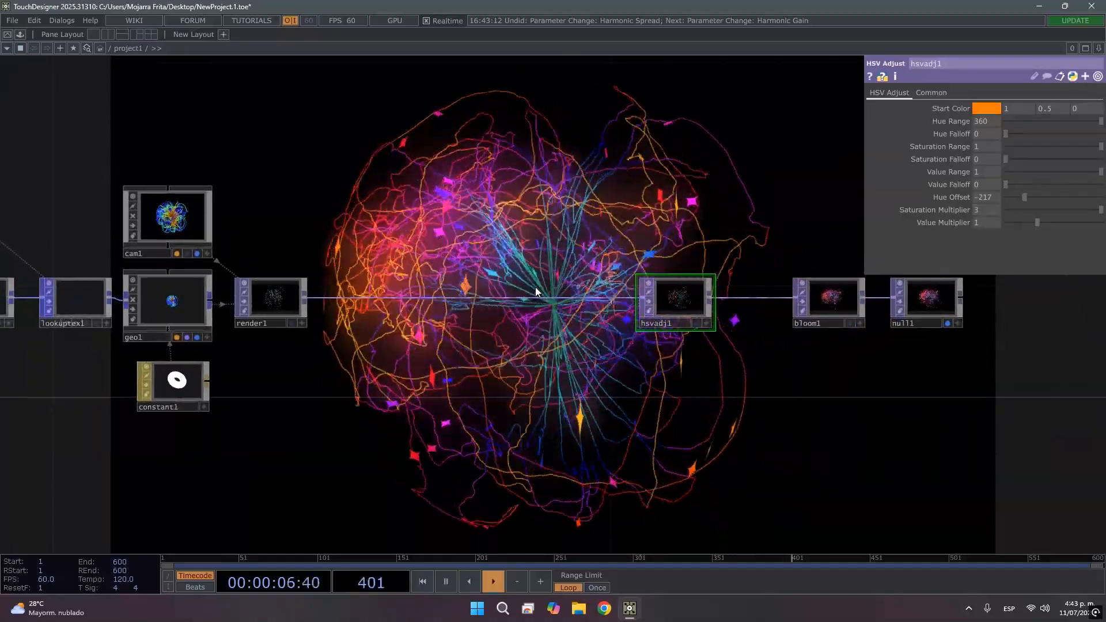
# Insert a Level TOP on the wire between render1 and hsvadj1.
pyautogui.rightClick(541, 298)
pyautogui.click(544, 299)
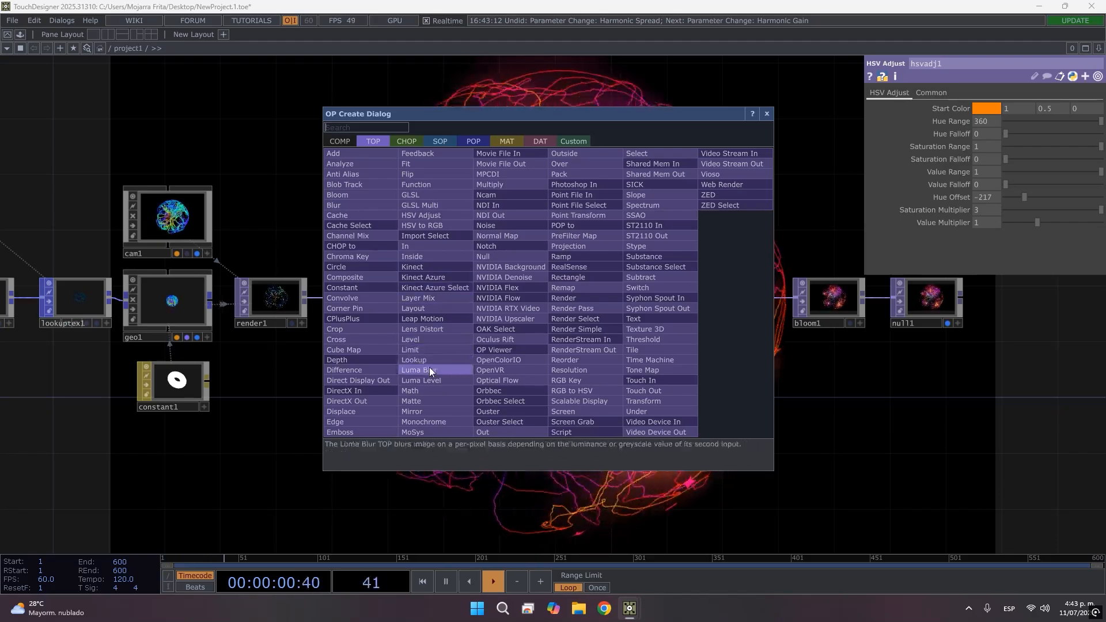
pyautogui.click(427, 342)
pyautogui.click(575, 299)
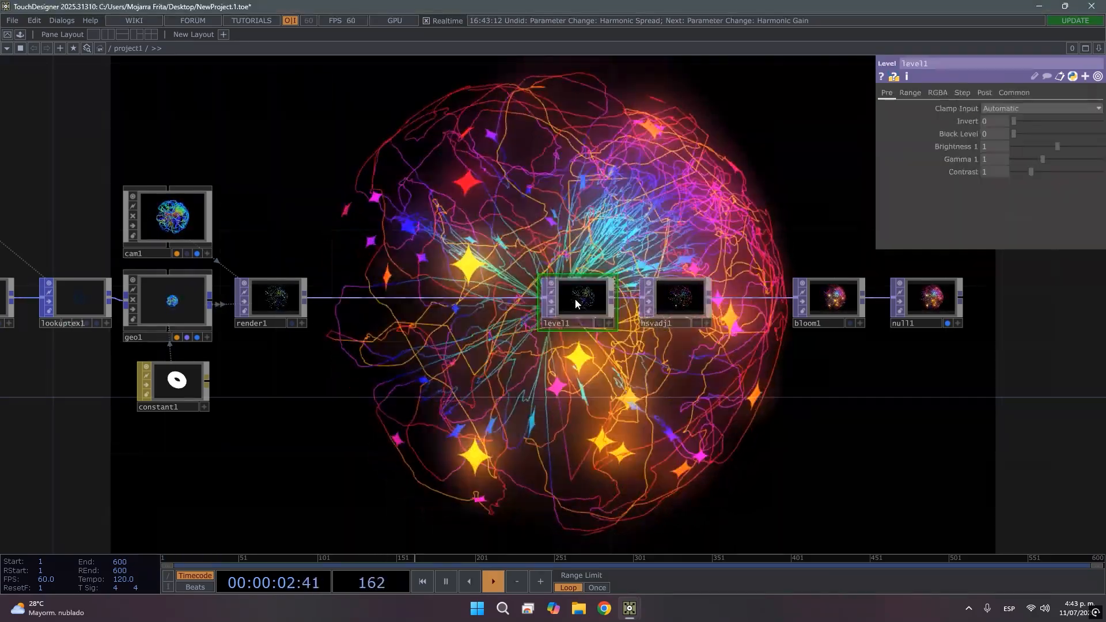
# Set Gamma 1 of level1 to 1.95 and its Contrast to 1.16.
pyautogui.moveTo(1043, 159); pyautogui.dragTo(1070, 160)
pyautogui.moveTo(827, 383); pyautogui.dragTo(637, 337)
pyautogui.scroll(-3, 637, 336)
pyautogui.moveTo(1032, 173); pyautogui.dragTo(1024, 174)
pyautogui.hotkey('ctrl', 'z')
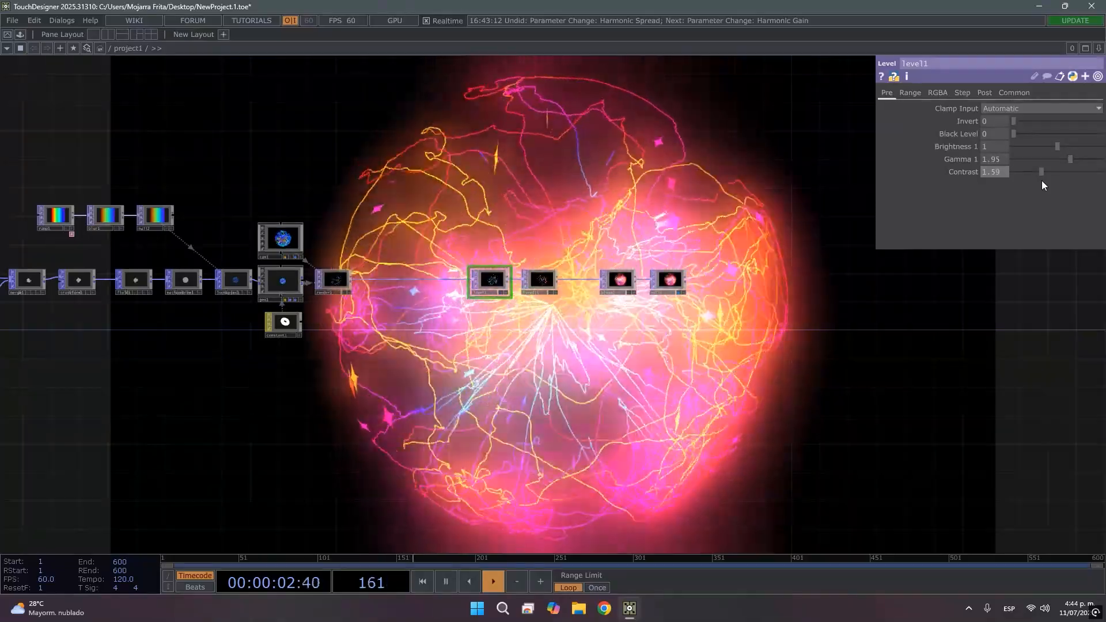
pyautogui.moveTo(1036, 172); pyautogui.dragTo(1035, 175)
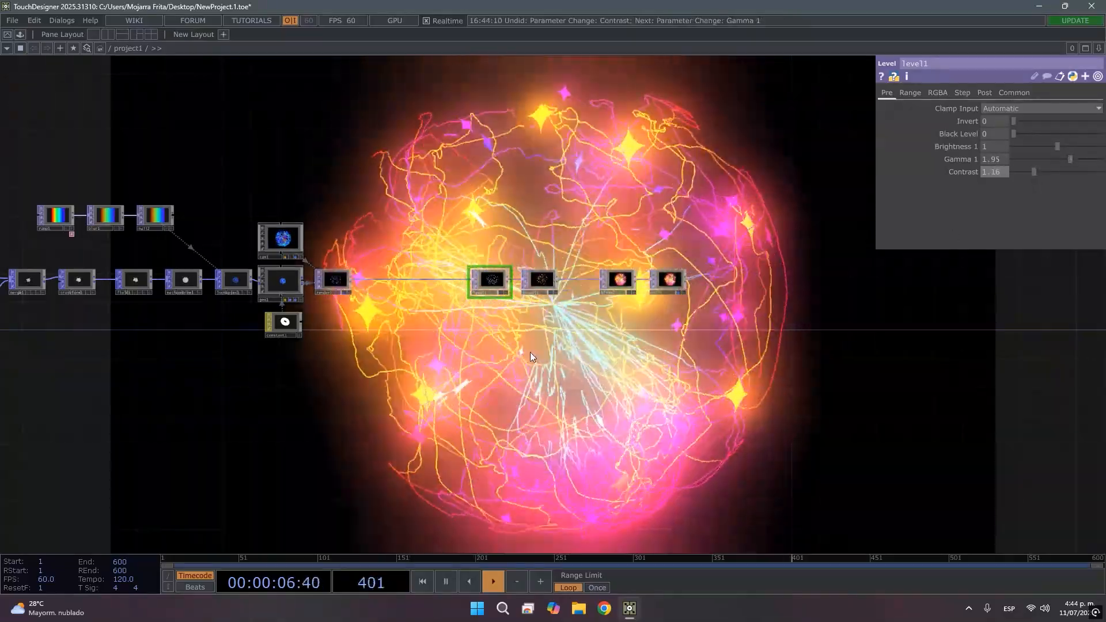
# Change the Hue Offset of hsvadj1 to -256.
pyautogui.moveTo(530, 351); pyautogui.dragTo(541, 395)
pyautogui.click(539, 327)
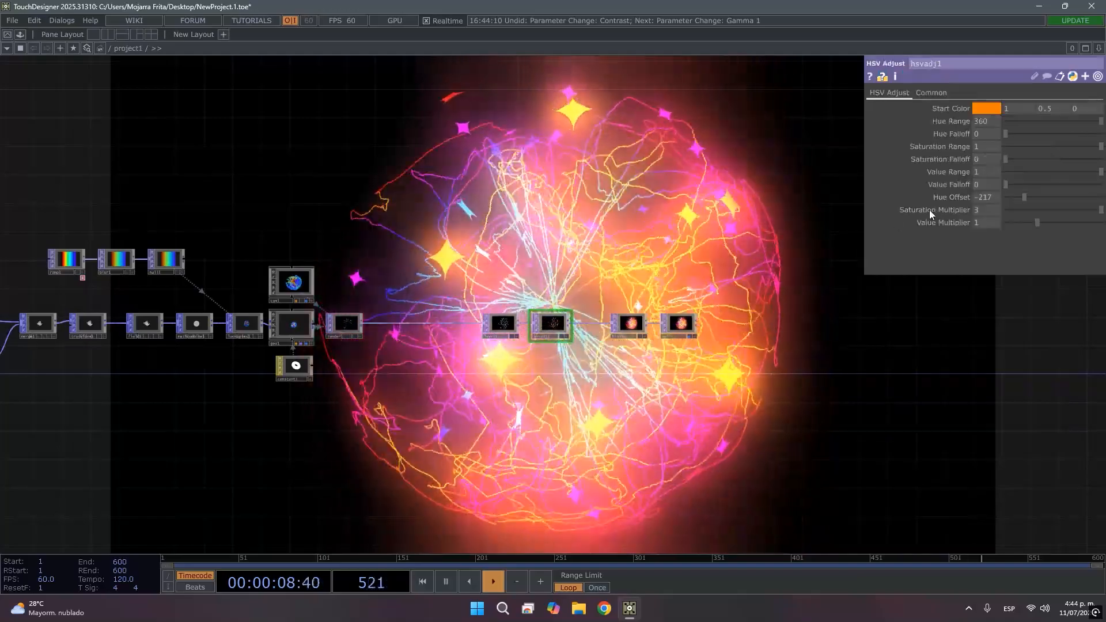
pyautogui.moveTo(1022, 195); pyautogui.dragTo(1025, 206)
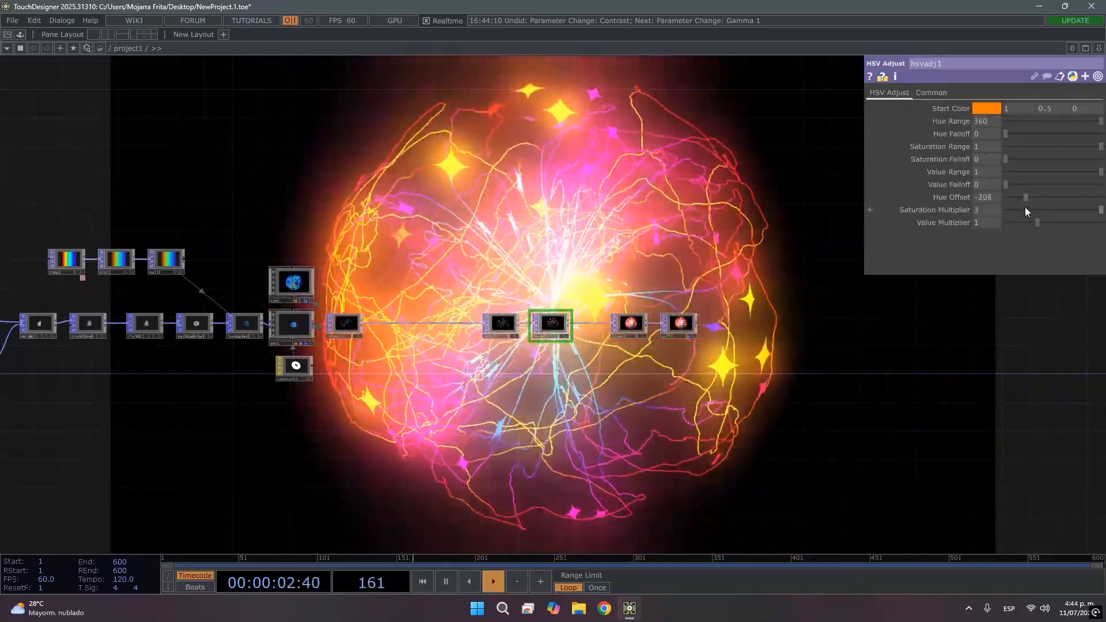
pyautogui.moveTo(828, 422); pyautogui.dragTo(919, 457)
pyautogui.scroll(-5, 930, 462)
pyautogui.moveTo(746, 340); pyautogui.dragTo(679, 337)
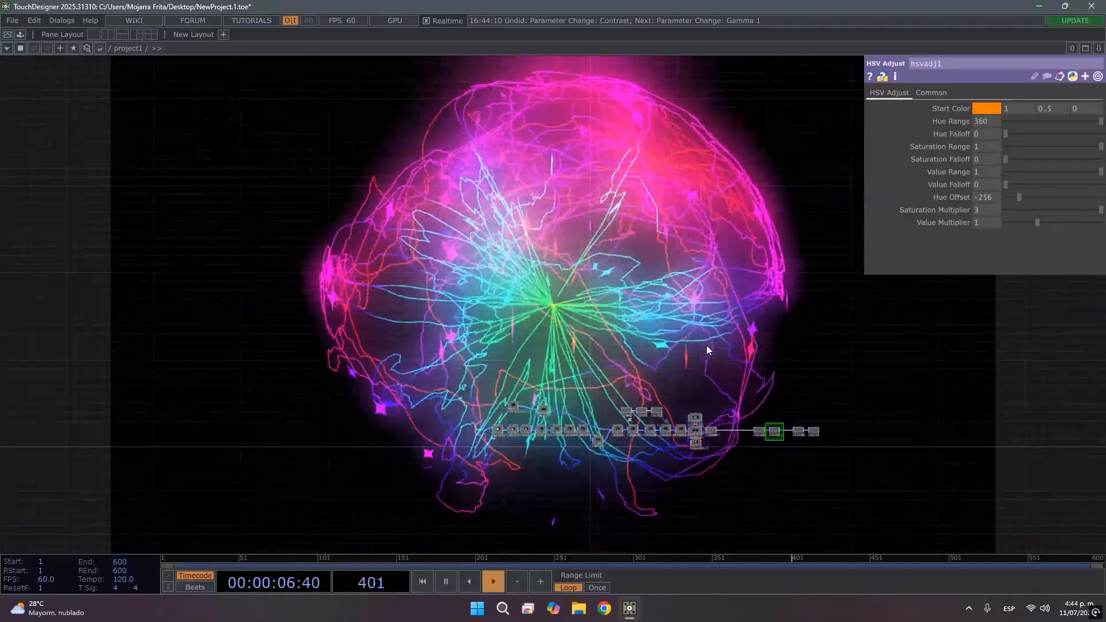